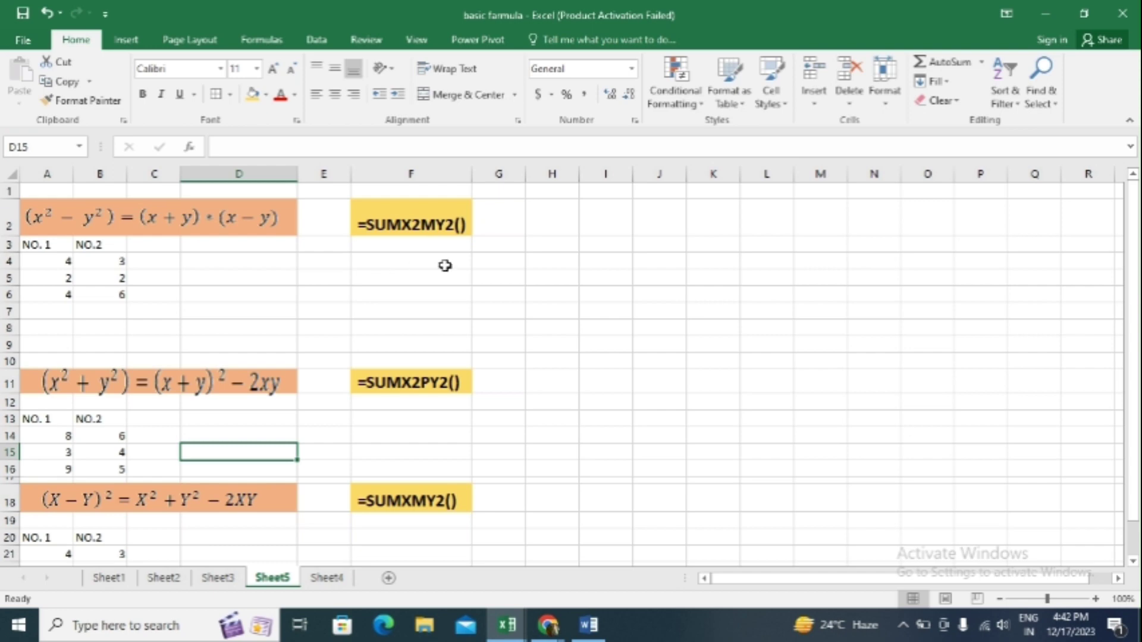
# Step: On Sheet4, enter a SUM formula in H3 that adds the Total column values in F2:F18
pyautogui.click(326, 578)
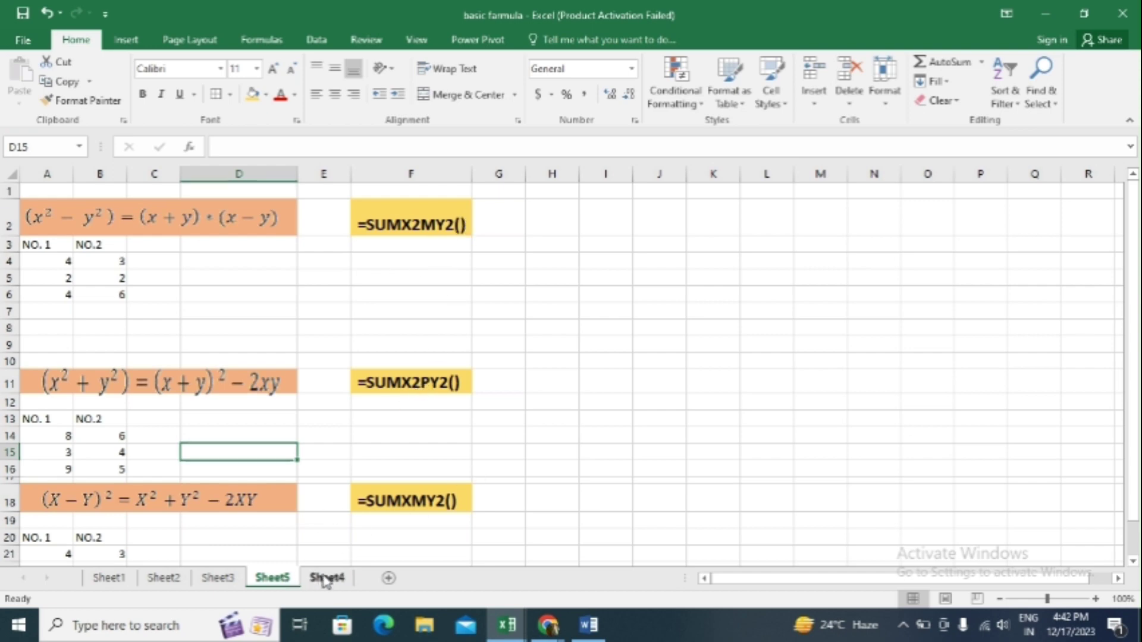
pyautogui.click(749, 238)
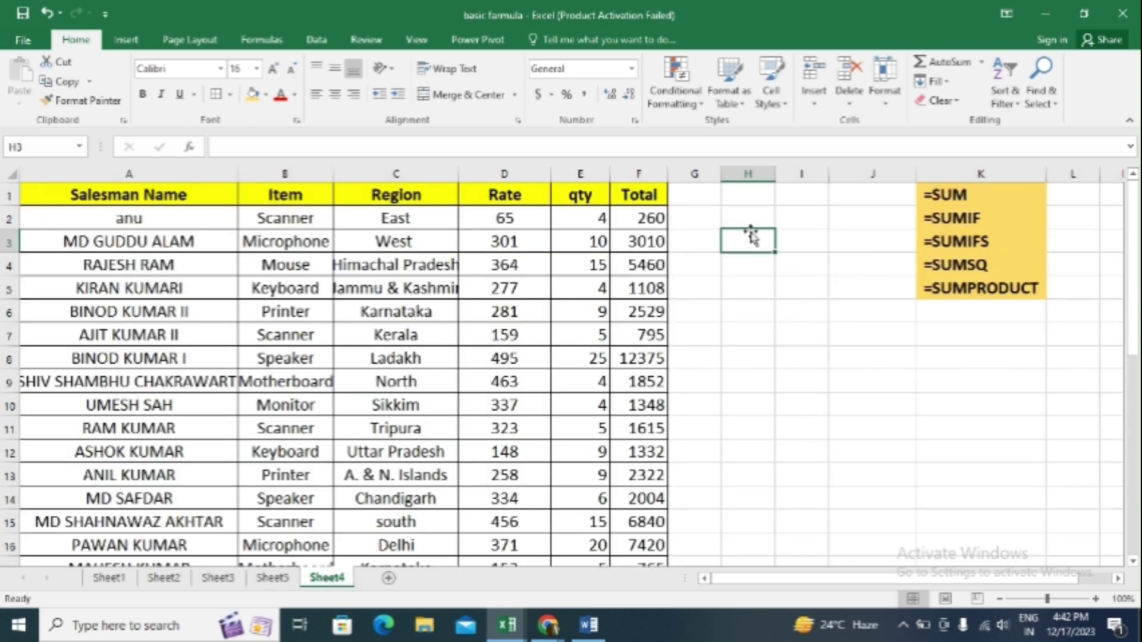
pyautogui.write('=su')
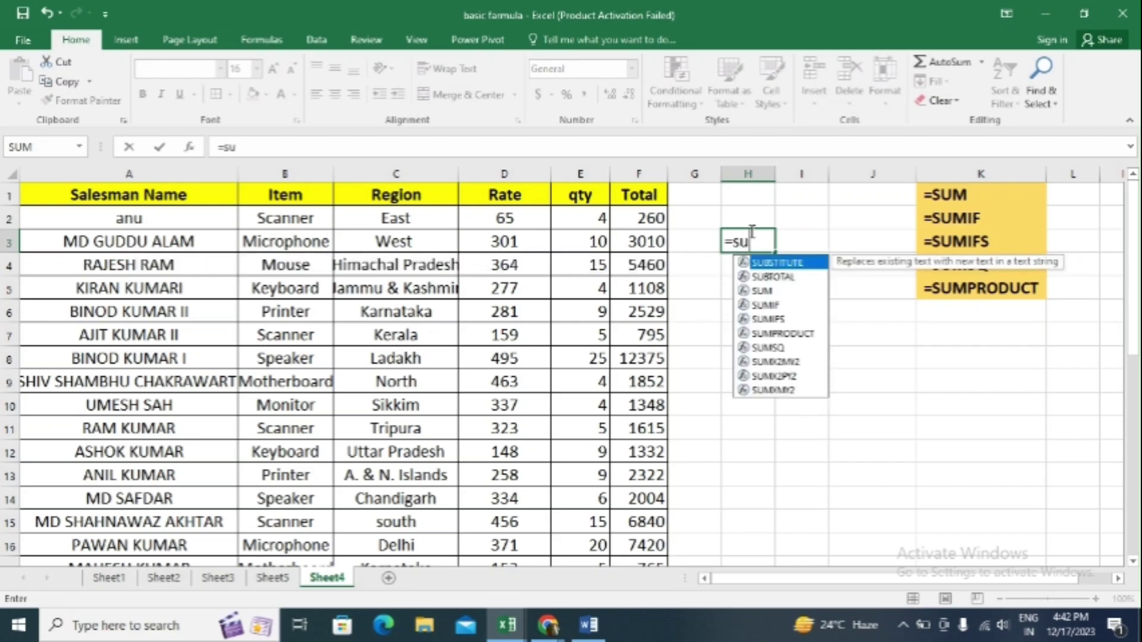
pyautogui.write('m(')
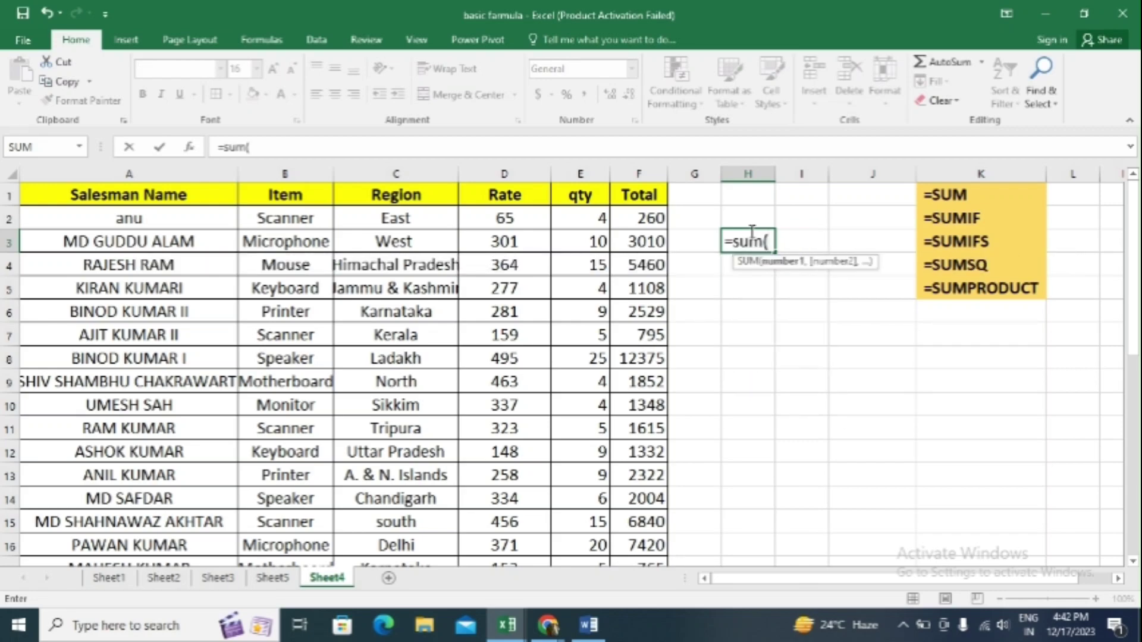
pyautogui.click(629, 215)
pyautogui.hotkey('ctrl', 'shift', 'Down')
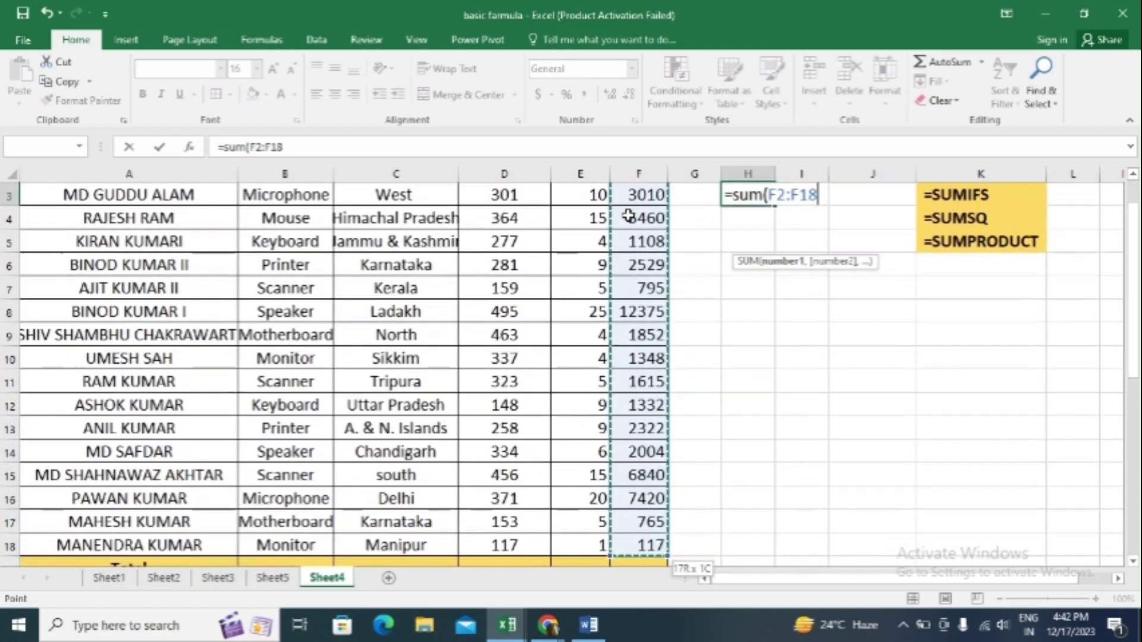
pyautogui.press('Return')
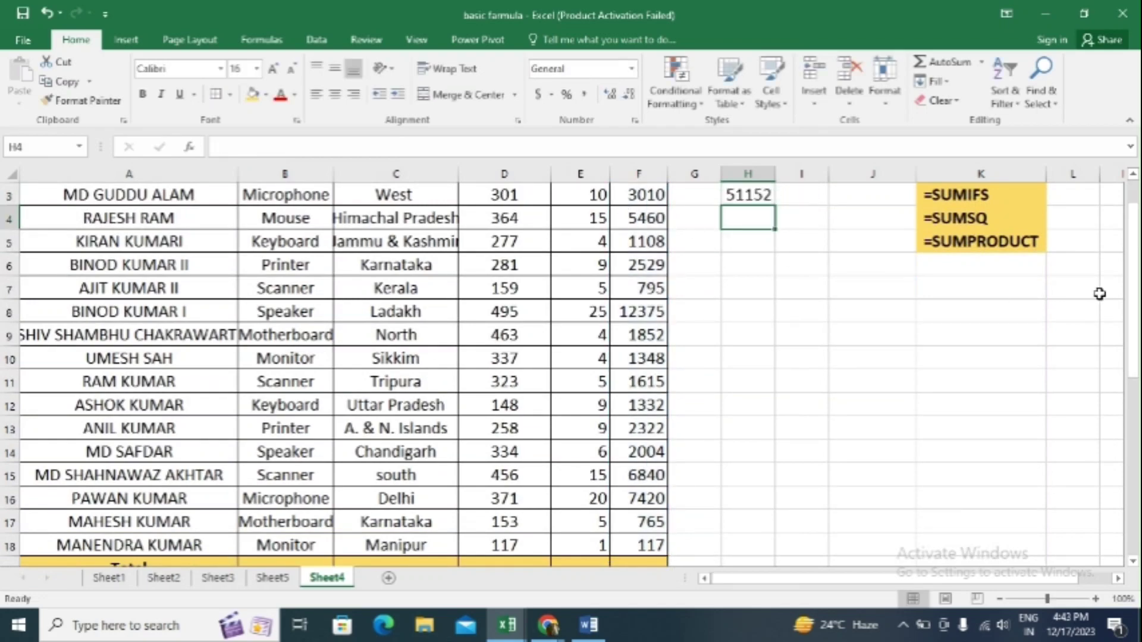
pyautogui.moveTo(1133, 318); pyautogui.dragTo(1136, 232)
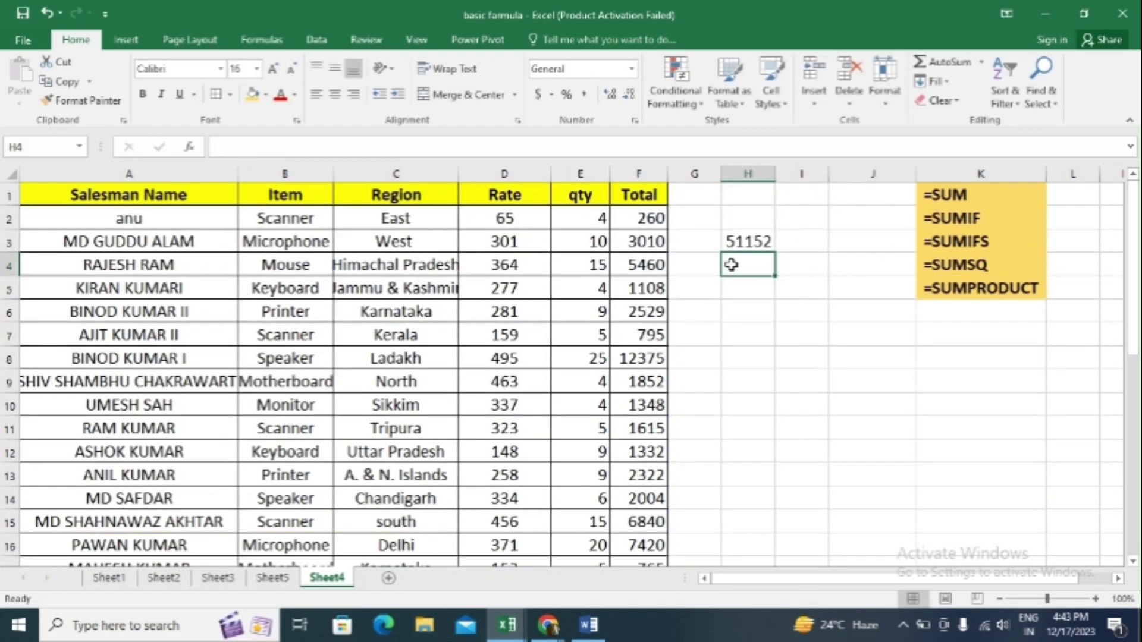
# Step: Enter a SUMIF formula in H4 with range B2:B18, criteria B10 (Monitor) and sum range E2:E18
pyautogui.write('=')
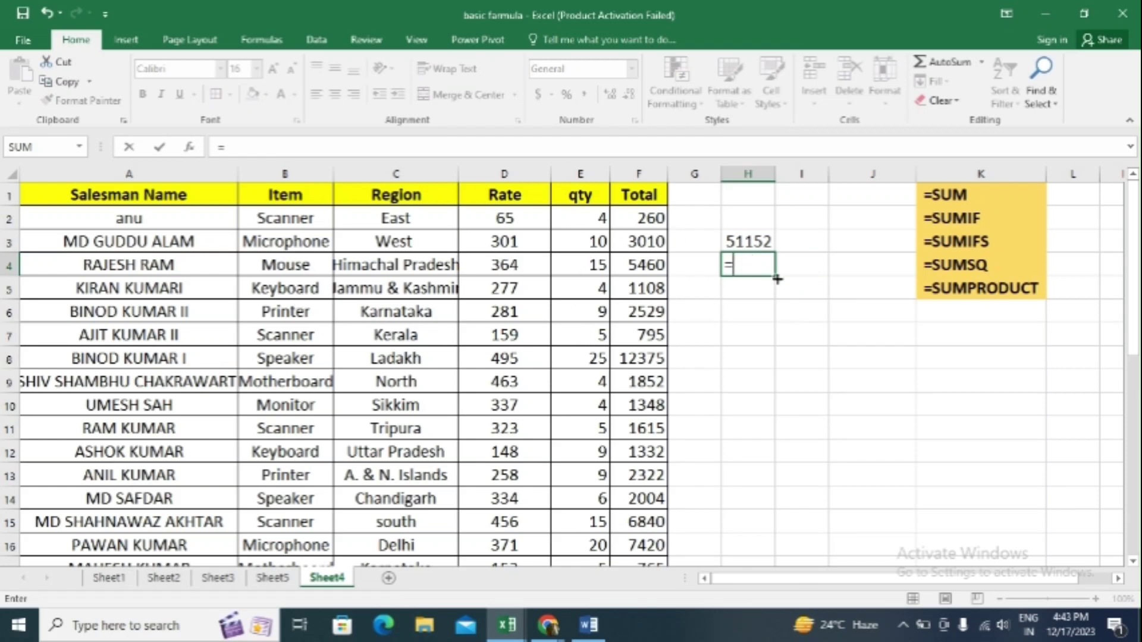
pyautogui.write('sum')
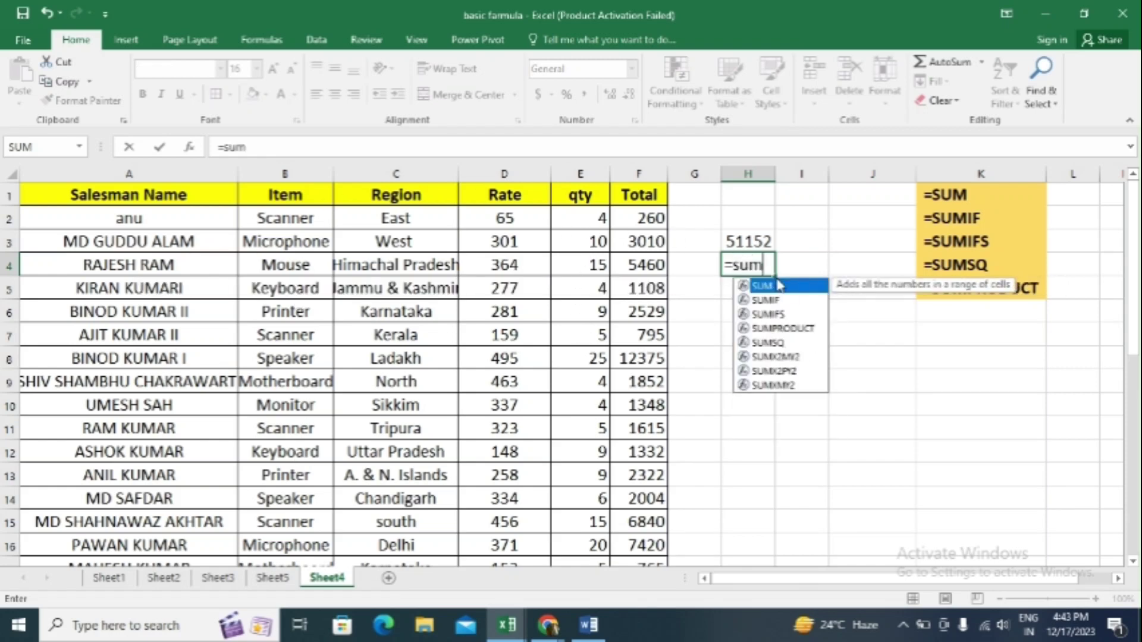
pyautogui.write('if(')
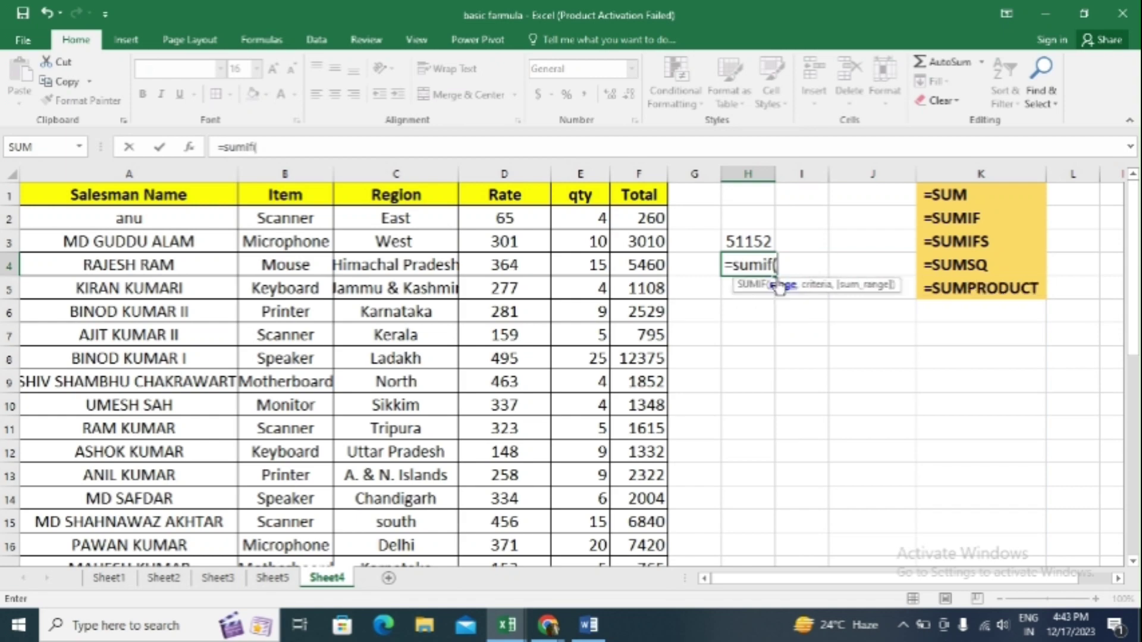
pyautogui.click(282, 212)
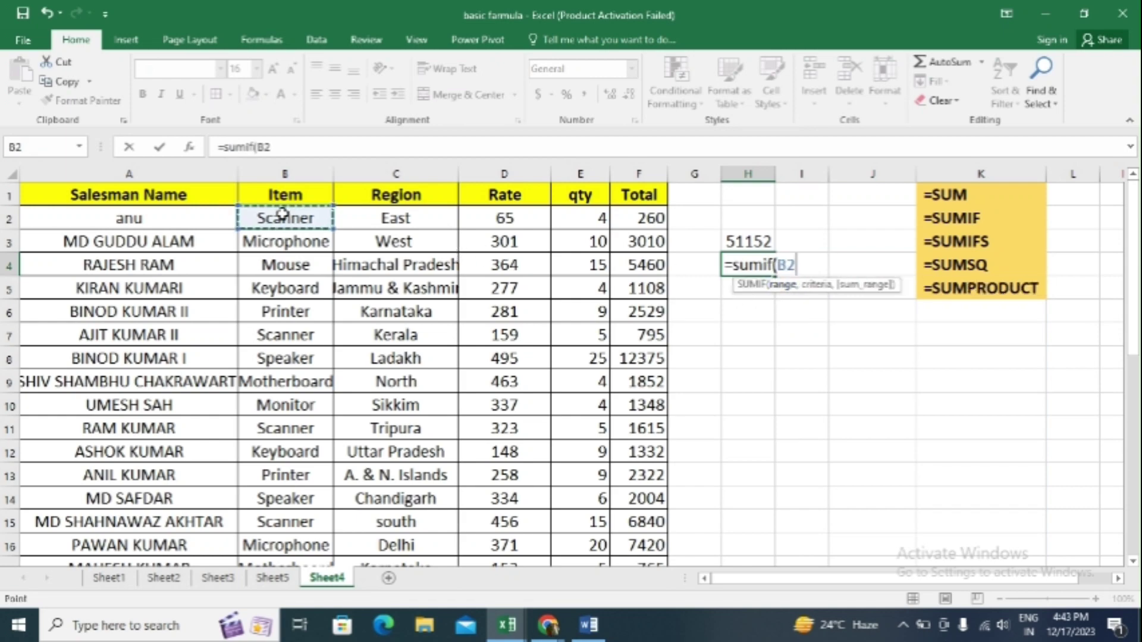
pyautogui.hotkey('ctrl', 'shift', 'Down')
pyautogui.write(',')
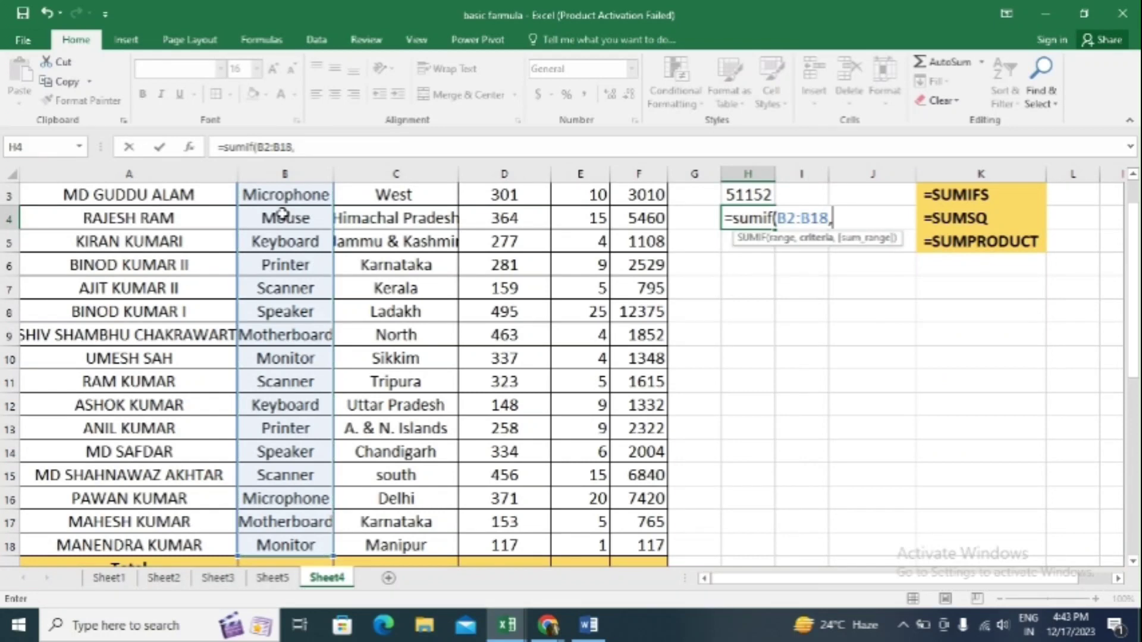
pyautogui.click(285, 356)
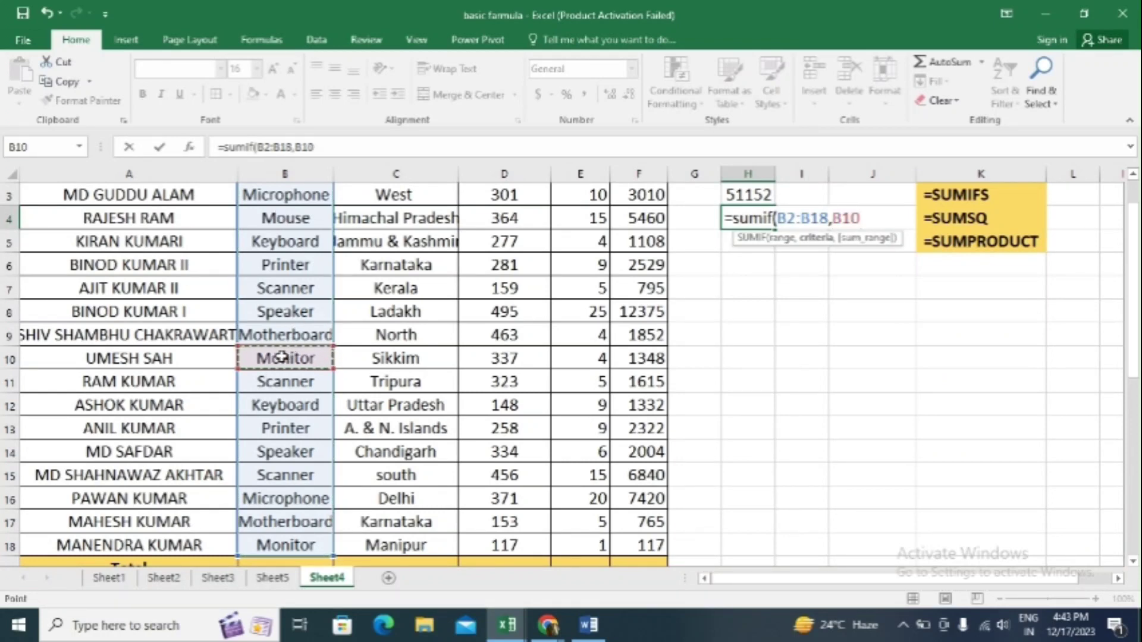
pyautogui.write(',')
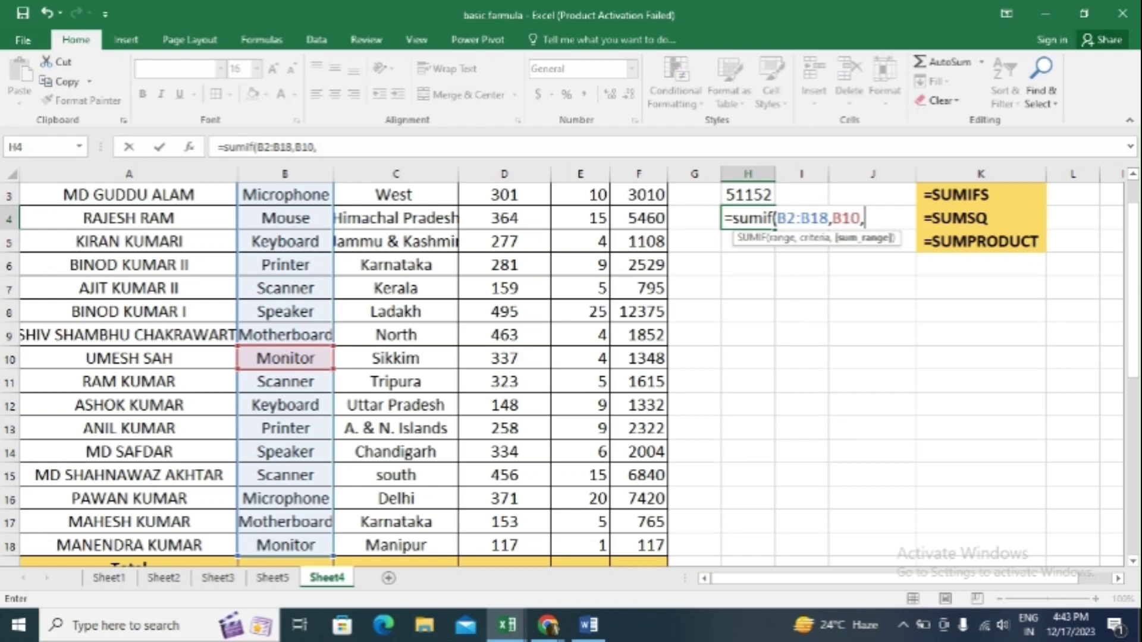
pyautogui.scroll(1, 1134, 364)
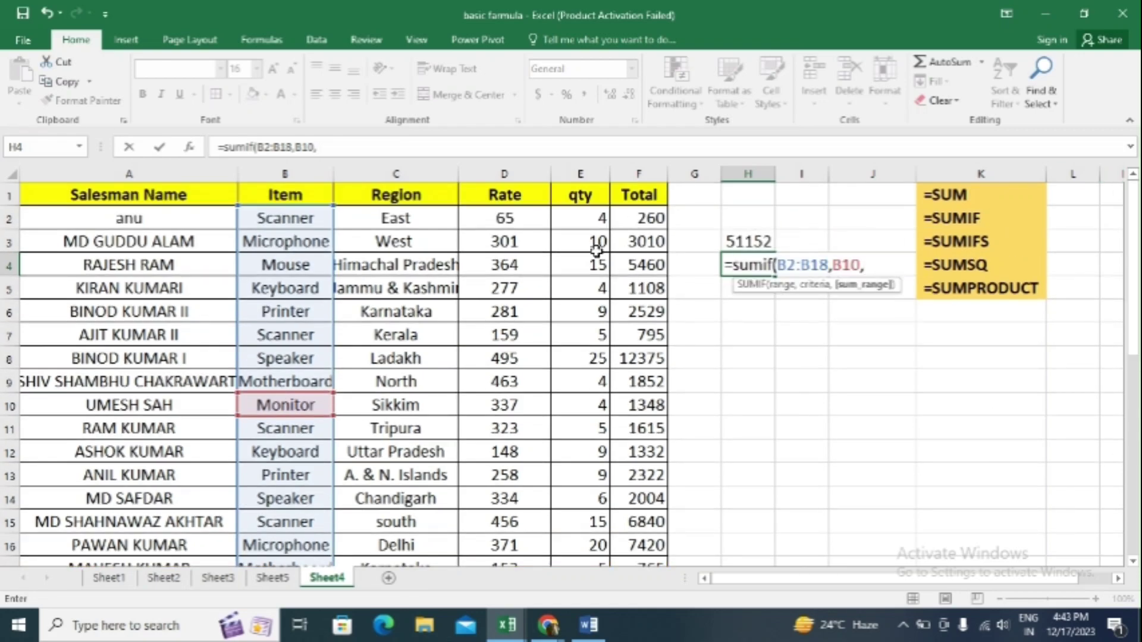
pyautogui.click(571, 218)
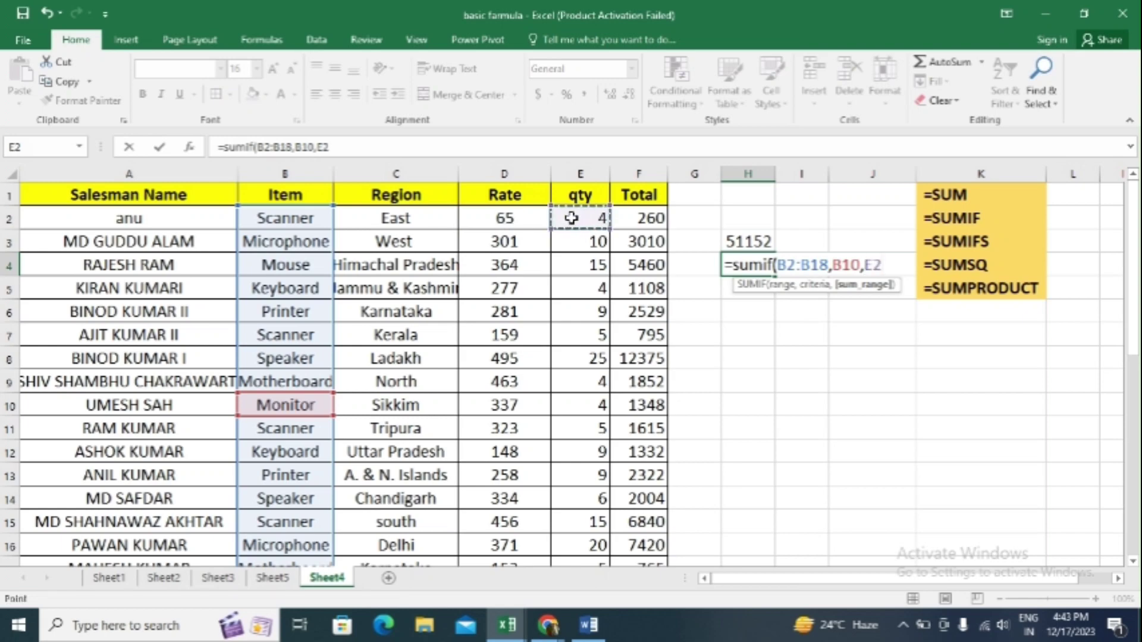
pyautogui.hotkey('ctrl', 'shift', 'Down')
pyautogui.press('Return')
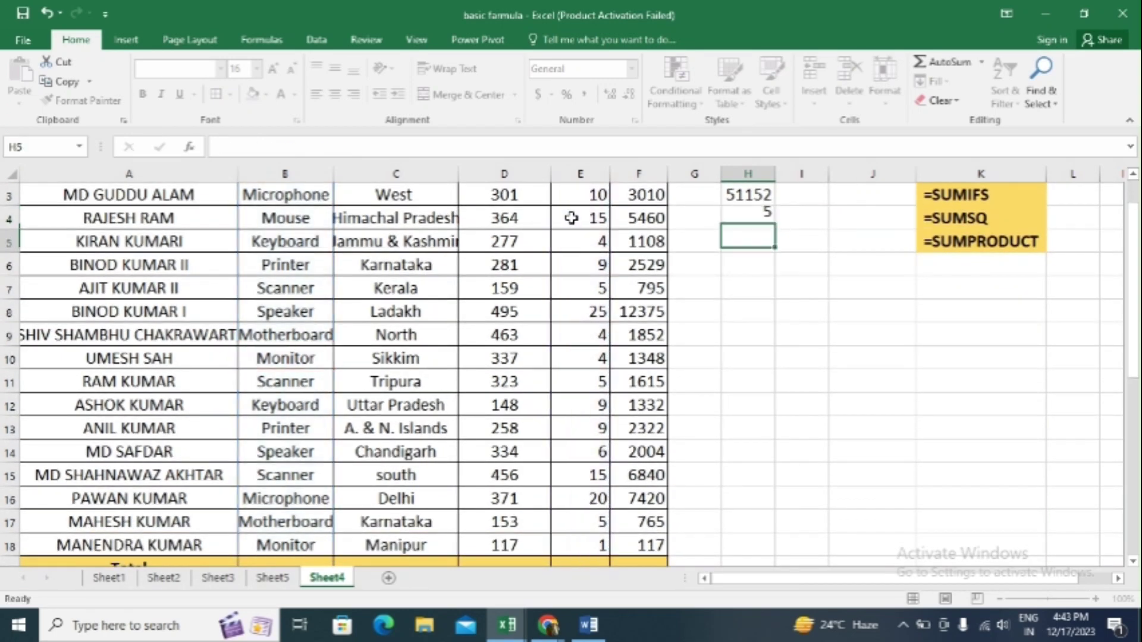
pyautogui.click(761, 209)
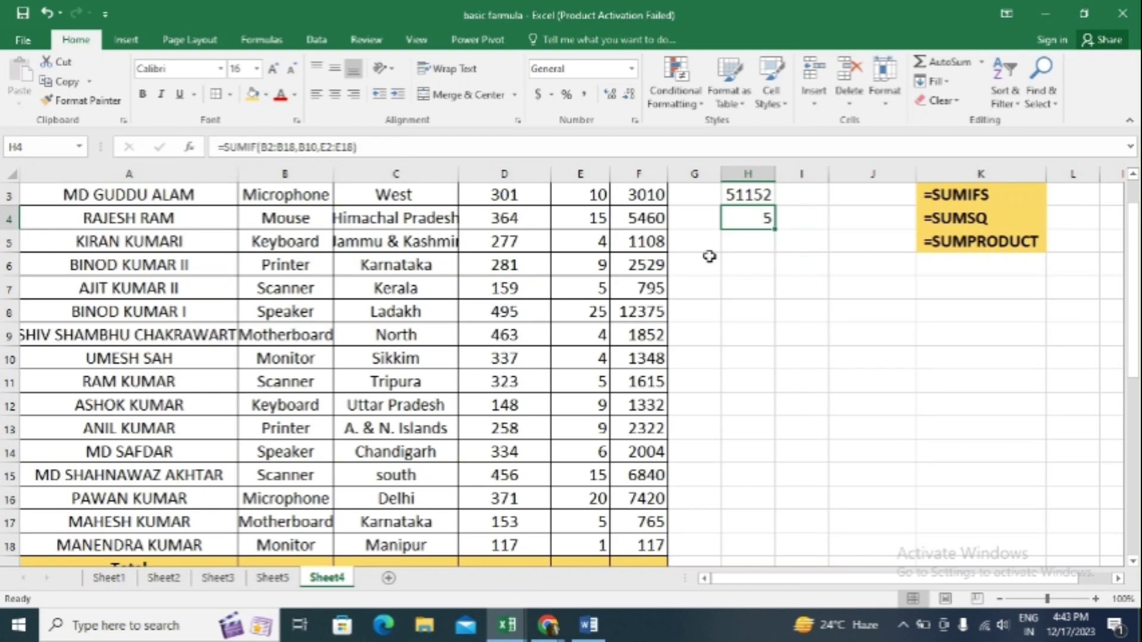
pyautogui.scroll(1, 931, 273)
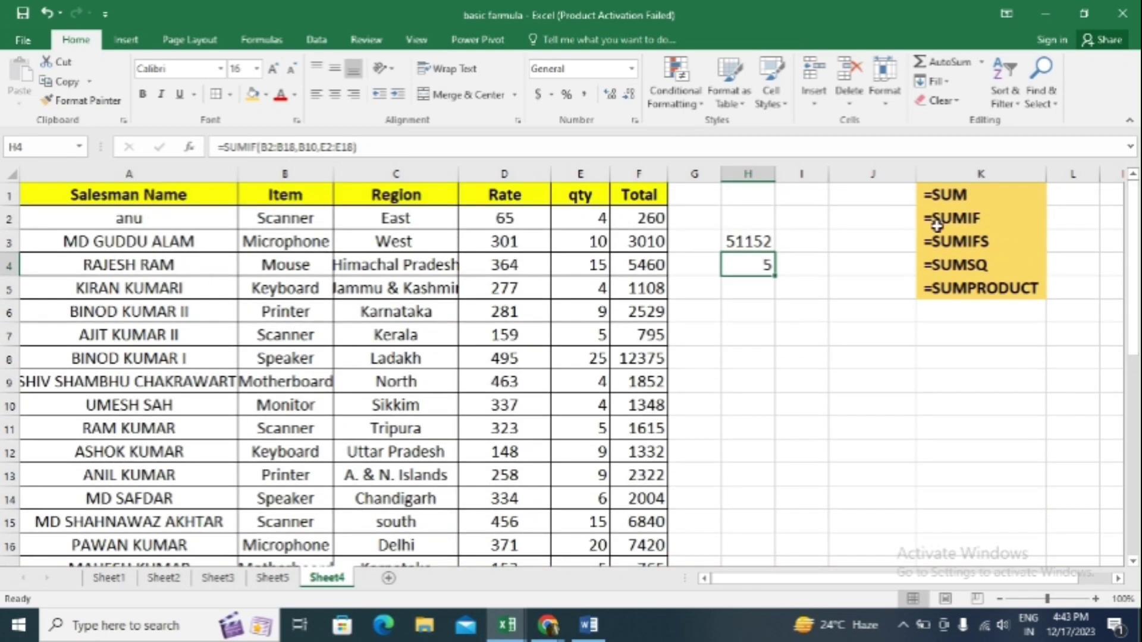
# Step: Try replacing the item in B6 with "monitar" and check the SUMIF formula in H4
pyautogui.click(275, 307)
pyautogui.write('mon')
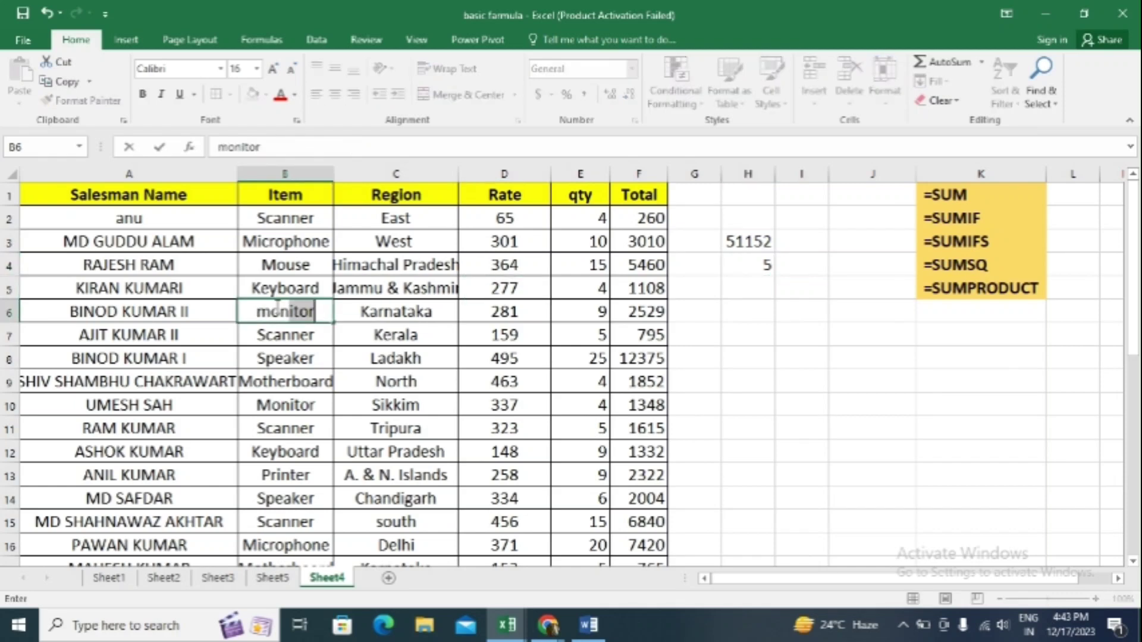
pyautogui.write('itar')
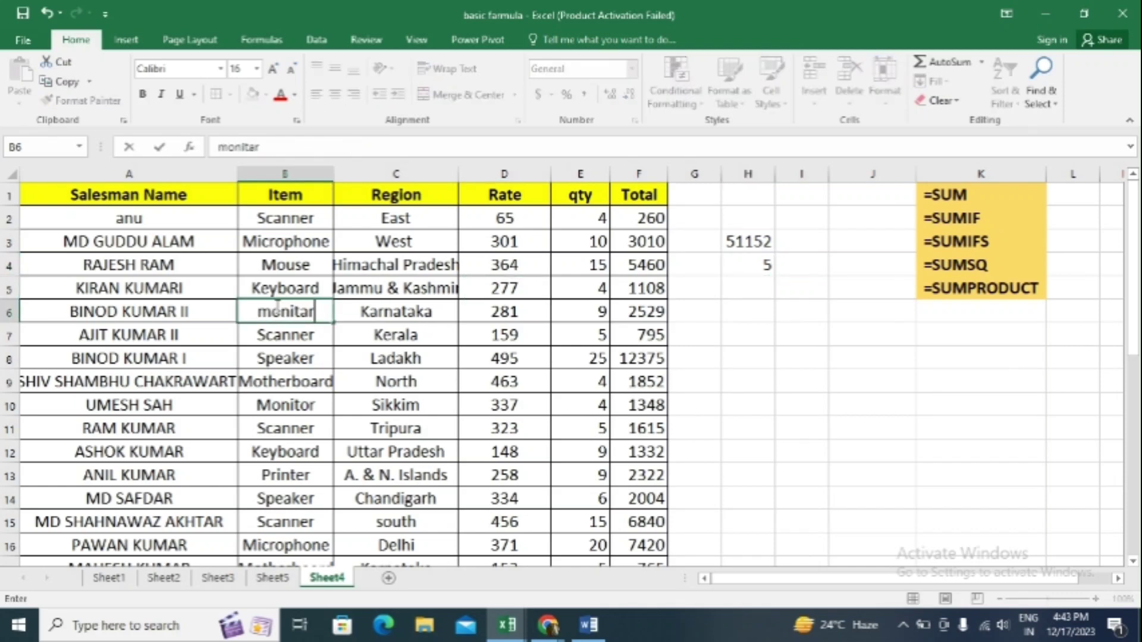
pyautogui.click(693, 388)
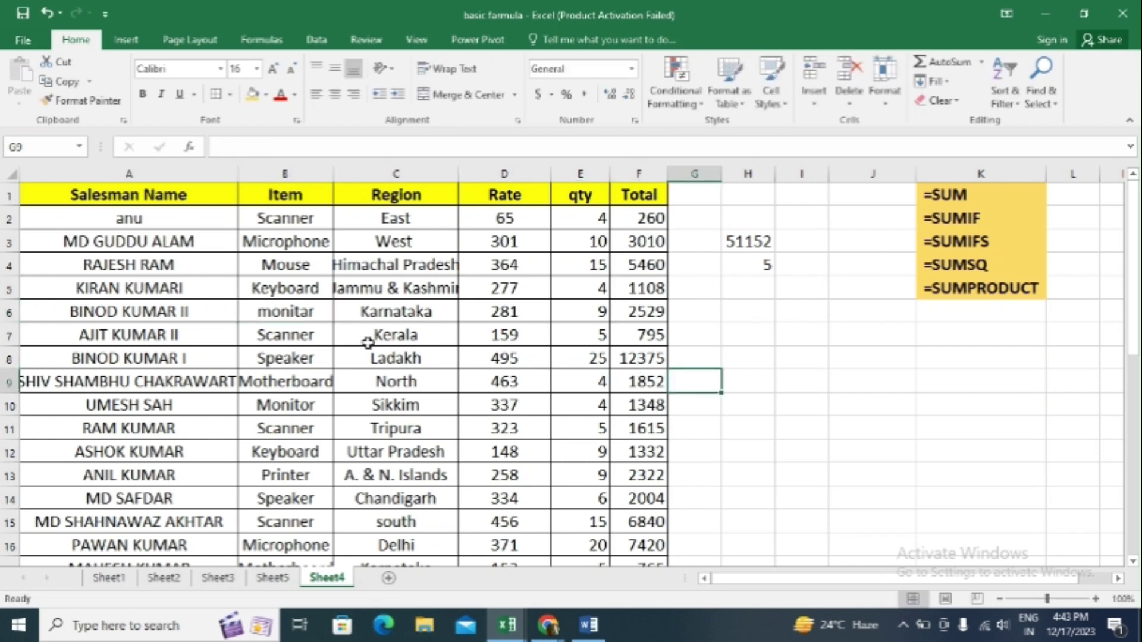
pyautogui.click(288, 317)
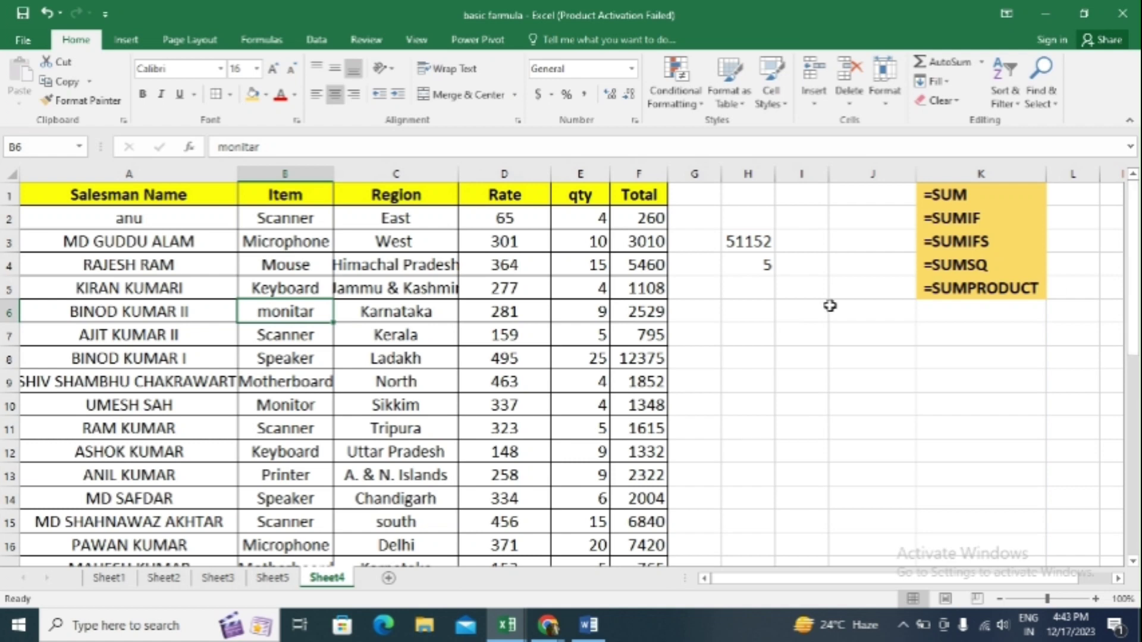
pyautogui.click(742, 262)
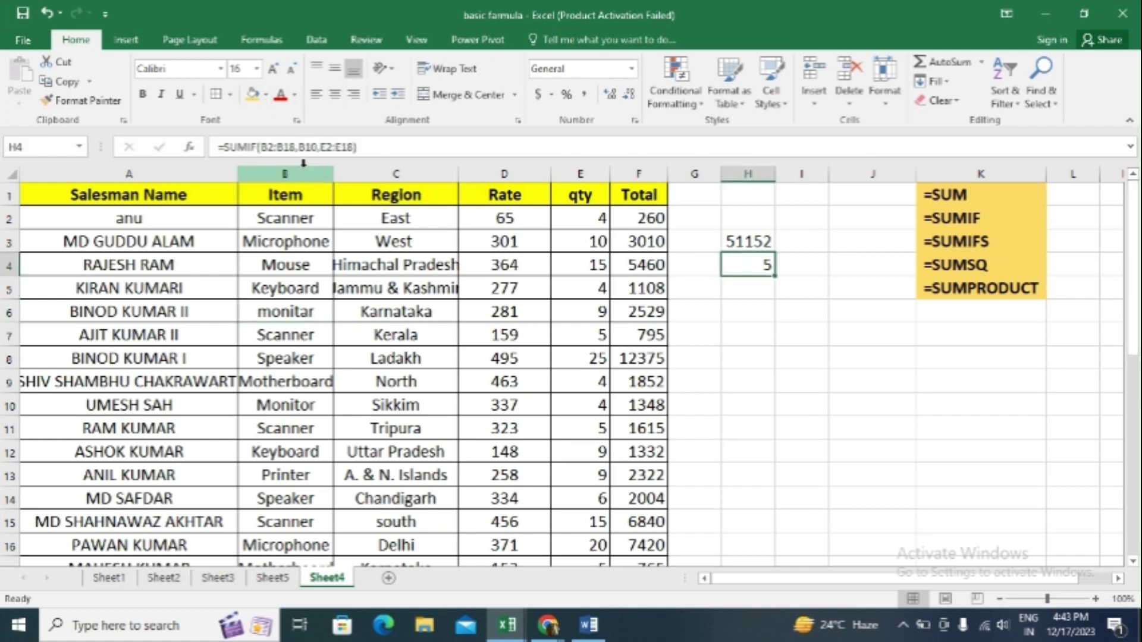
# Step: Copy the item "Monitor" from B10 into B6, B3 and B8, and check the SUMIF cell H4
pyautogui.click(310, 407)
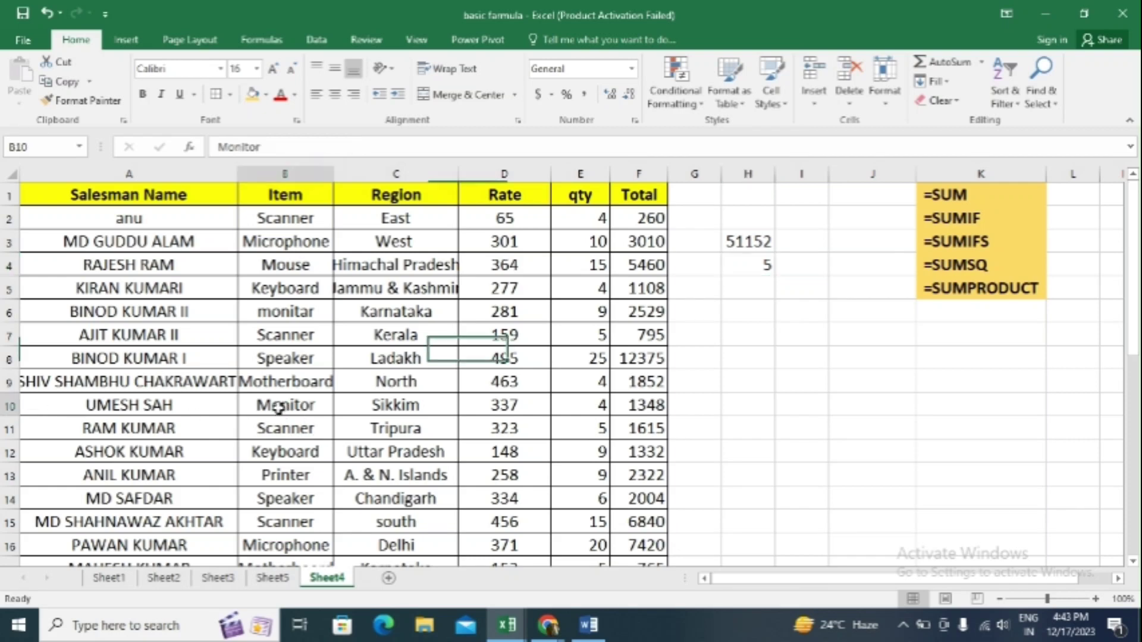
pyautogui.hotkey('ctrl', 'c')
pyautogui.click(300, 315)
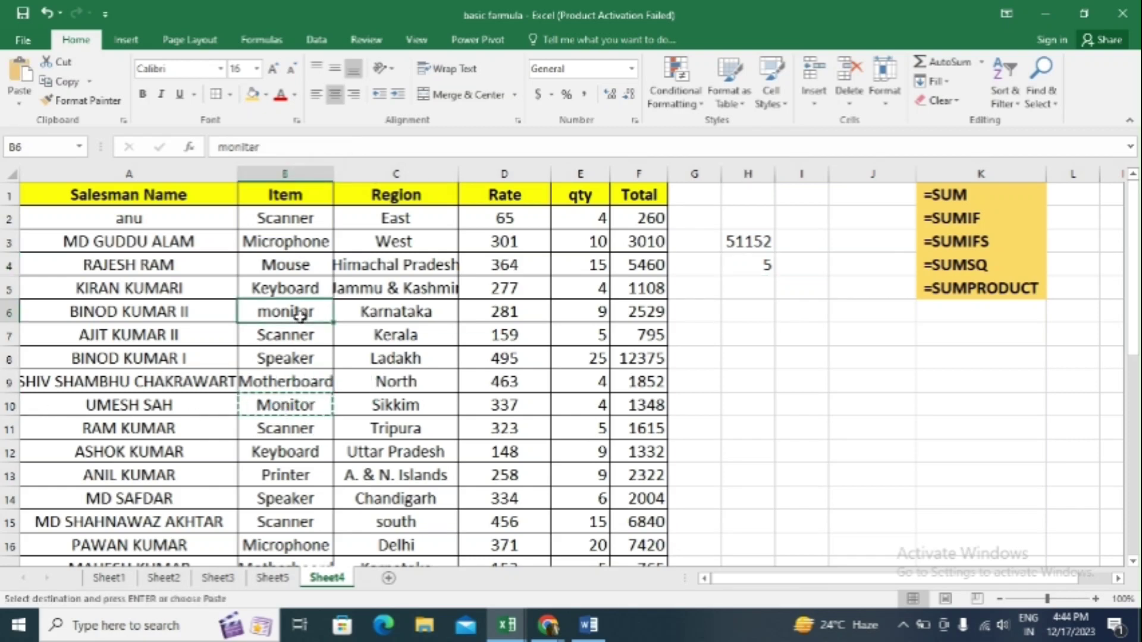
pyautogui.hotkey('ctrl', 'v')
pyautogui.click(284, 362)
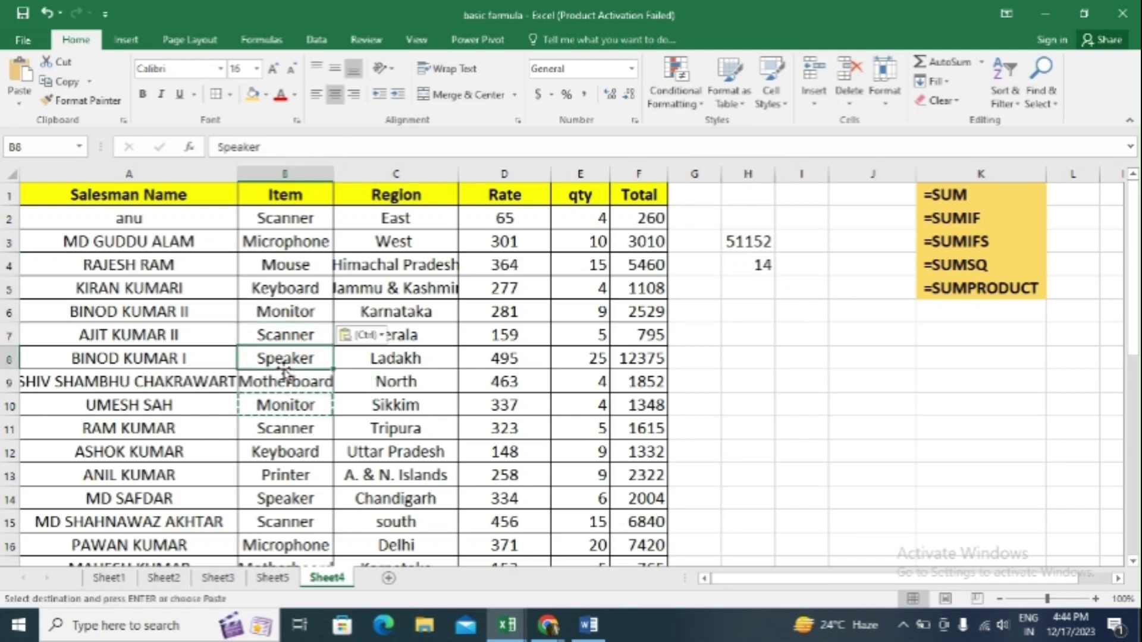
pyautogui.click(263, 249)
pyautogui.hotkey('ctrl', 'v')
pyautogui.click(287, 305)
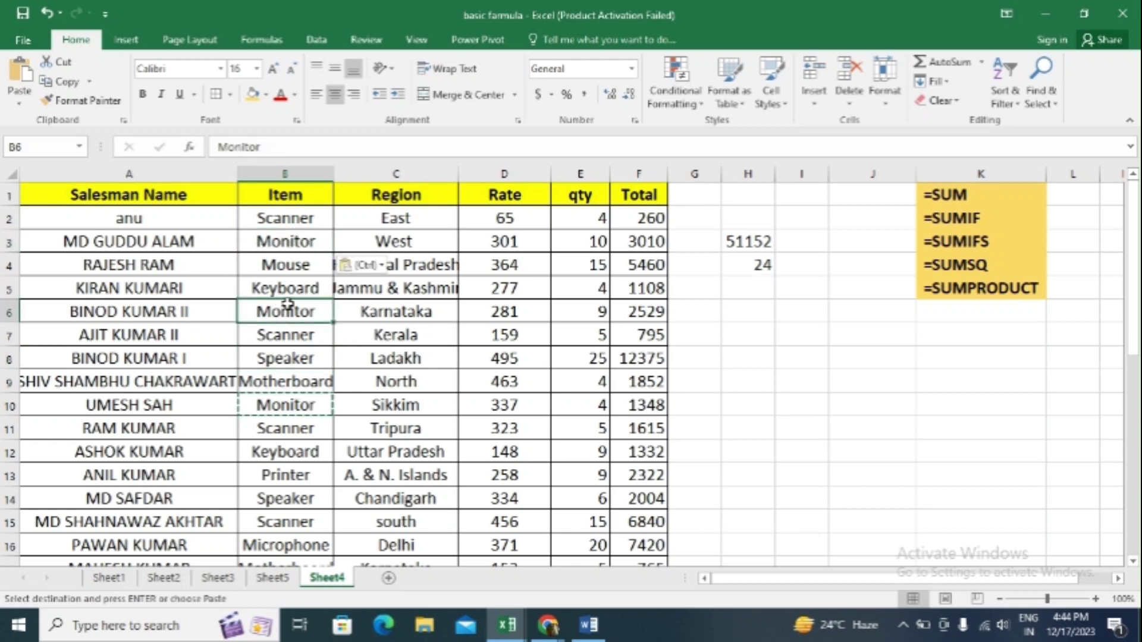
pyautogui.click(293, 364)
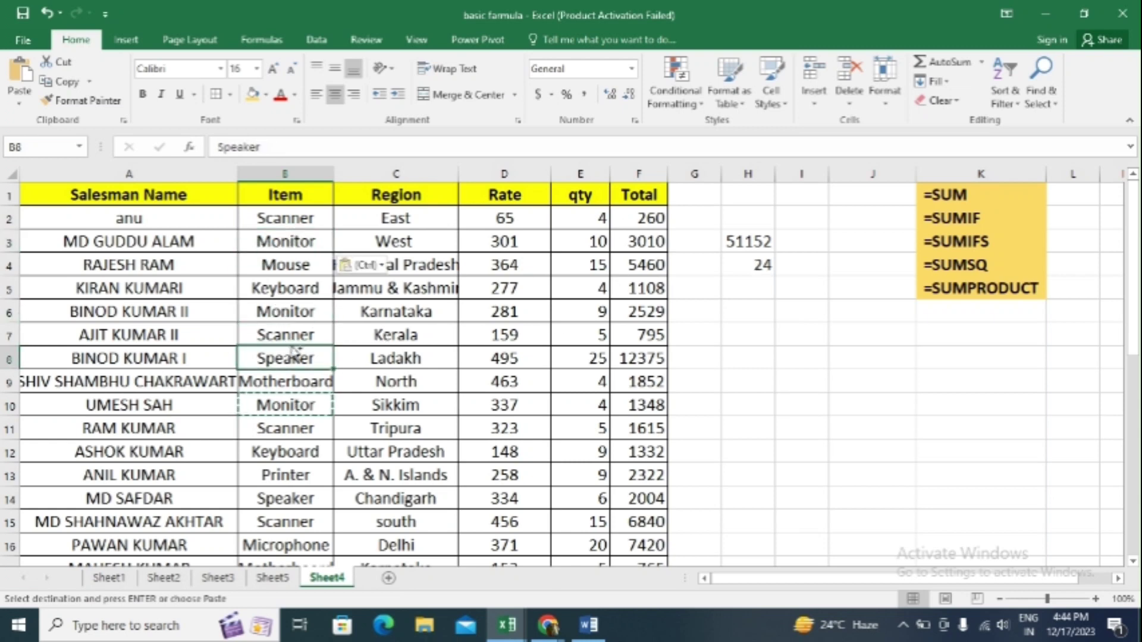
pyautogui.hotkey('ctrl', 'v')
pyautogui.click(740, 262)
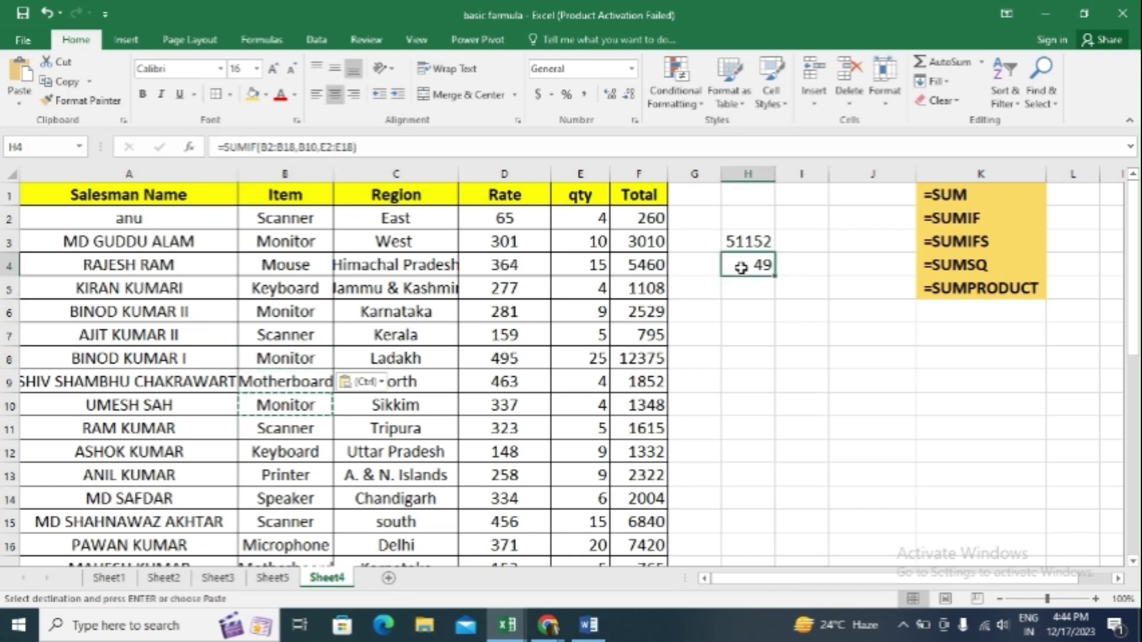
# Step: Review the Monitor entries in B3, B6 and B8, and open the SUMIF formula in H4 to examine its arguments
pyautogui.click(287, 246)
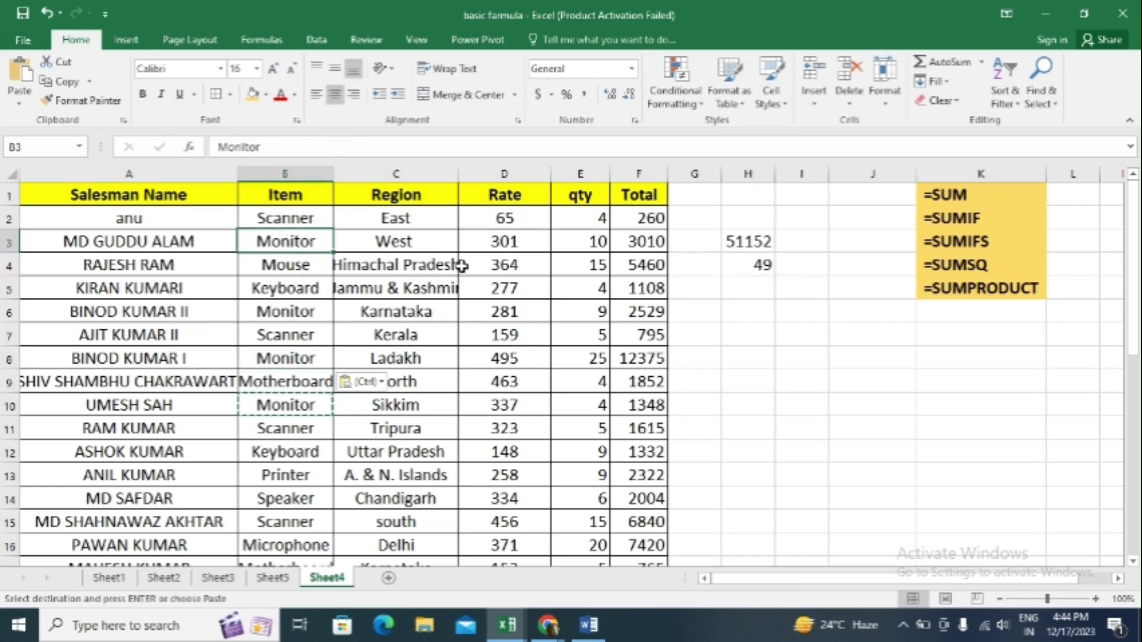
pyautogui.click(321, 314)
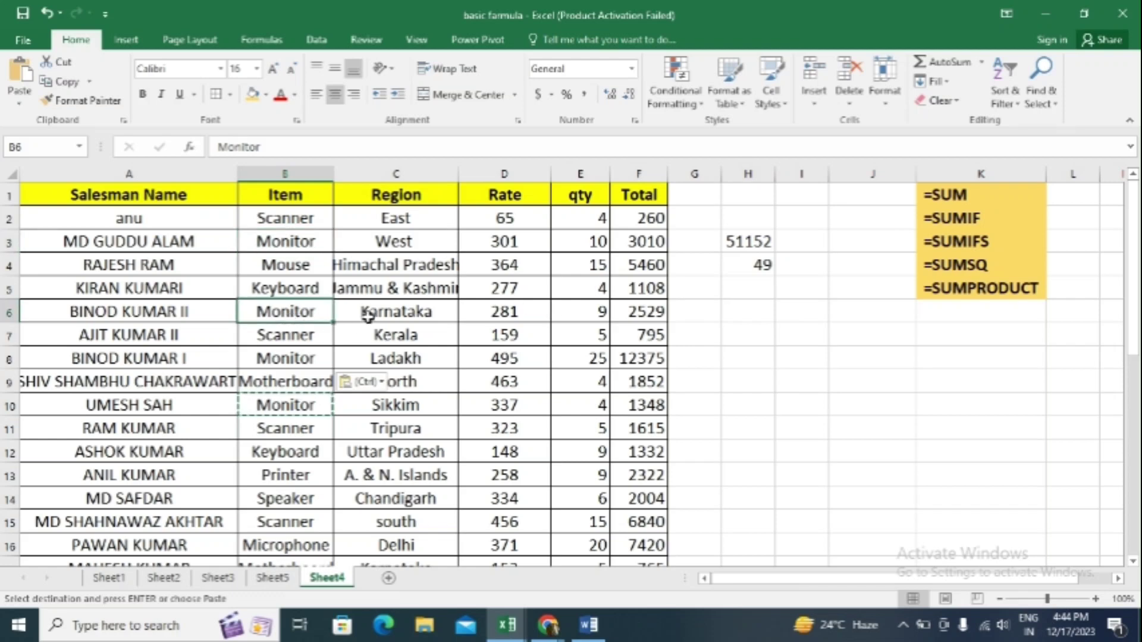
pyautogui.press('Down')
pyautogui.press('Down')
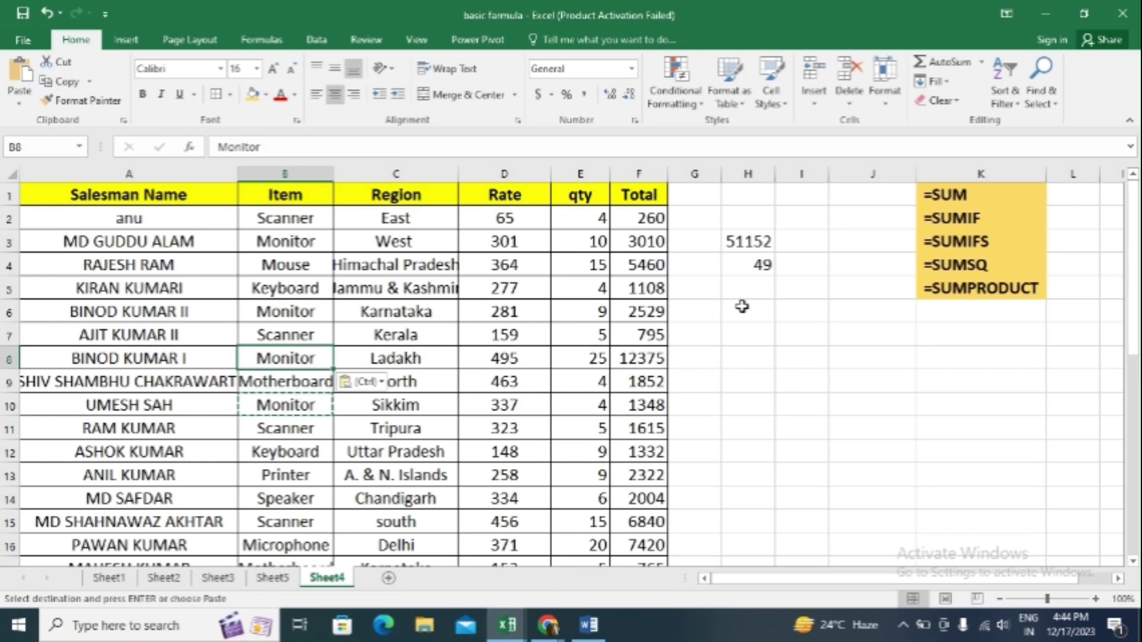
pyautogui.click(745, 265)
pyautogui.doubleClick(745, 265)
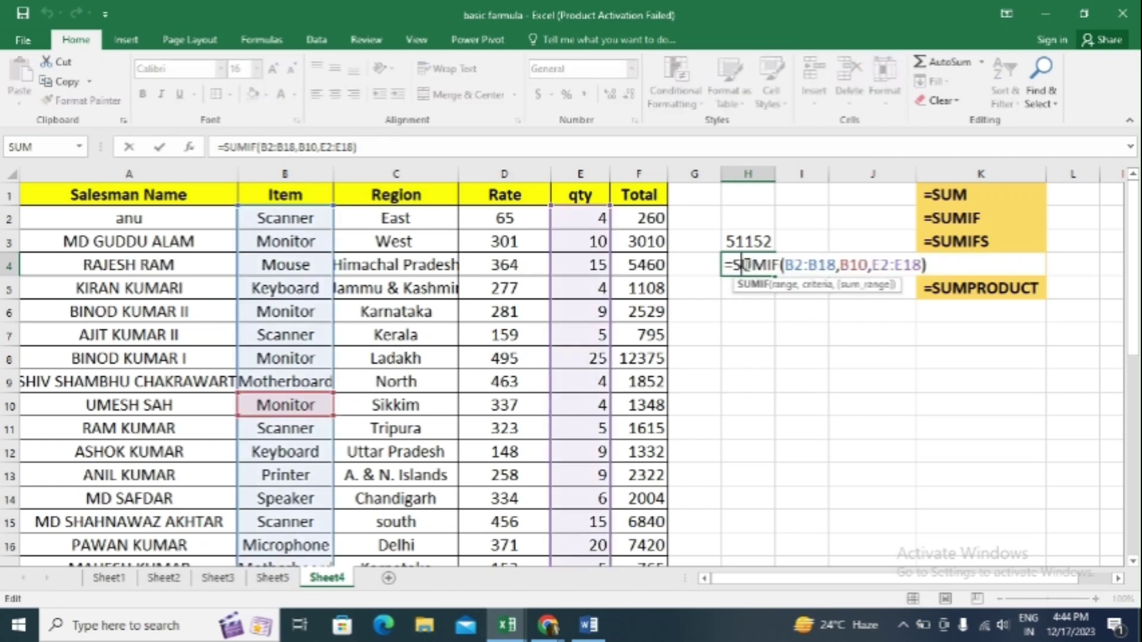
pyautogui.click(958, 263)
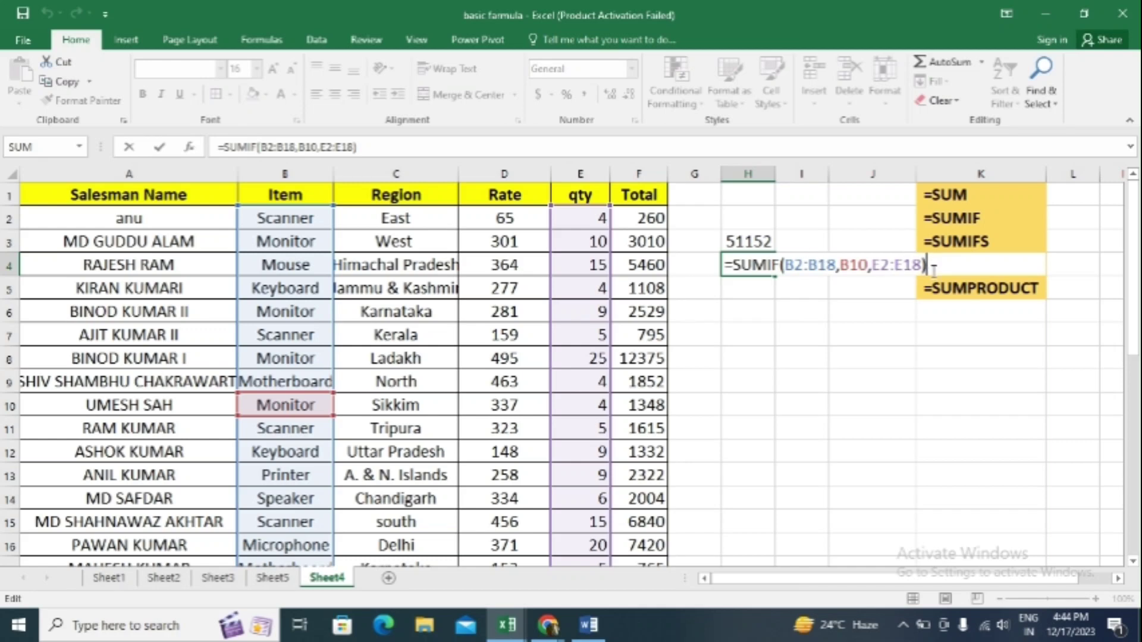
# Step: Enter a SUMIF formula in H5 with range A2:A18 and the salesman's name from A2 as quoted text criteria
pyautogui.hotkey('ctrl', 'Return')
pyautogui.press('Return')
pyautogui.write('=')
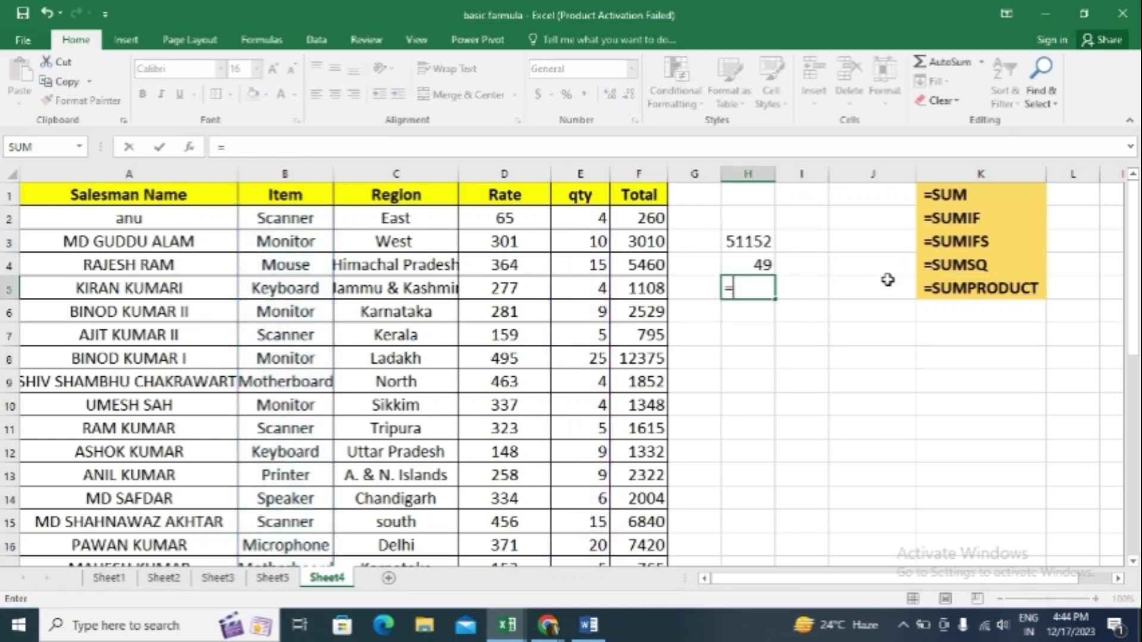
pyautogui.write('sumif')
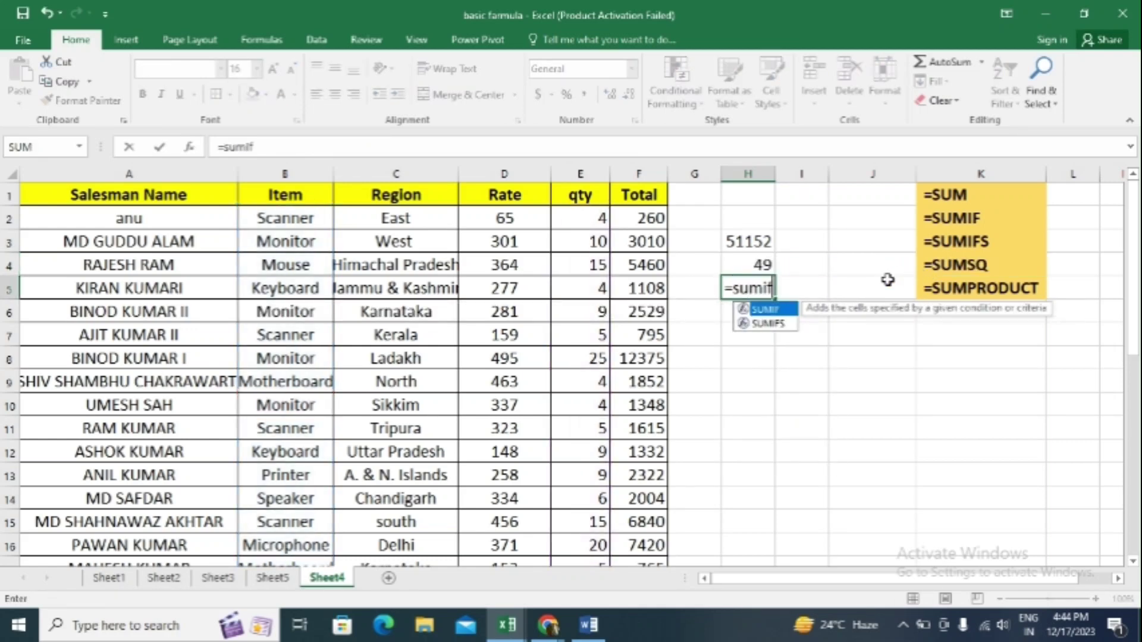
pyautogui.write('(')
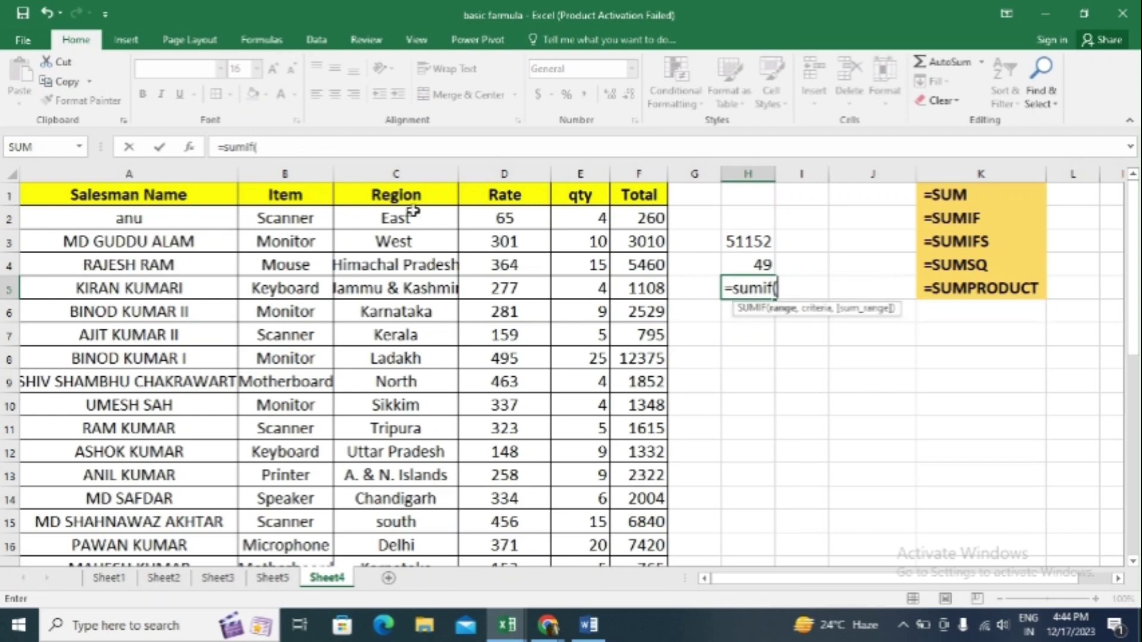
pyautogui.click(158, 218)
pyautogui.hotkey('ctrl', 'shift', 'Down')
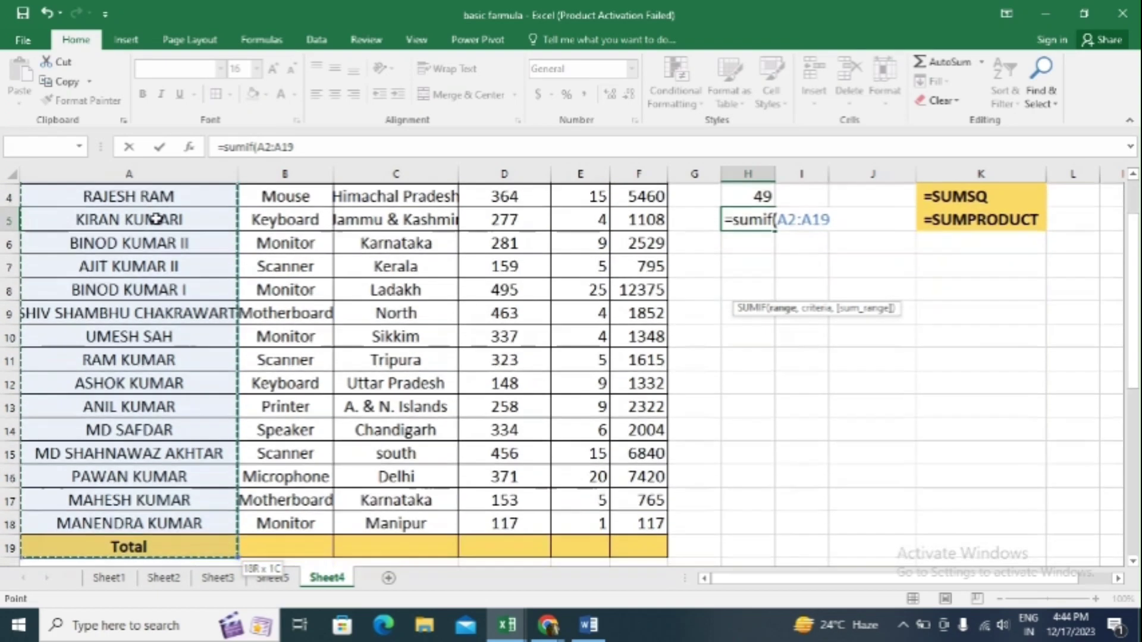
pyautogui.hotkey('shift', 'Up')
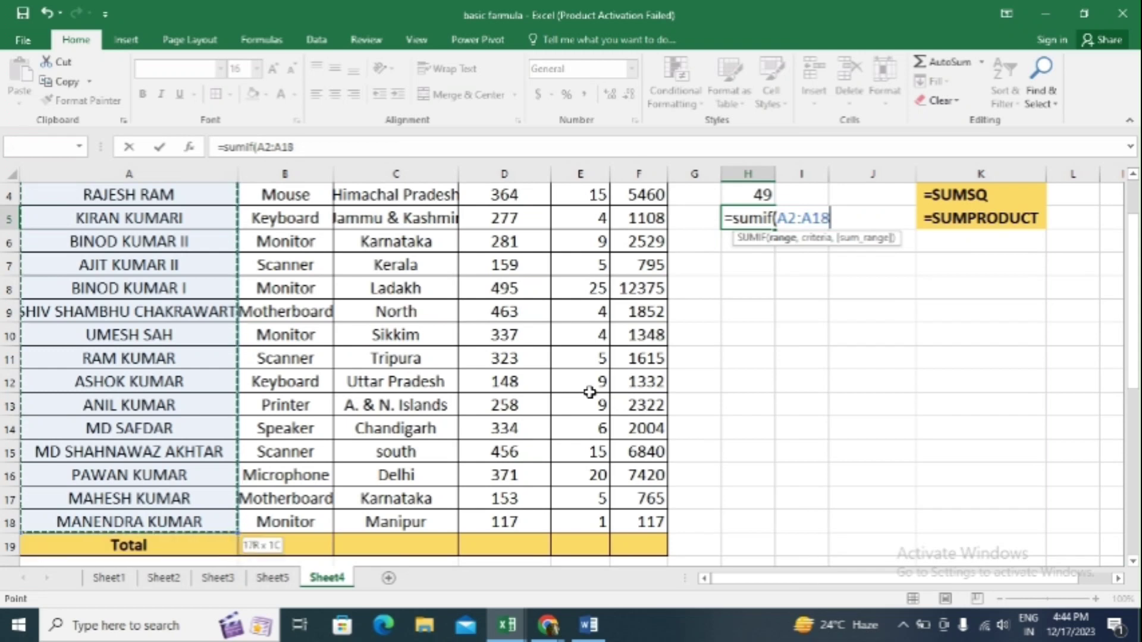
pyautogui.write(',"anu')
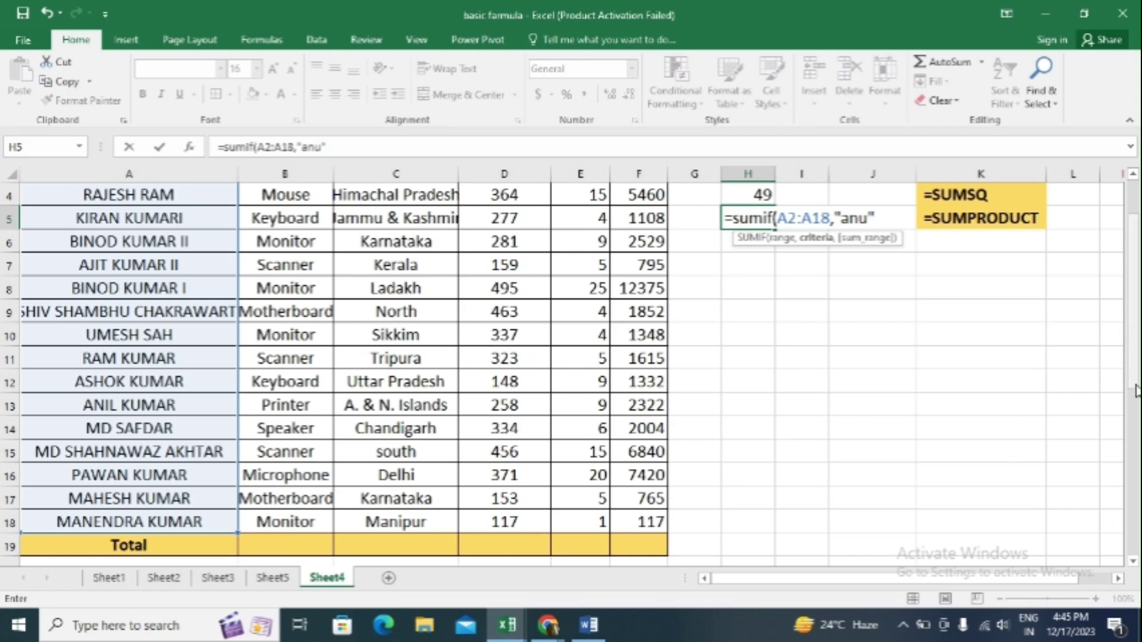
pyautogui.scroll(1, 1135, 387)
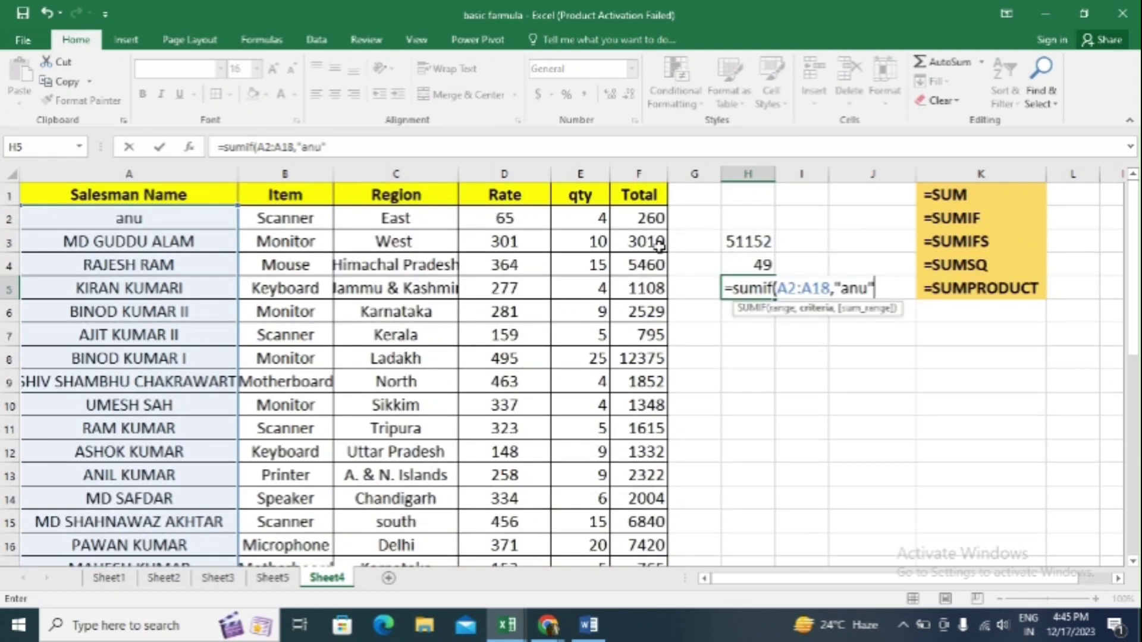
pyautogui.click(626, 217)
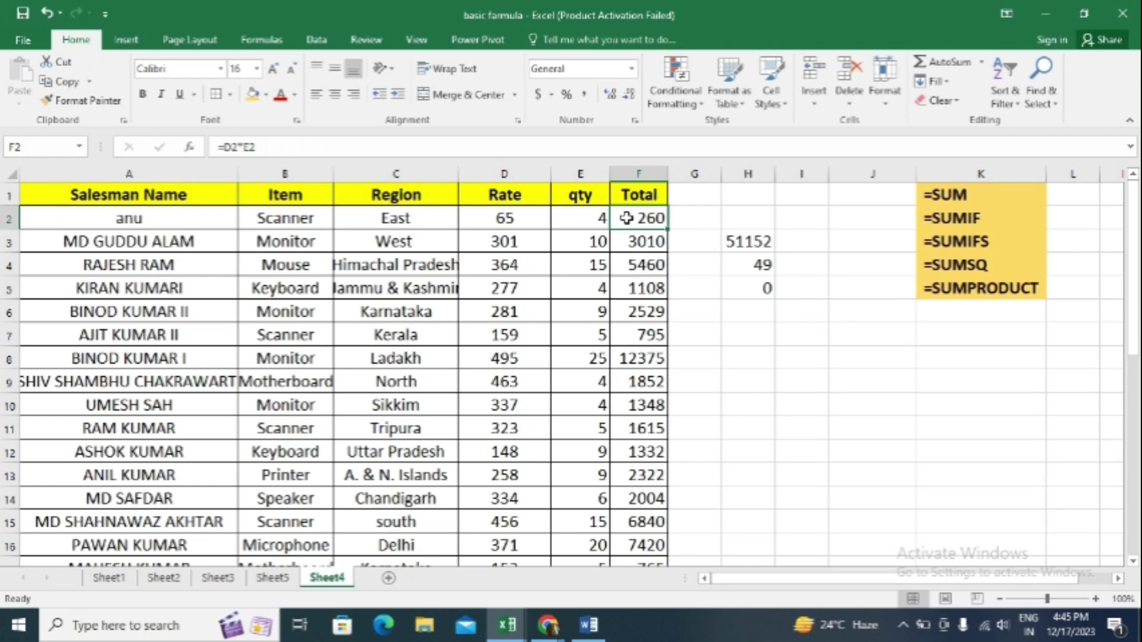
# Step: Add F2:F18 as the sum range of the SUMIF formula in H5 and compare its result with the total in F2
pyautogui.click(759, 287)
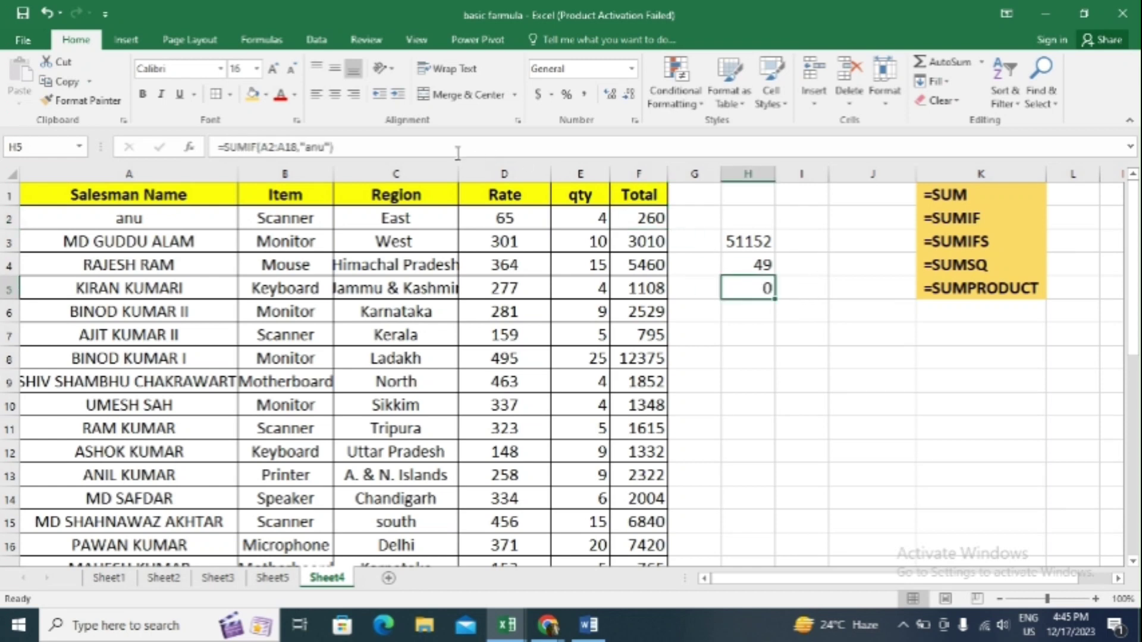
pyautogui.click(383, 145)
pyautogui.press('BackSpace')
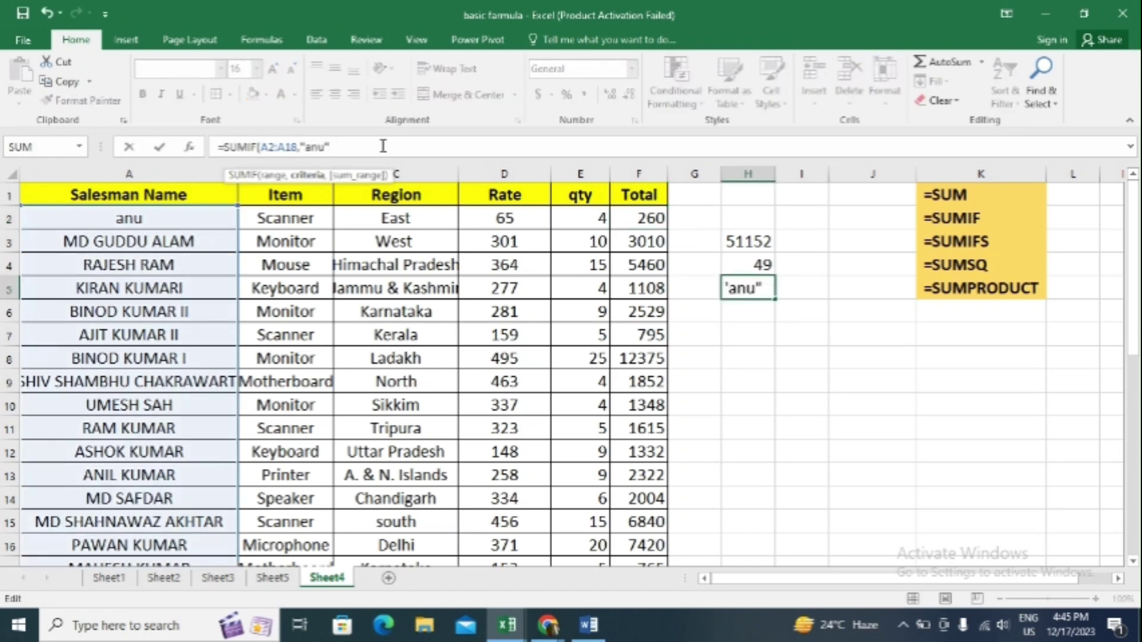
pyautogui.write(',')
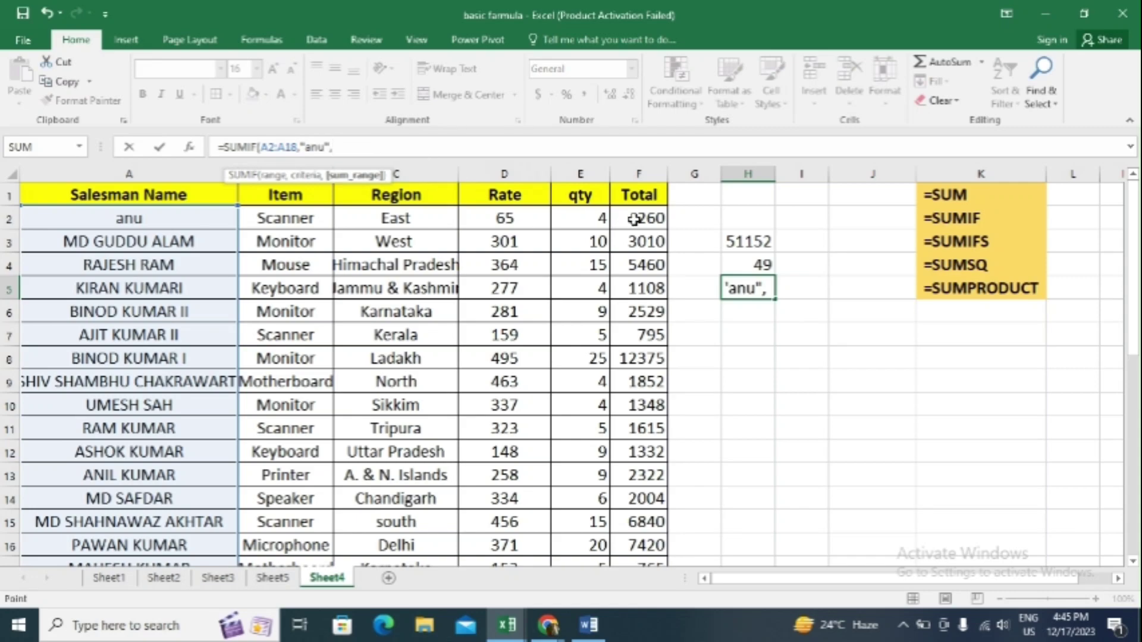
pyautogui.click(635, 219)
pyautogui.hotkey('ctrl', 'shift', 'Down')
pyautogui.press('Return')
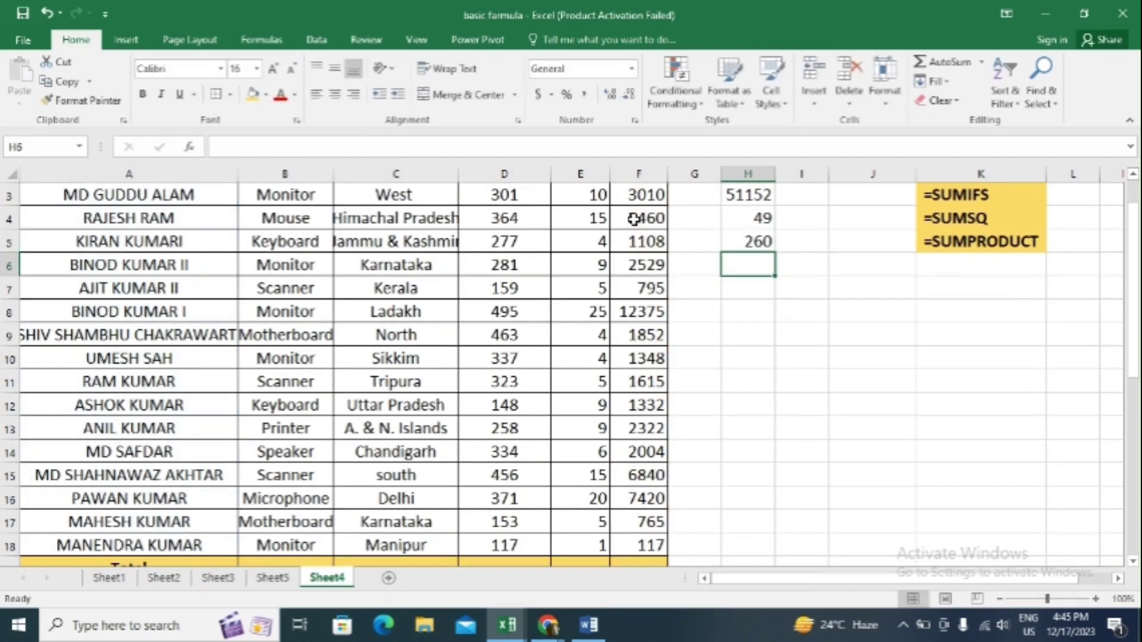
pyautogui.click(747, 244)
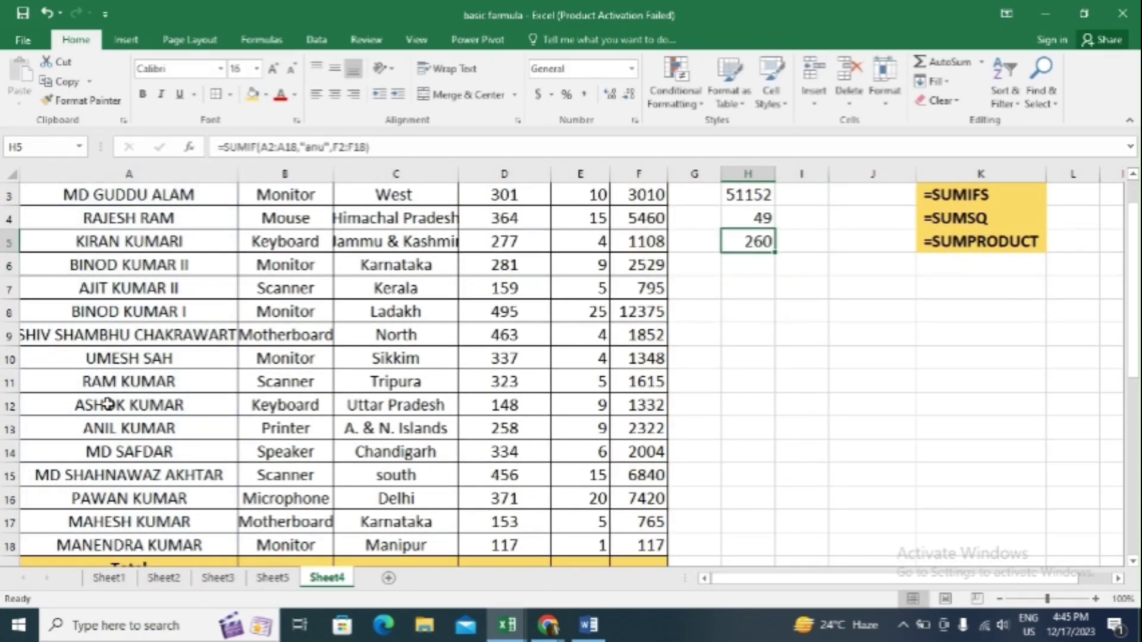
pyautogui.moveTo(1128, 269); pyautogui.dragTo(1127, 250)
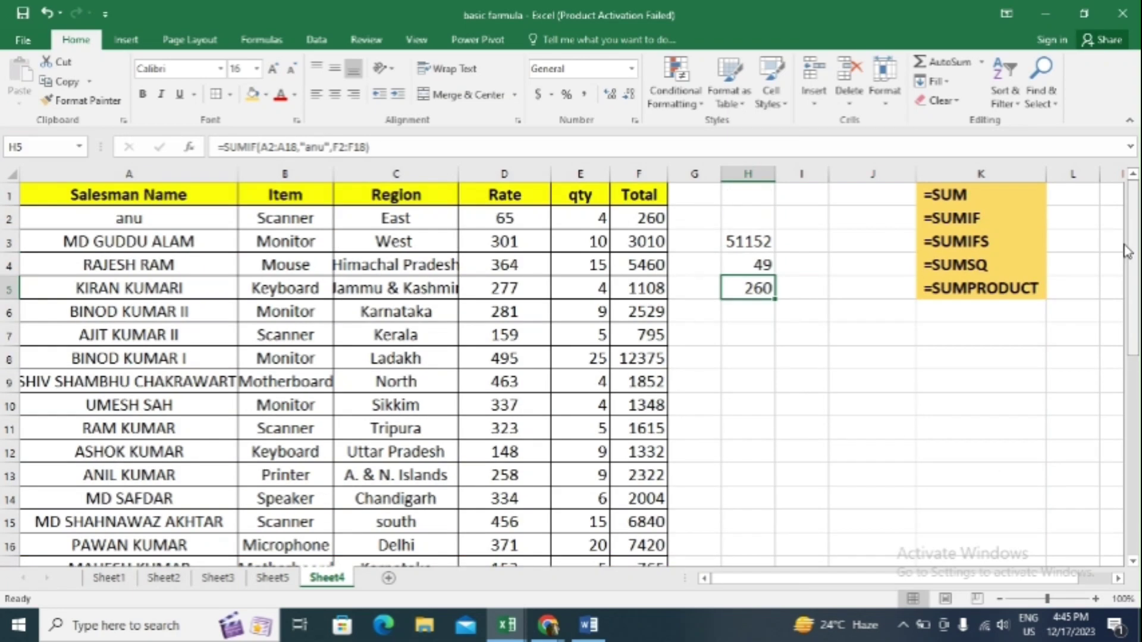
pyautogui.click(648, 219)
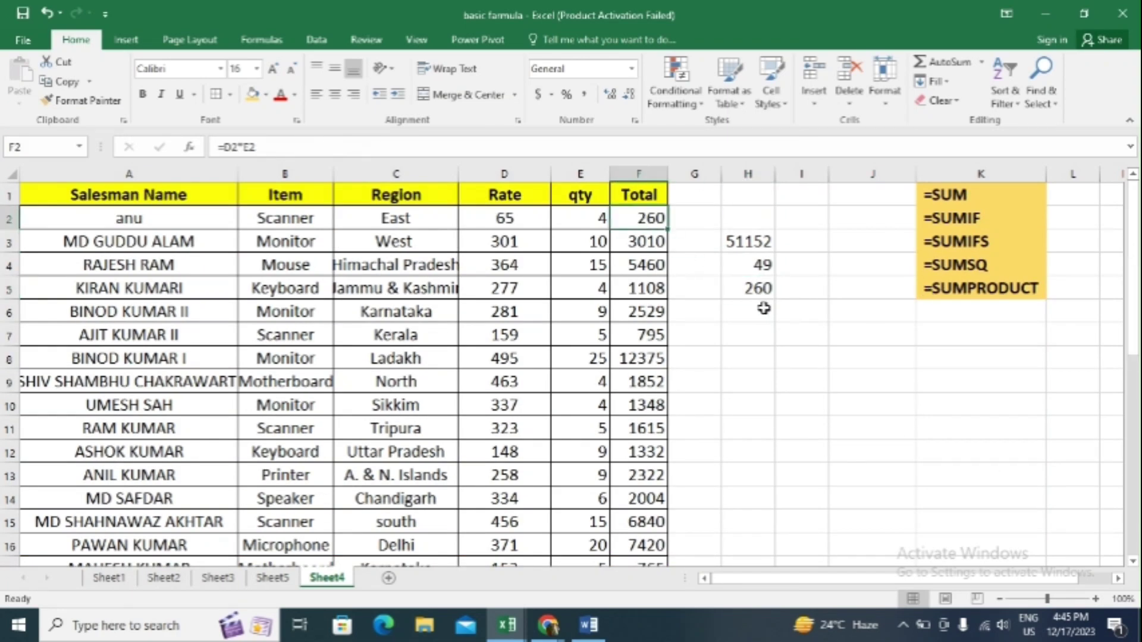
# Step: Copy the salesman's name from A2 into A6:A9 and check the SUMIF cell H5
pyautogui.click(106, 219)
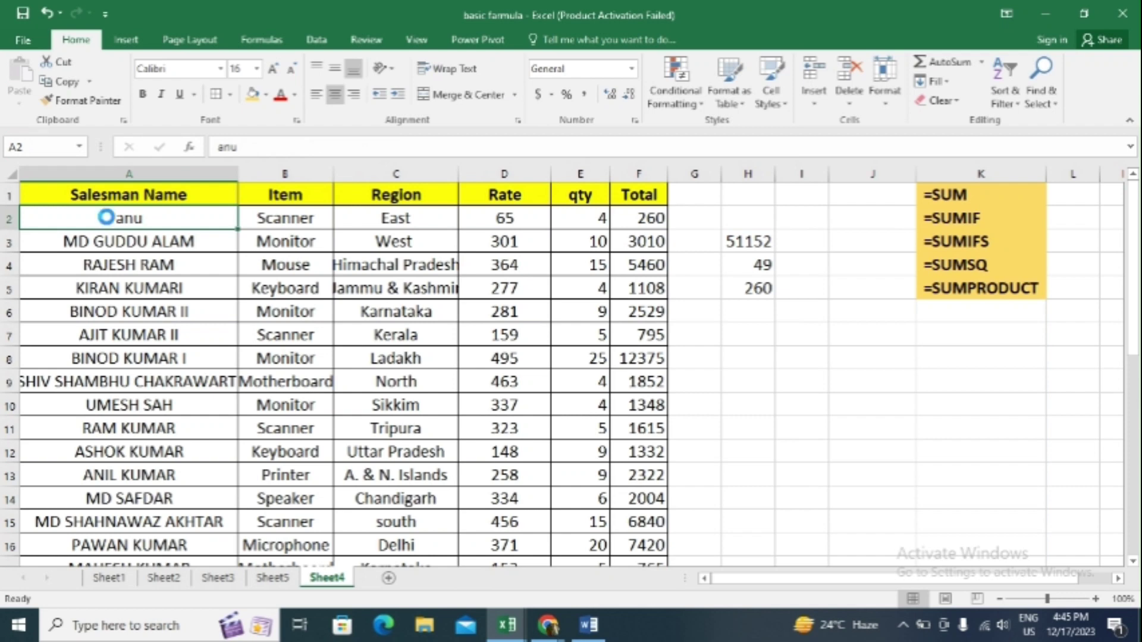
pyautogui.hotkey('ctrl', 'c')
pyautogui.moveTo(166, 311); pyautogui.dragTo(128, 382)
pyautogui.hotkey('ctrl', 'v')
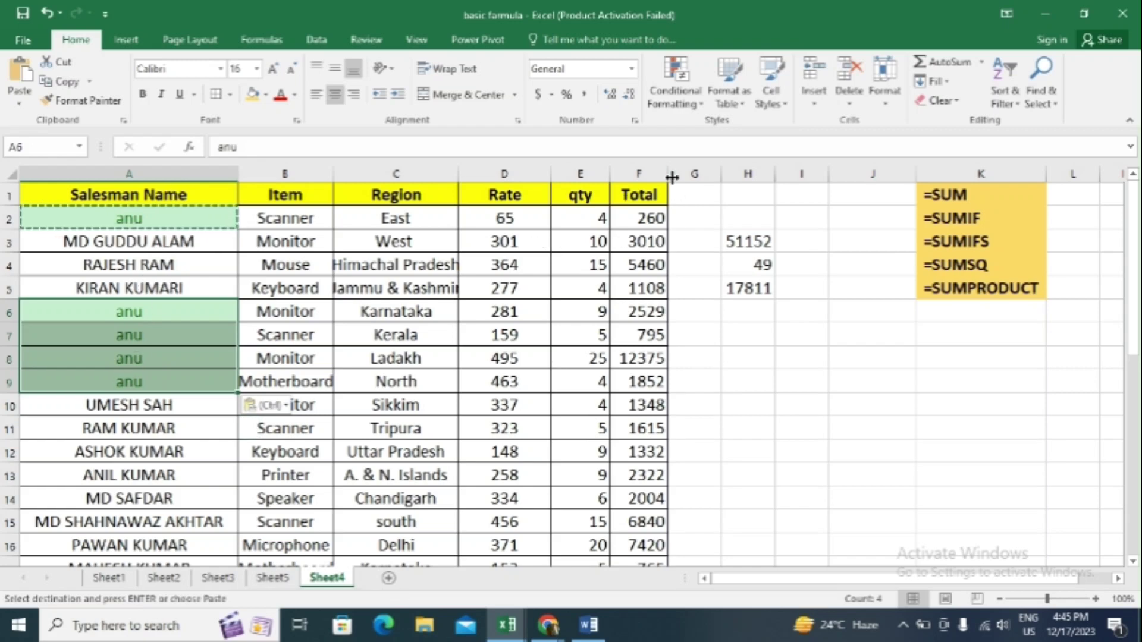
pyautogui.click(750, 288)
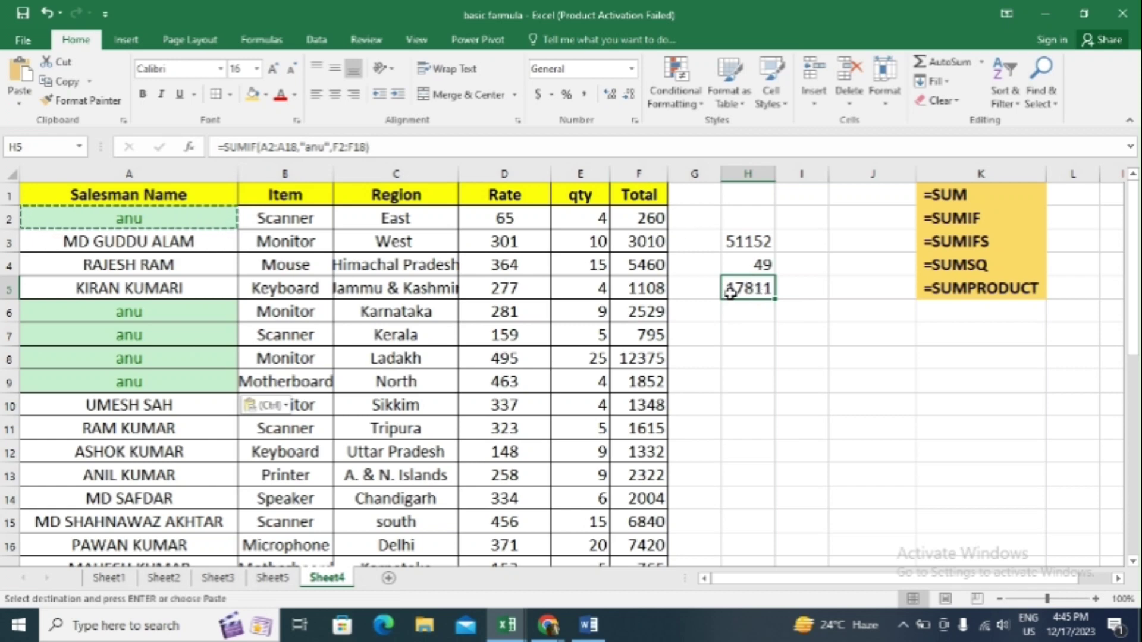
# Step: Start a SUMIFS formula in H6 with the Rate cells D2:D18 as the sum range
pyautogui.click(755, 312)
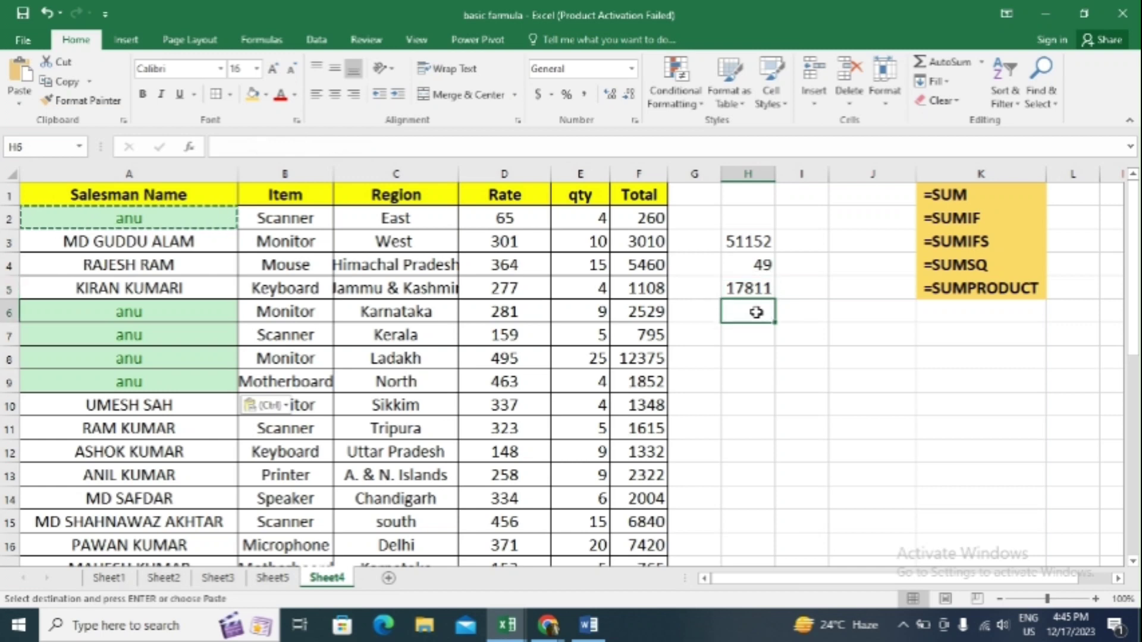
pyautogui.write('=s')
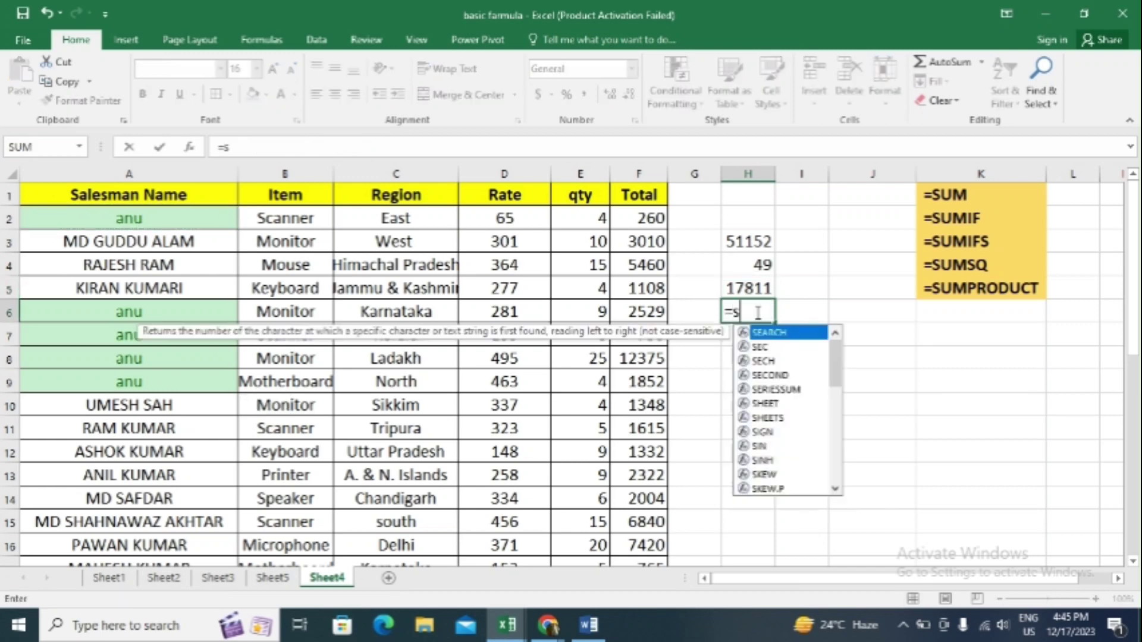
pyautogui.write('i')
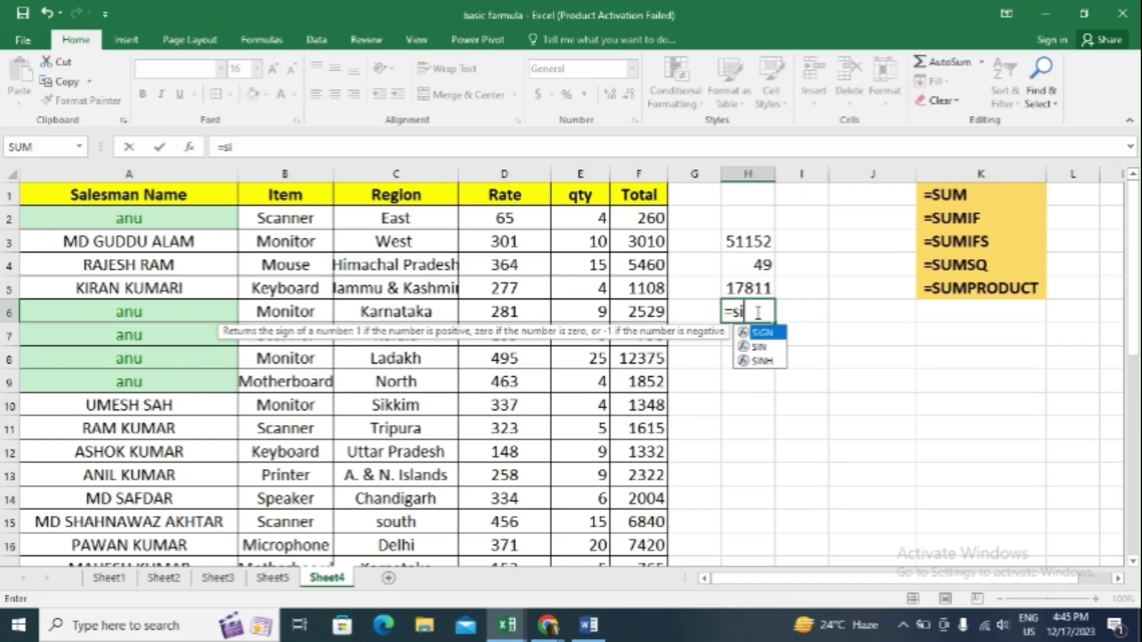
pyautogui.press('BackSpace')
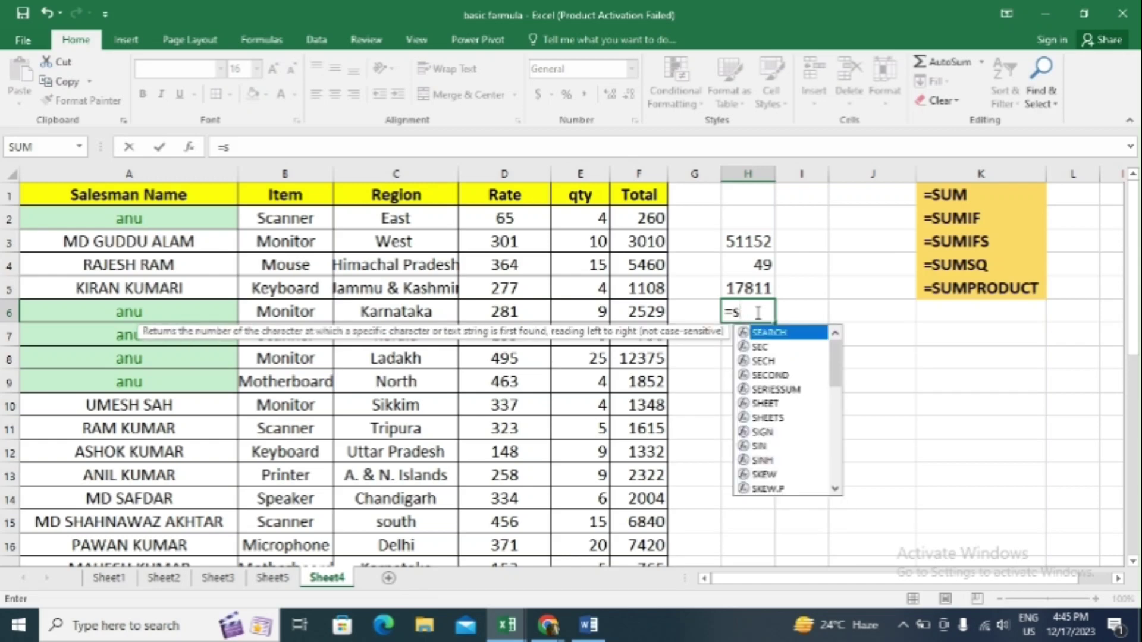
pyautogui.write('umifs')
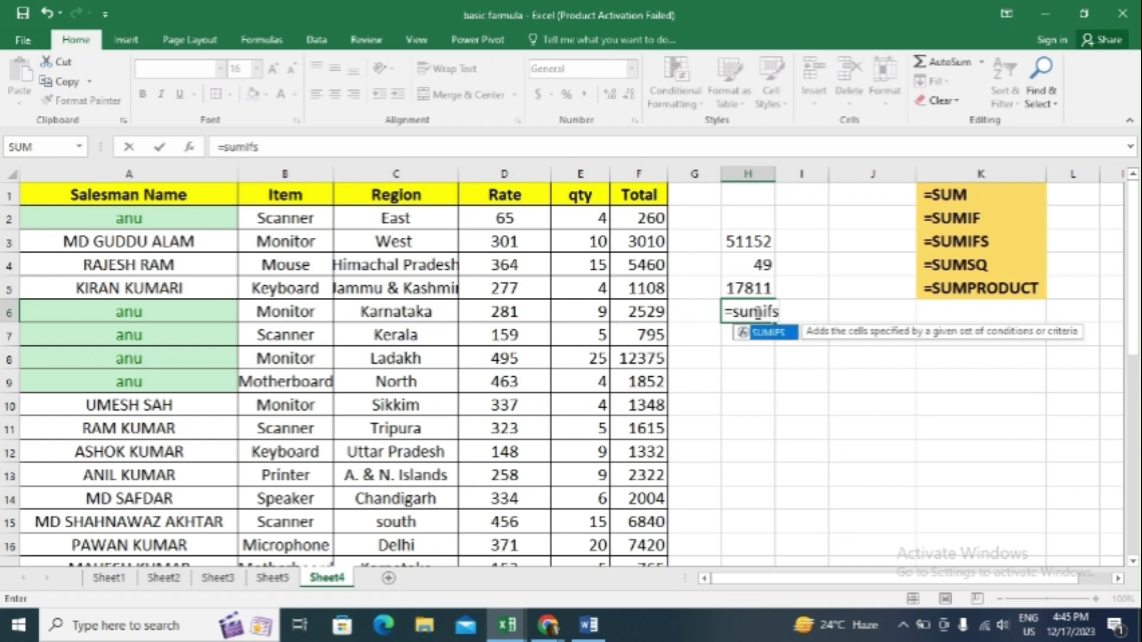
pyautogui.write('(')
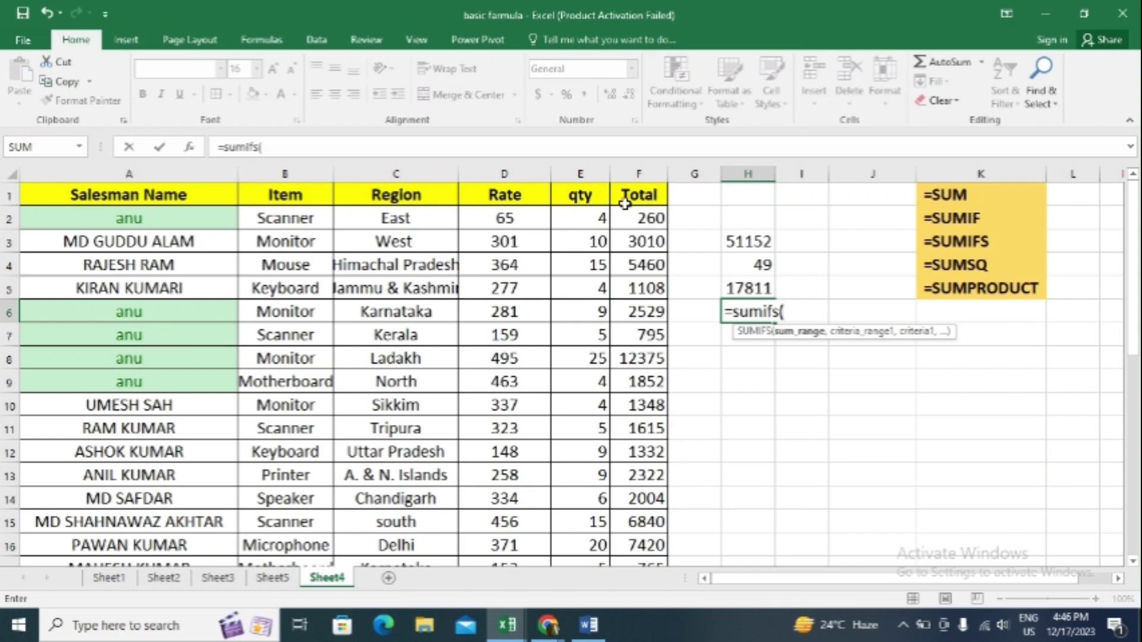
pyautogui.click(506, 219)
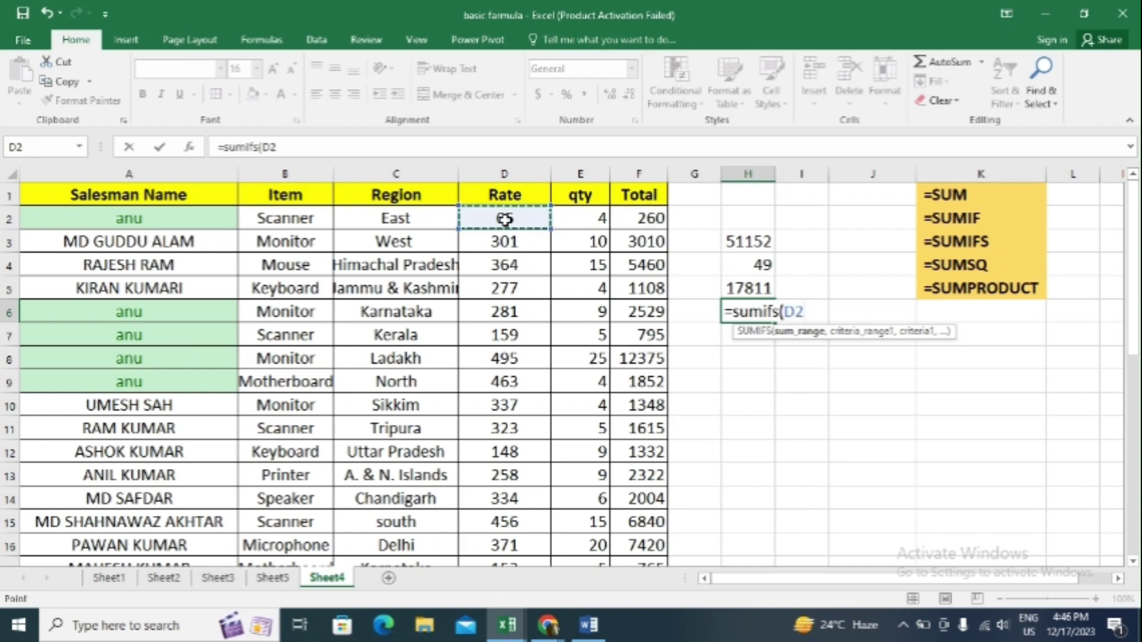
pyautogui.hotkey('ctrl', 'shift', 'Down')
pyautogui.write(',')
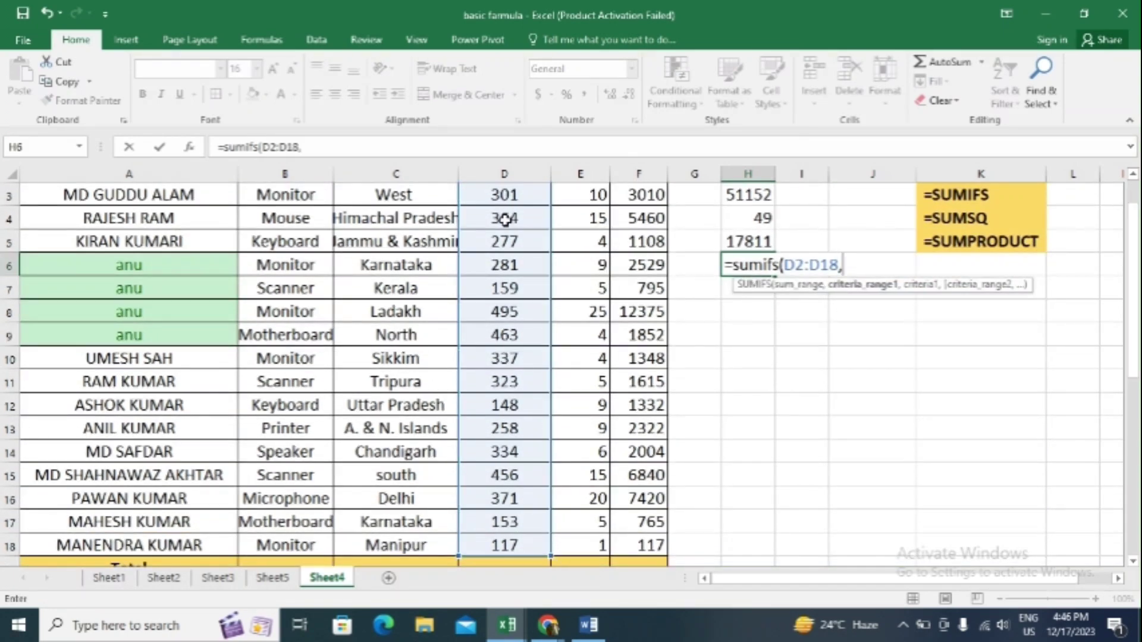
# Step: Add A2:A18 as the first criteria range of the SUMIFS formula in H6, with A7 as its criteria
pyautogui.scroll(1, 1134, 342)
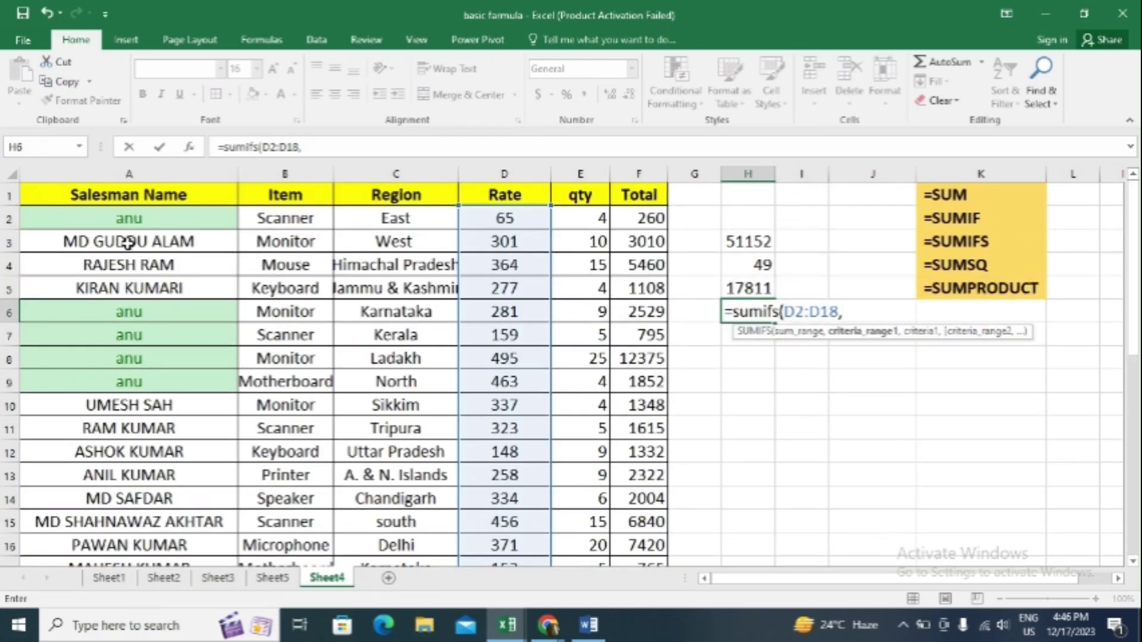
pyautogui.click(110, 212)
pyautogui.hotkey('ctrl', 'shift', 'Down')
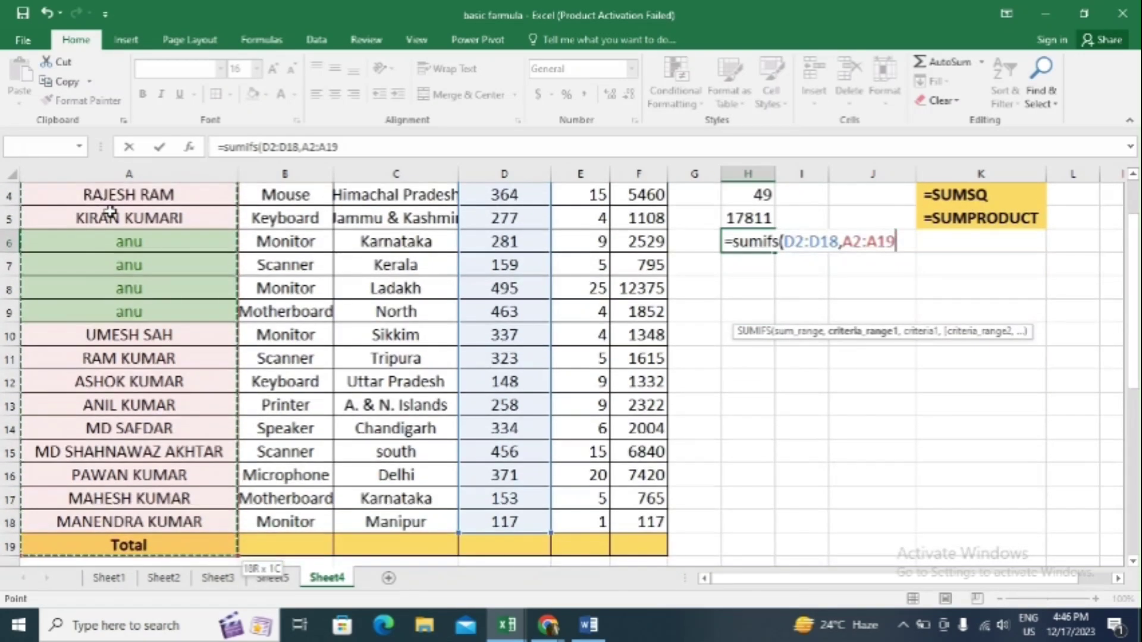
pyautogui.hotkey('shift', 'Up')
pyautogui.write(',')
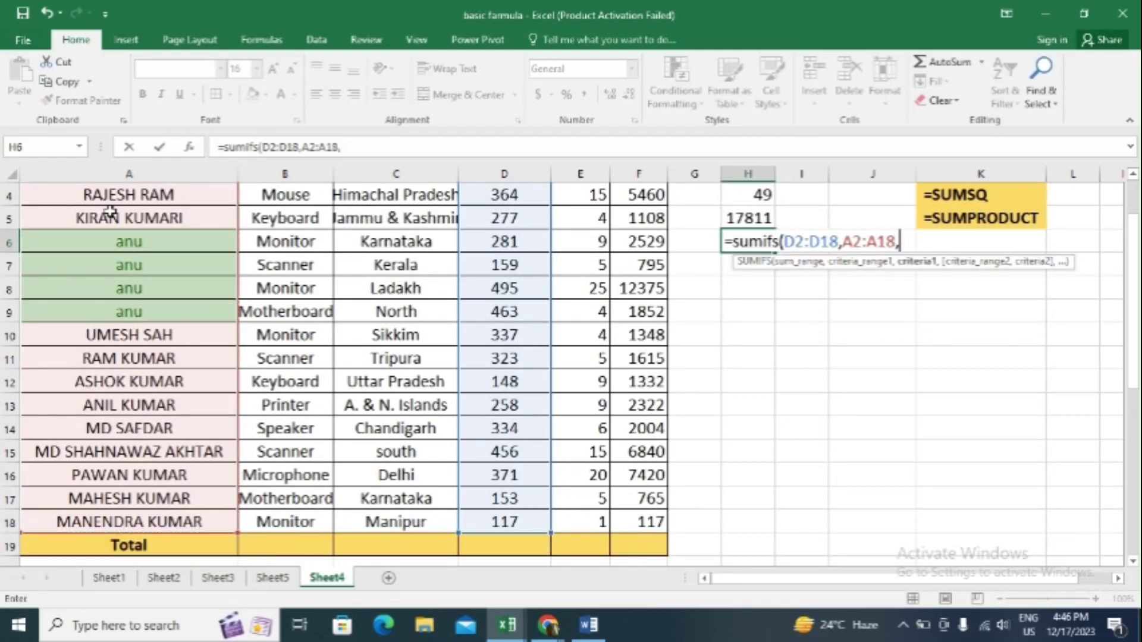
pyautogui.click(110, 265)
pyautogui.write(',')
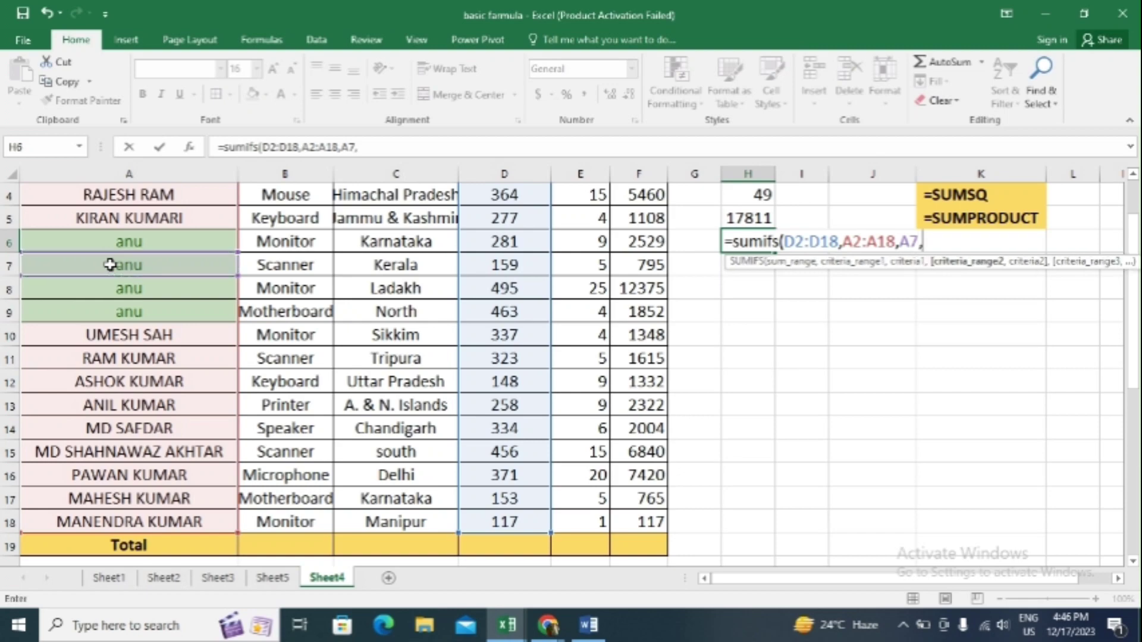
# Step: Add C2:C18 as the second criteria range of the SUMIFS formula in H6, with C7 as its criteria
pyautogui.scroll(1, 1130, 356)
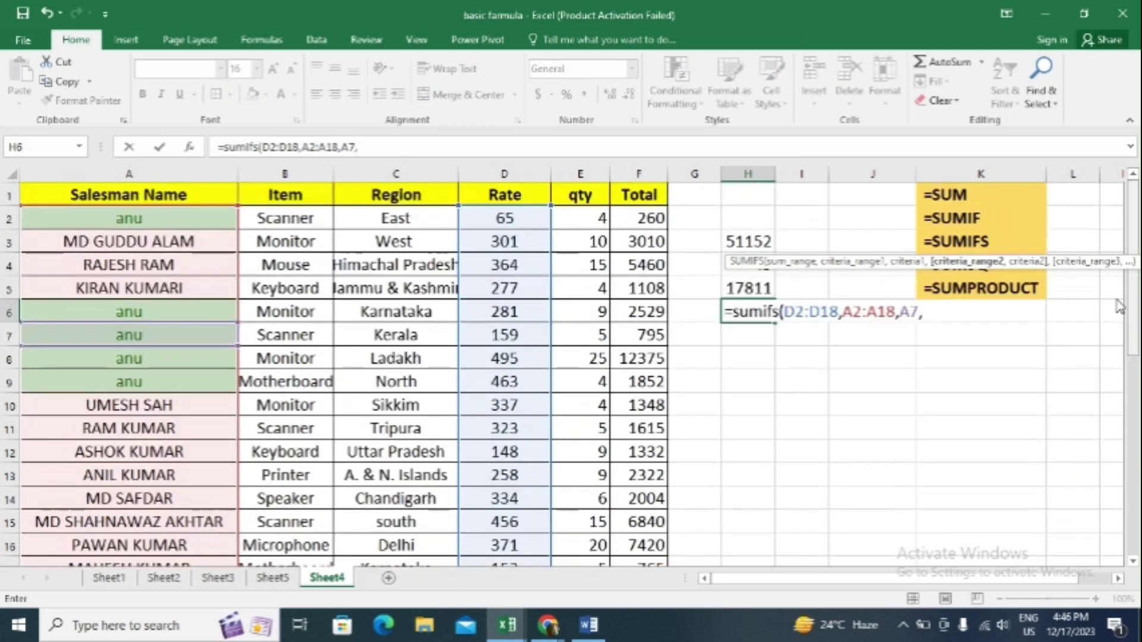
pyautogui.click(377, 221)
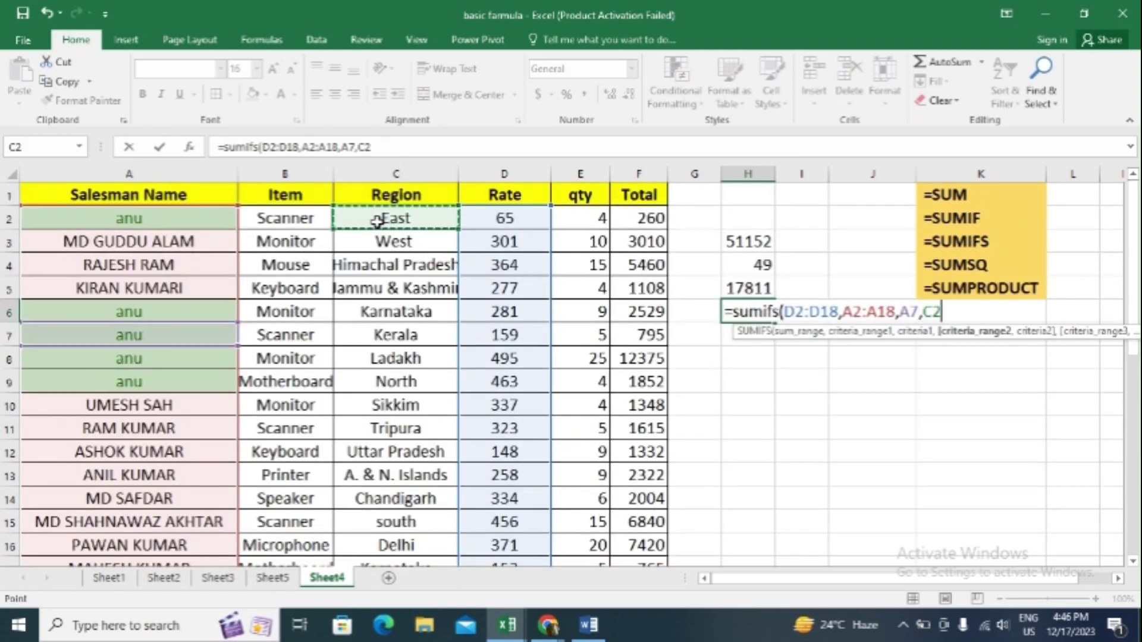
pyautogui.hotkey('ctrl', 'shift', 'Down')
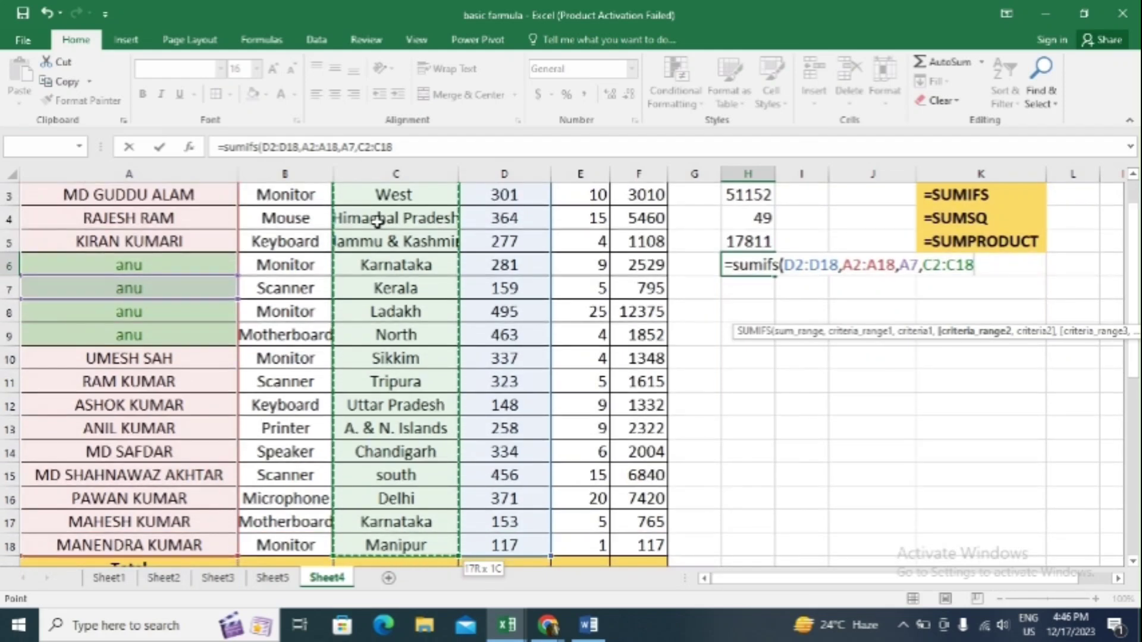
pyautogui.write(',')
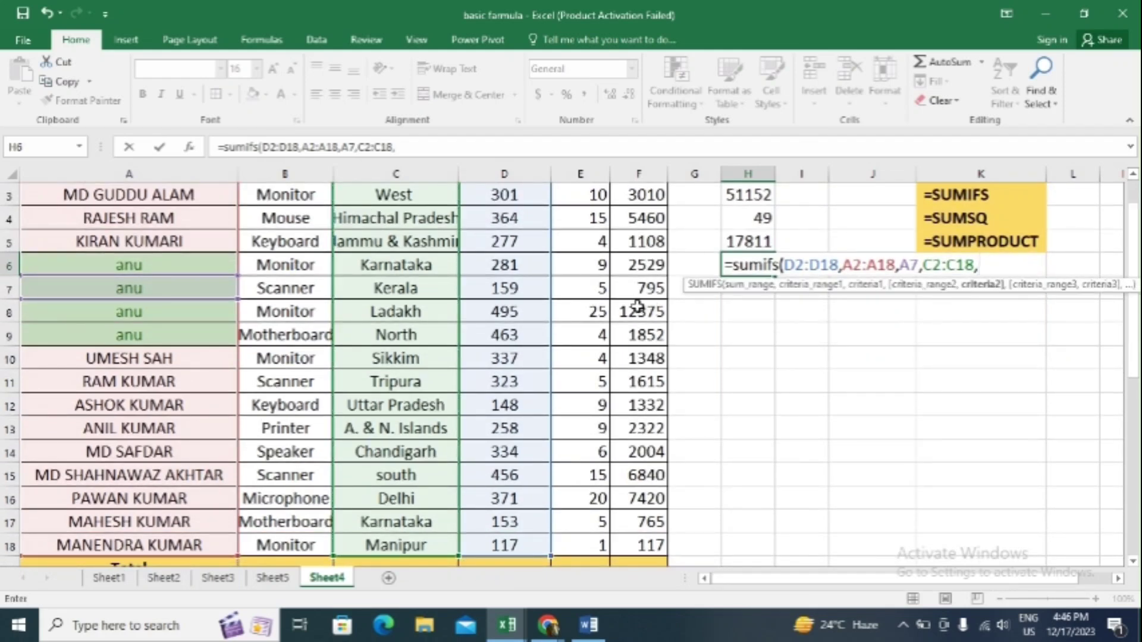
pyautogui.click(382, 290)
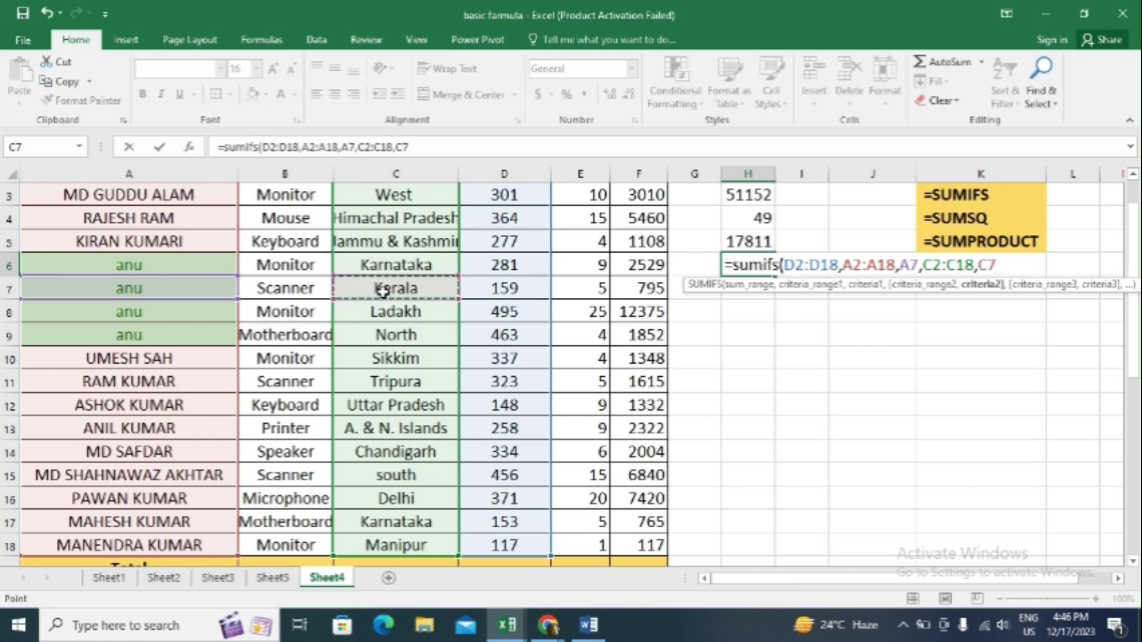
pyautogui.write(',')
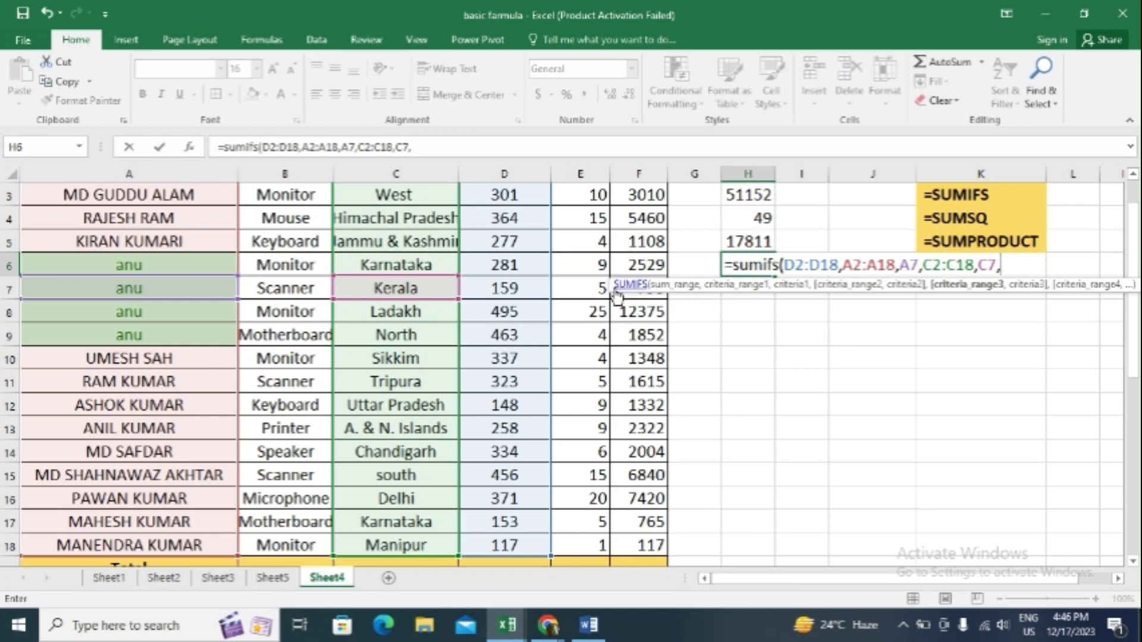
# Step: Complete the SUMIFS formula in H6 with criteria range B2:B18 and criteria B7, and compare its result with the rate in D7
pyautogui.scroll(1, 1112, 202)
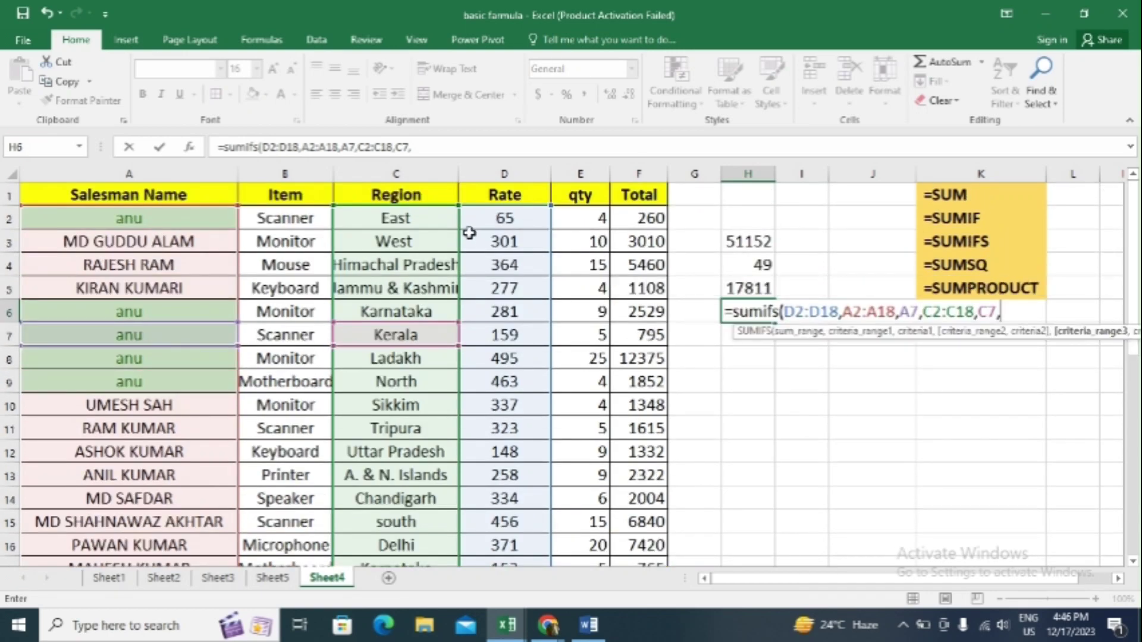
pyautogui.click(284, 215)
pyautogui.hotkey('ctrl', 'shift', 'Down')
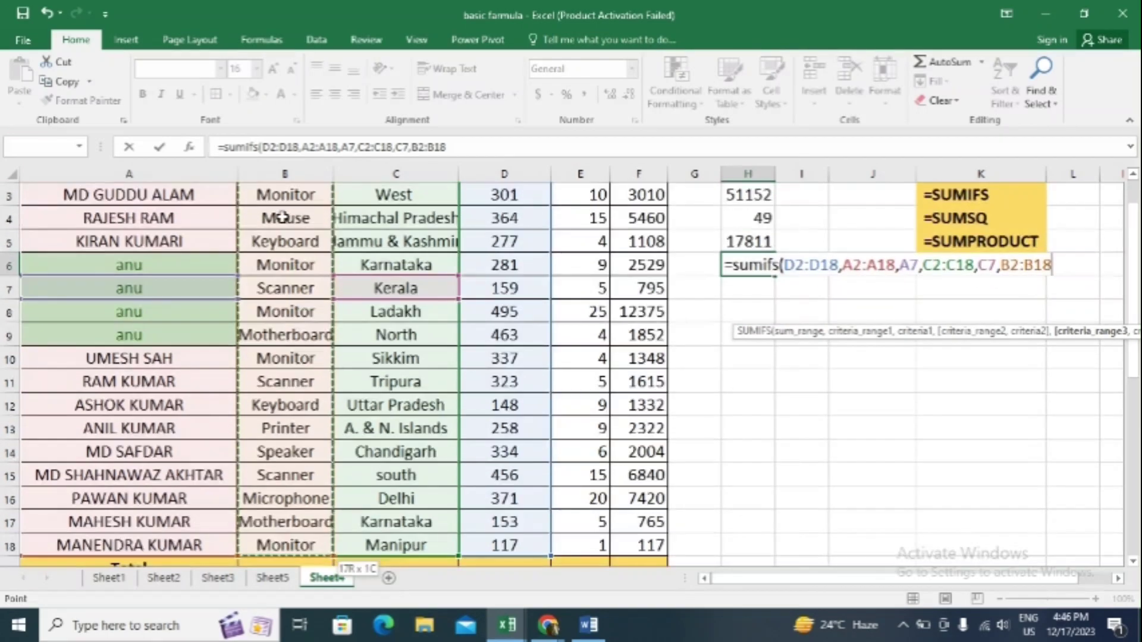
pyautogui.write(',')
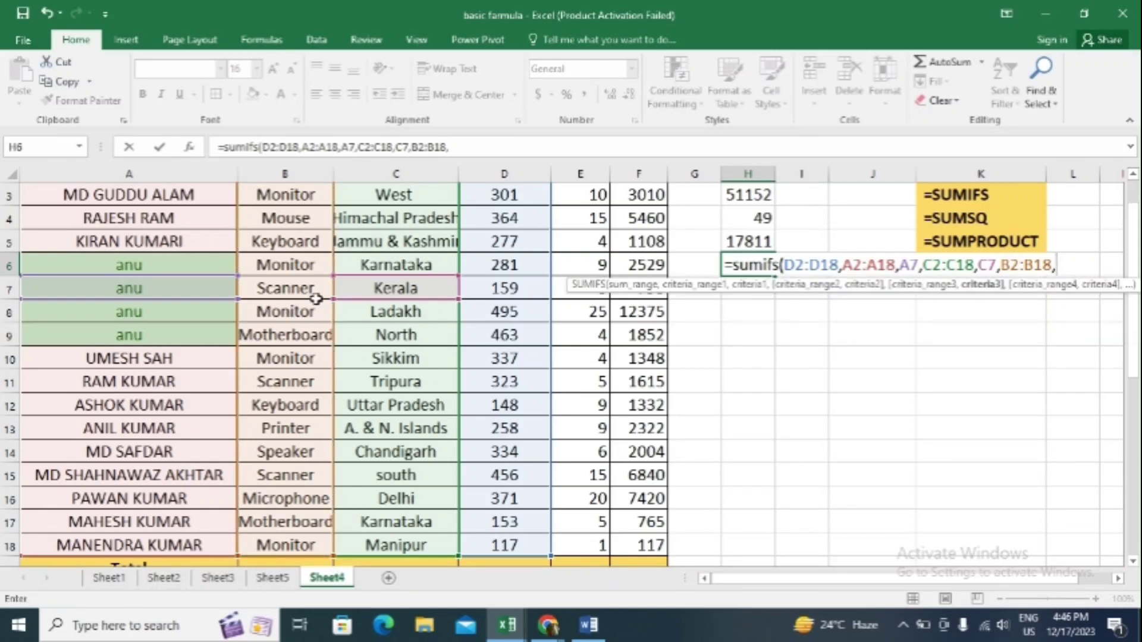
pyautogui.click(301, 288)
pyautogui.press('Return')
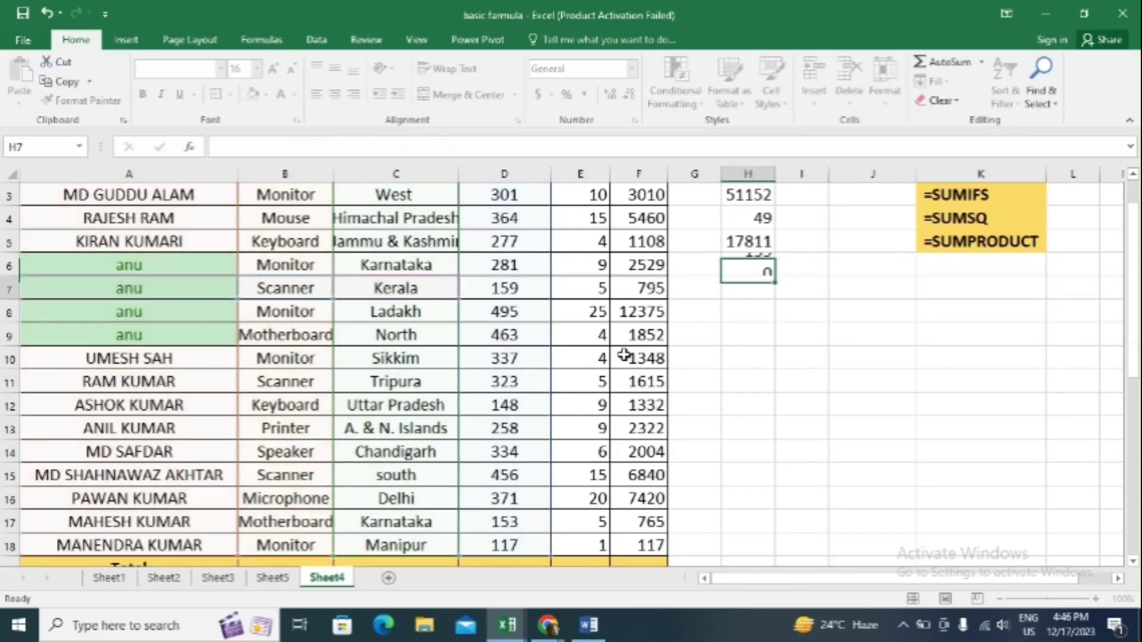
pyautogui.click(746, 266)
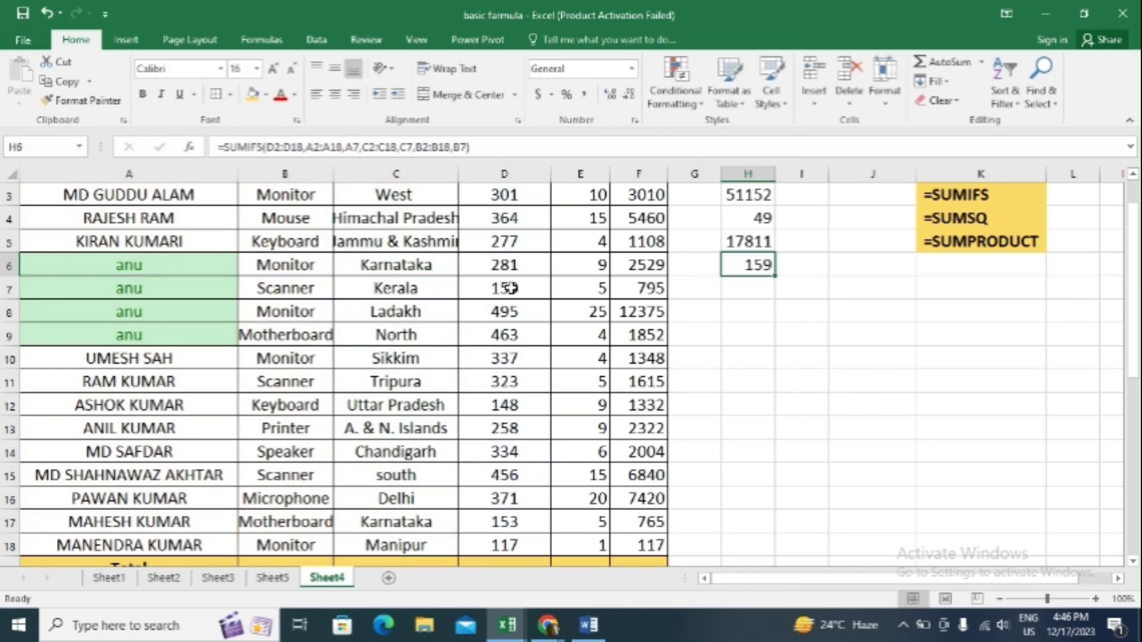
pyautogui.click(490, 291)
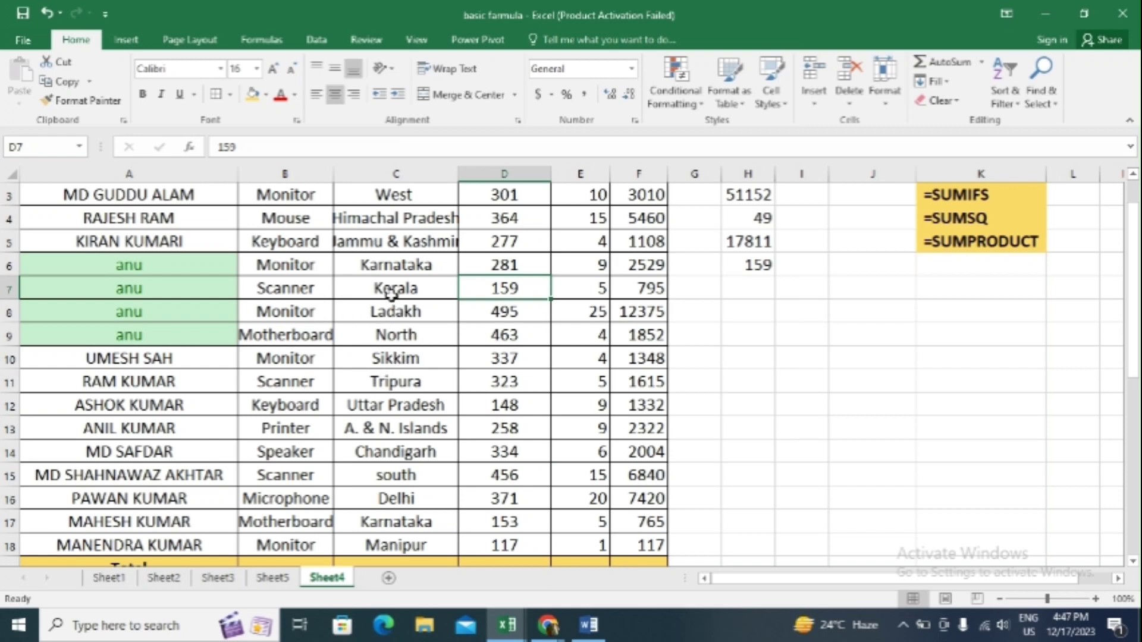
# Step: Copy the item Scanner from B7 into B8 and the region Kerala from C7 into C8
pyautogui.click(301, 294)
pyautogui.hotkey('ctrl', 'c')
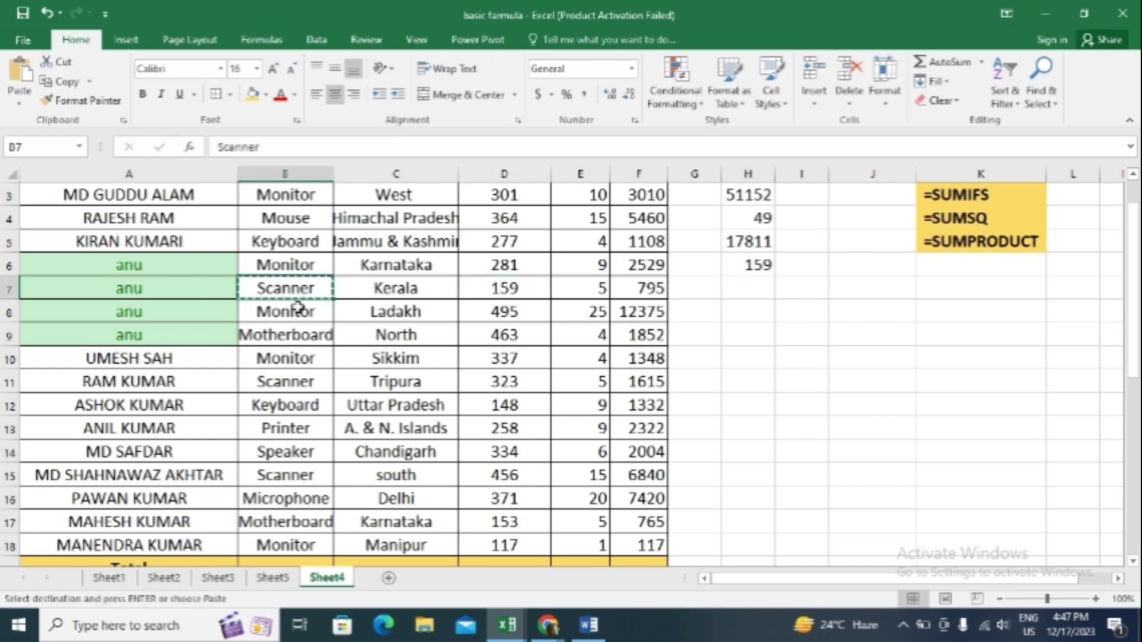
pyautogui.click(298, 306)
pyautogui.hotkey('ctrl', 'v')
pyautogui.click(372, 292)
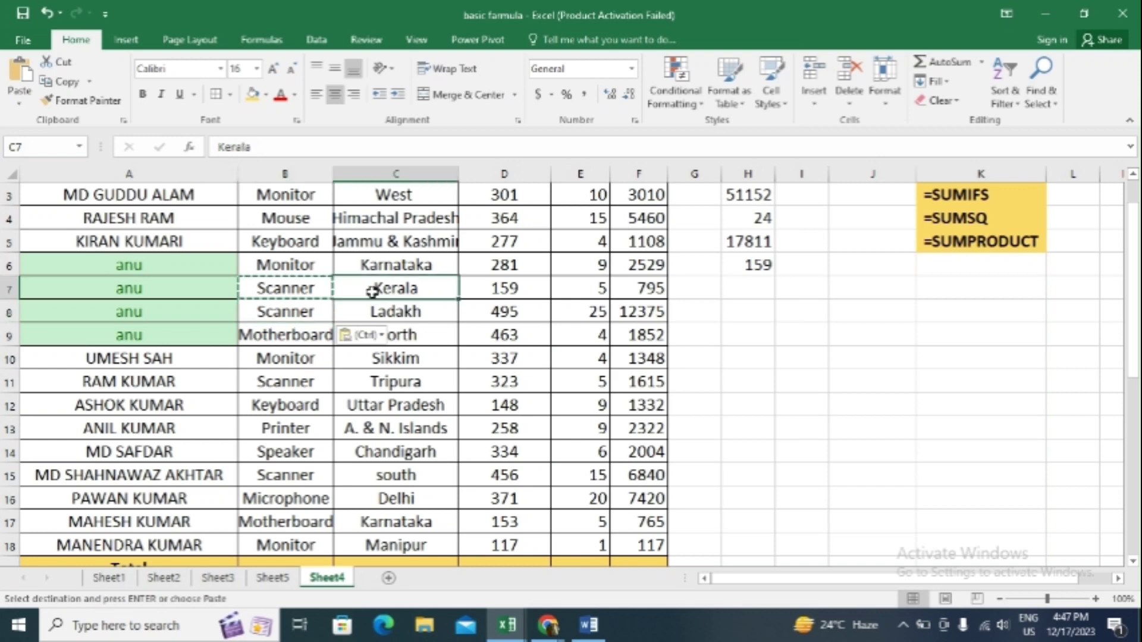
pyautogui.hotkey('ctrl', 'c')
pyautogui.click(377, 324)
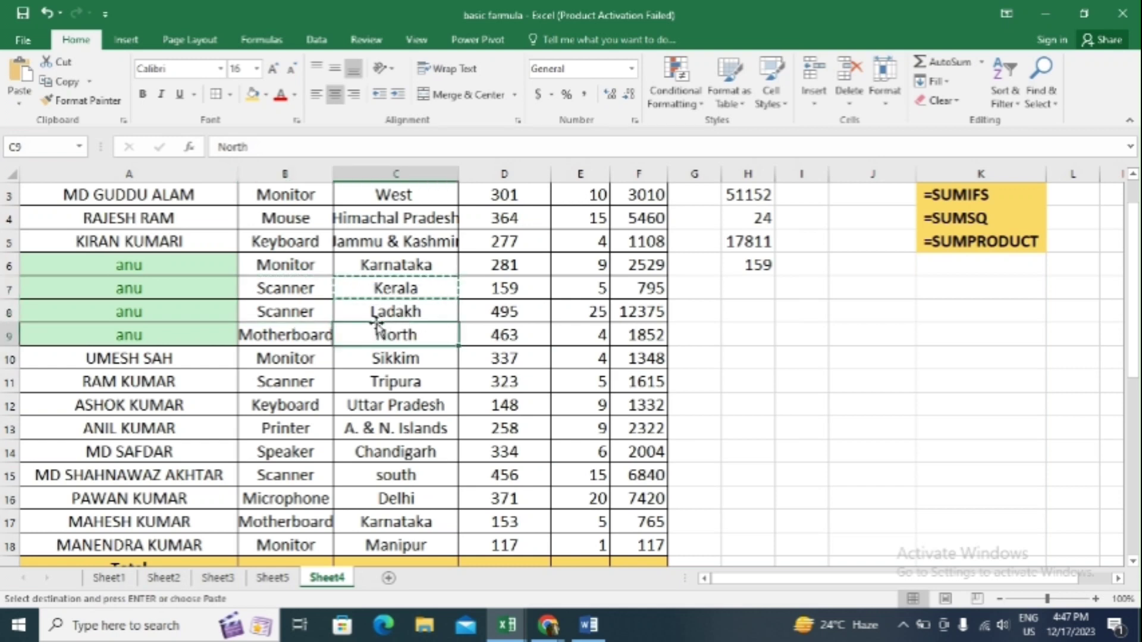
pyautogui.click(370, 315)
pyautogui.hotkey('ctrl', 'v')
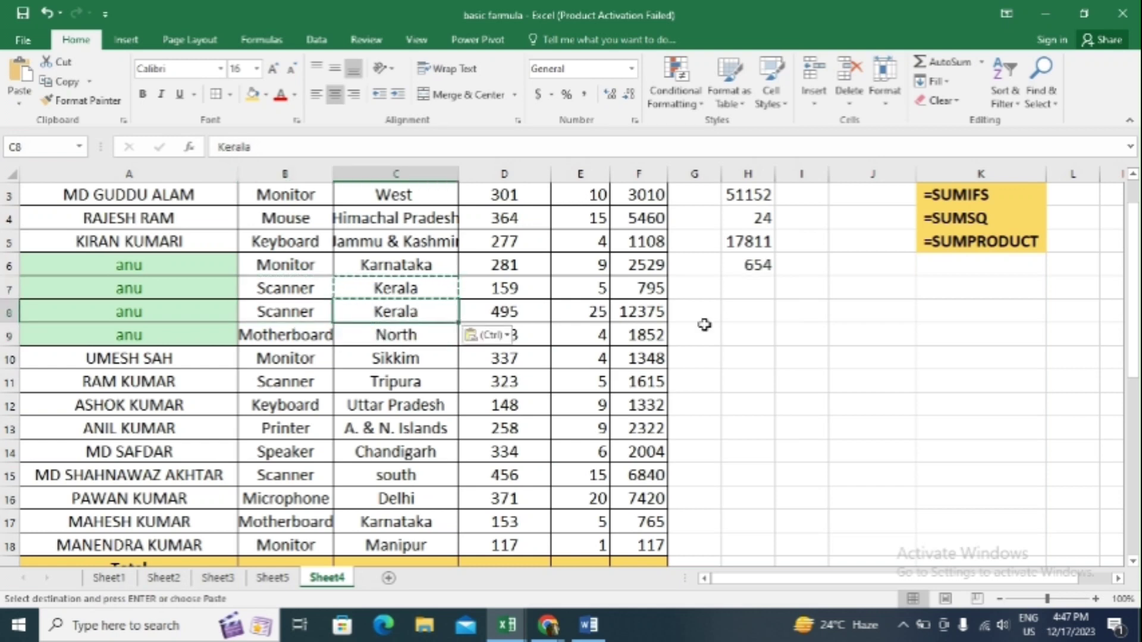
# Step: Check the SUMIFS result in H6 against the matching salesman, item and region entries in A7:C8
pyautogui.click(751, 262)
pyautogui.moveTo(147, 293); pyautogui.dragTo(397, 314)
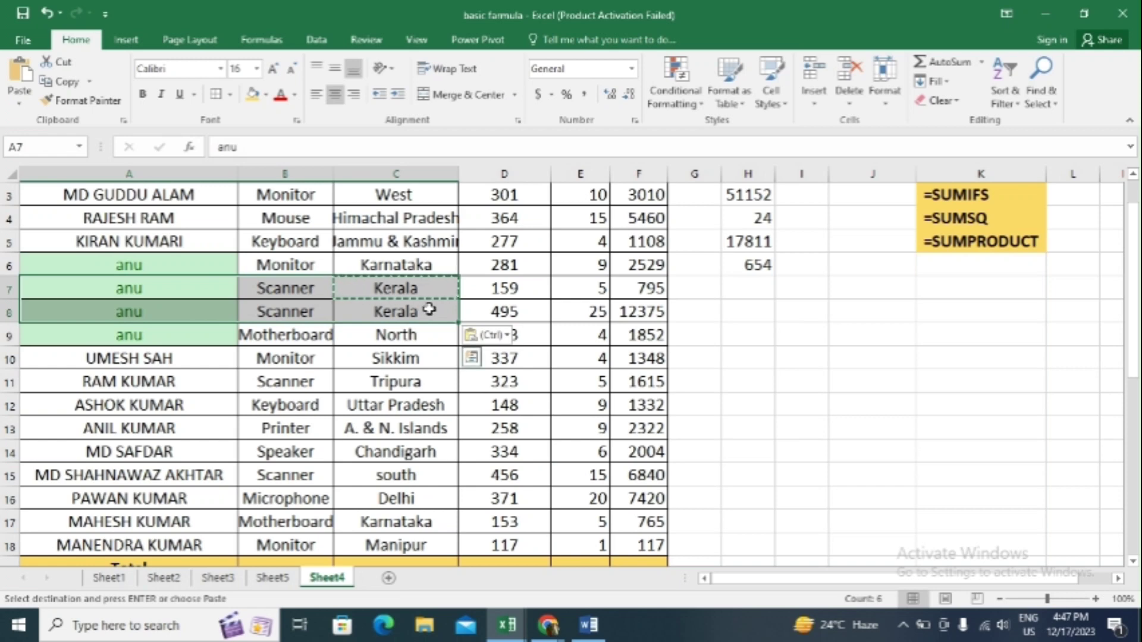
pyautogui.click(747, 267)
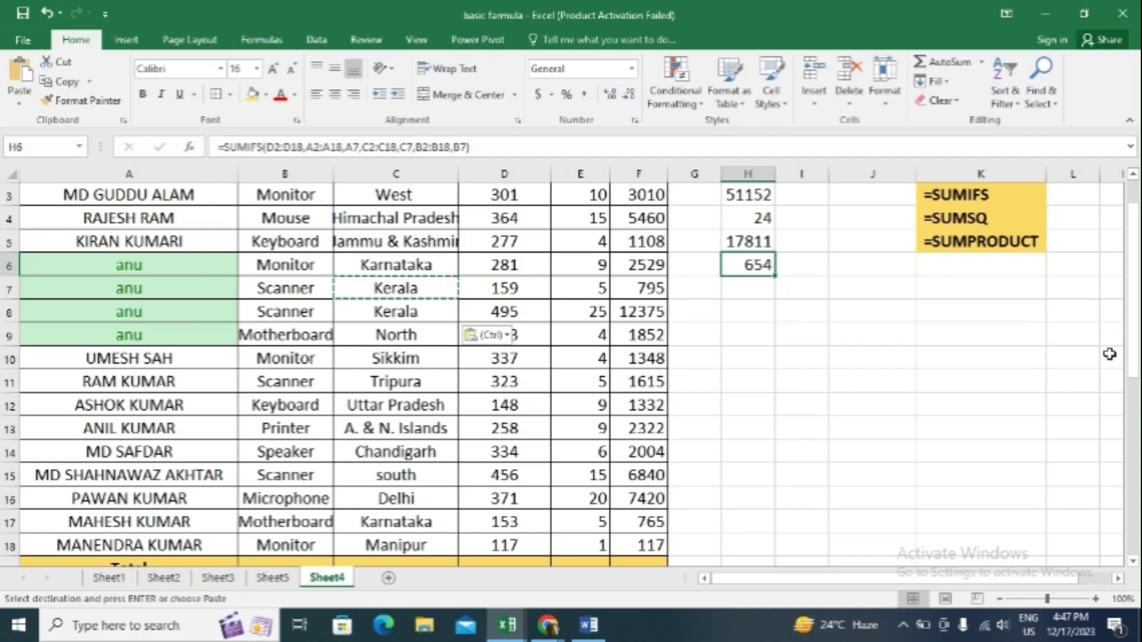
pyautogui.scroll(2, 1139, 360)
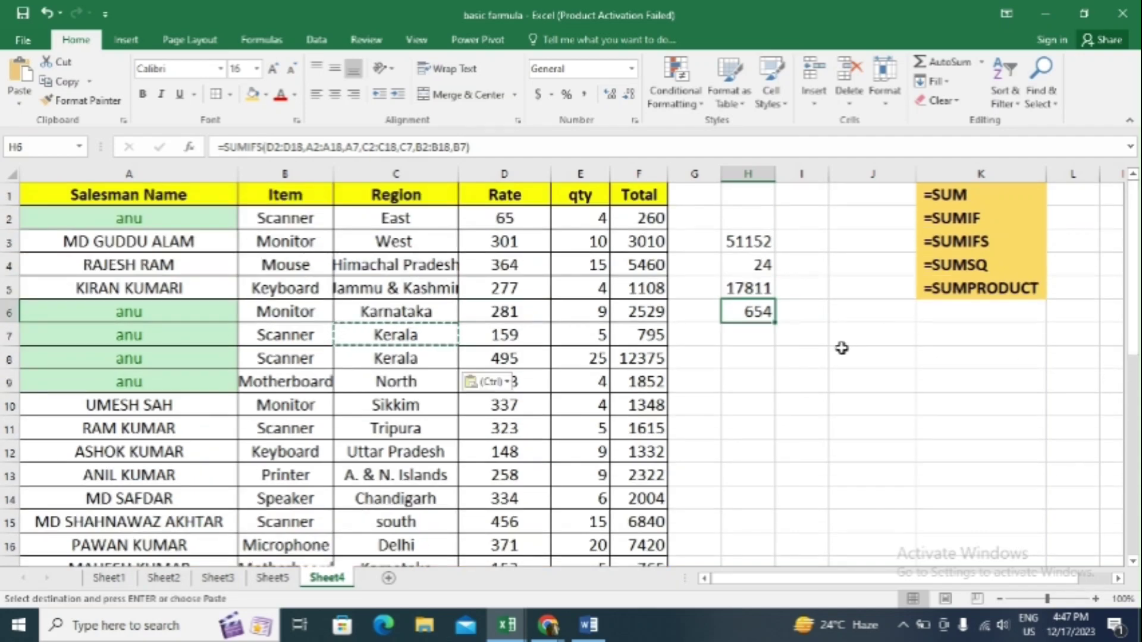
pyautogui.click(767, 363)
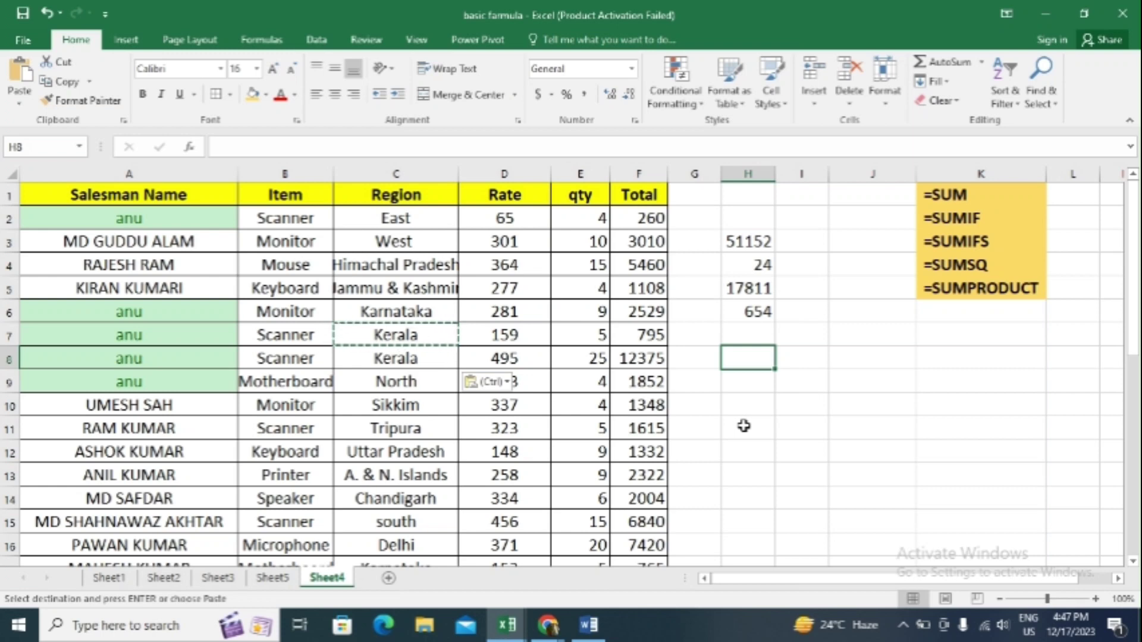
# Step: Open the SUMIFS formula in H6 to review its highlighted ranges and criteria, leaving it unedited
pyautogui.click(747, 328)
pyautogui.doubleClick(750, 312)
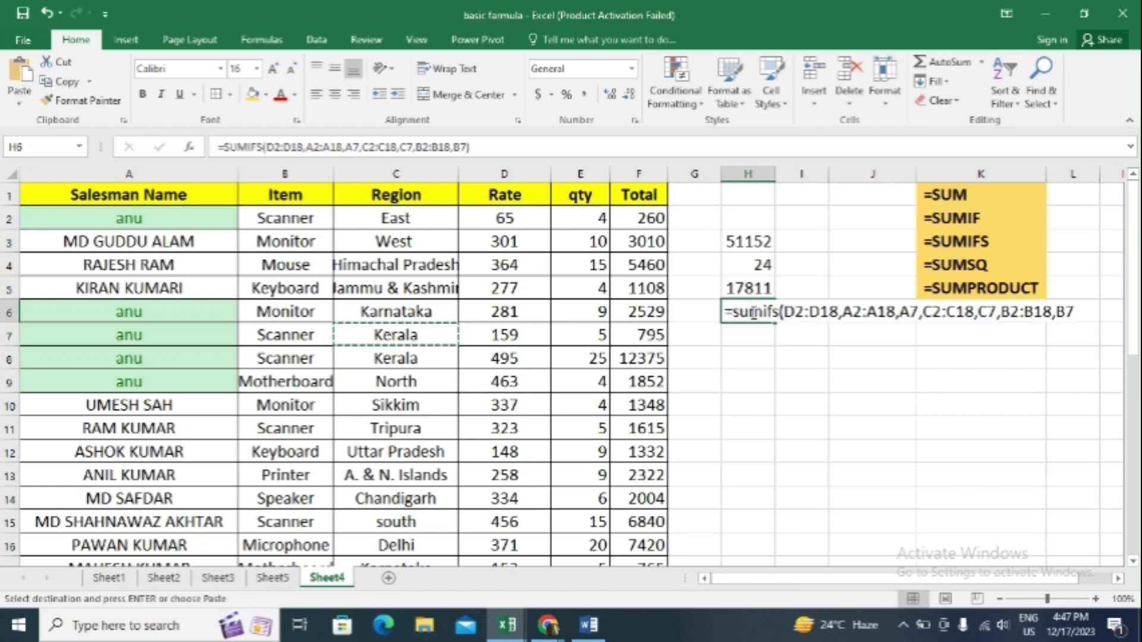
pyautogui.doubleClick(752, 312)
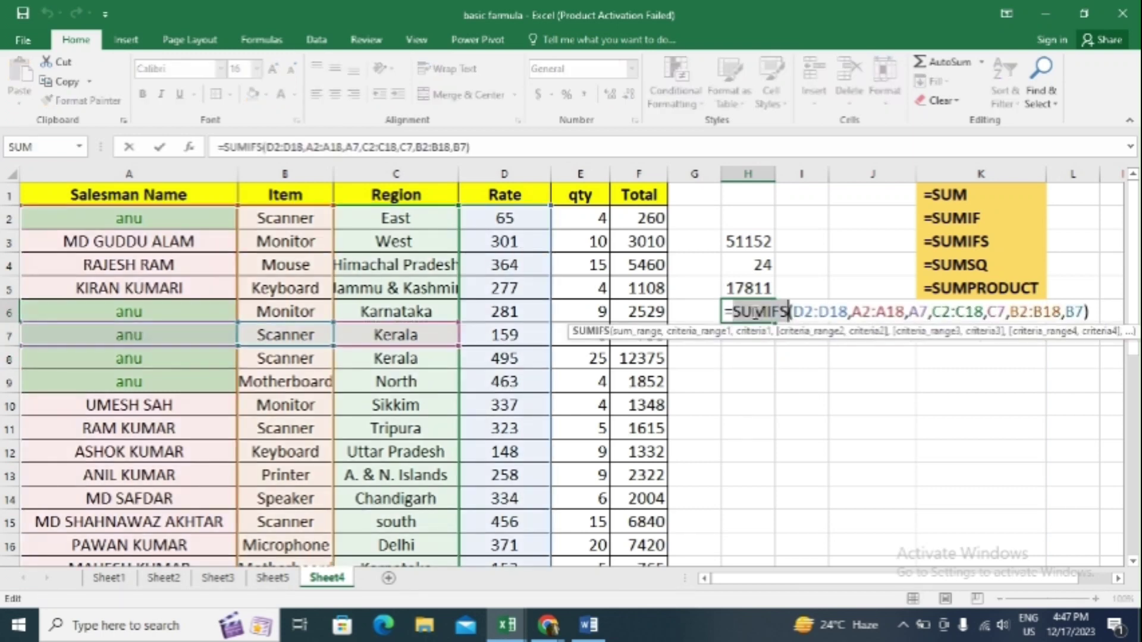
pyautogui.click(1088, 311)
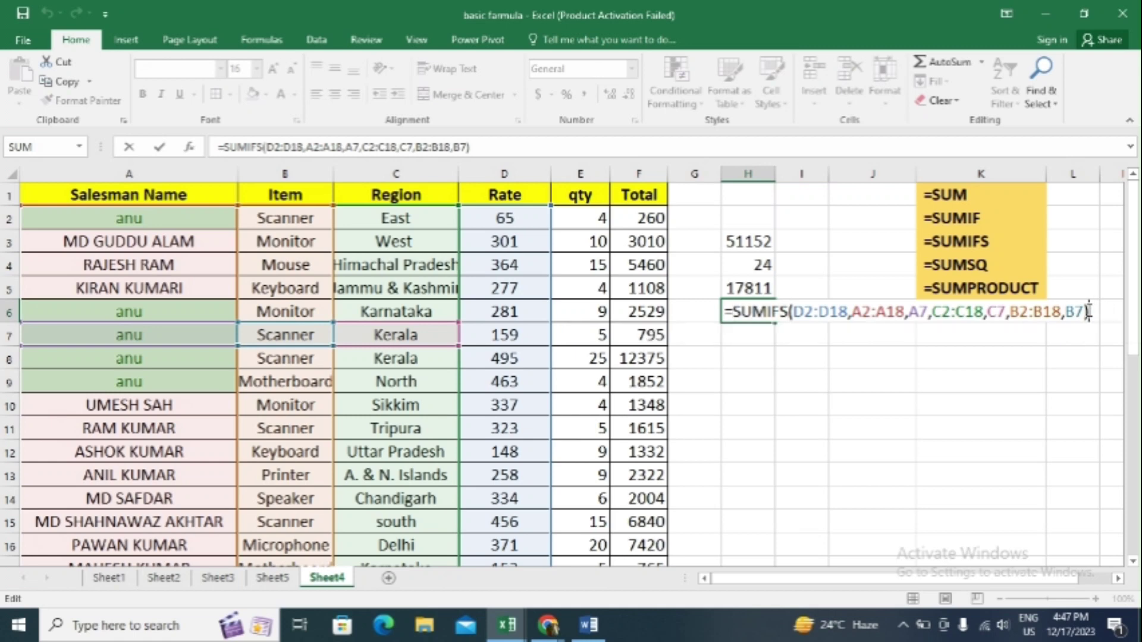
pyautogui.click(753, 385)
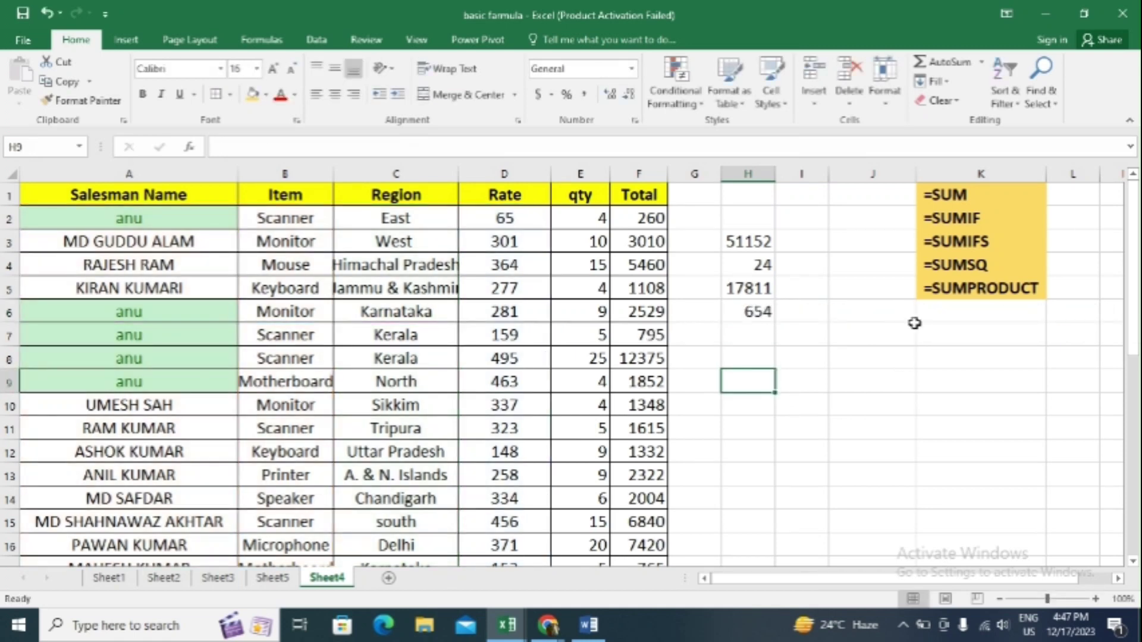
# Step: Enter the sample numbers 3 and 4 in H8:H9, and 2 and 3 in I8:I9
pyautogui.click(744, 355)
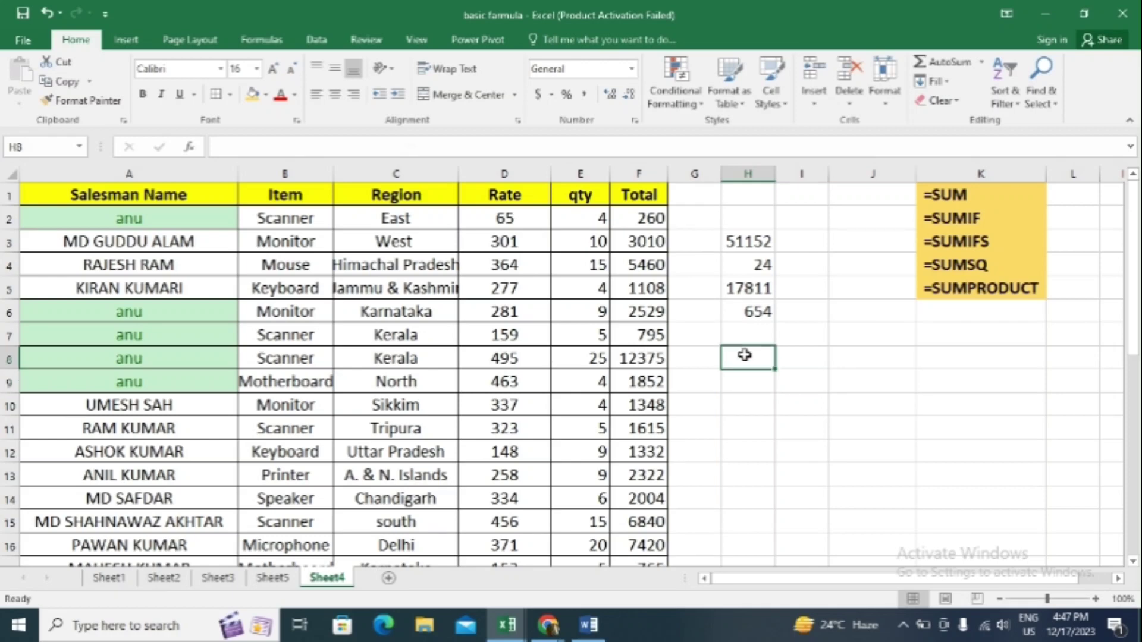
pyautogui.write('3')
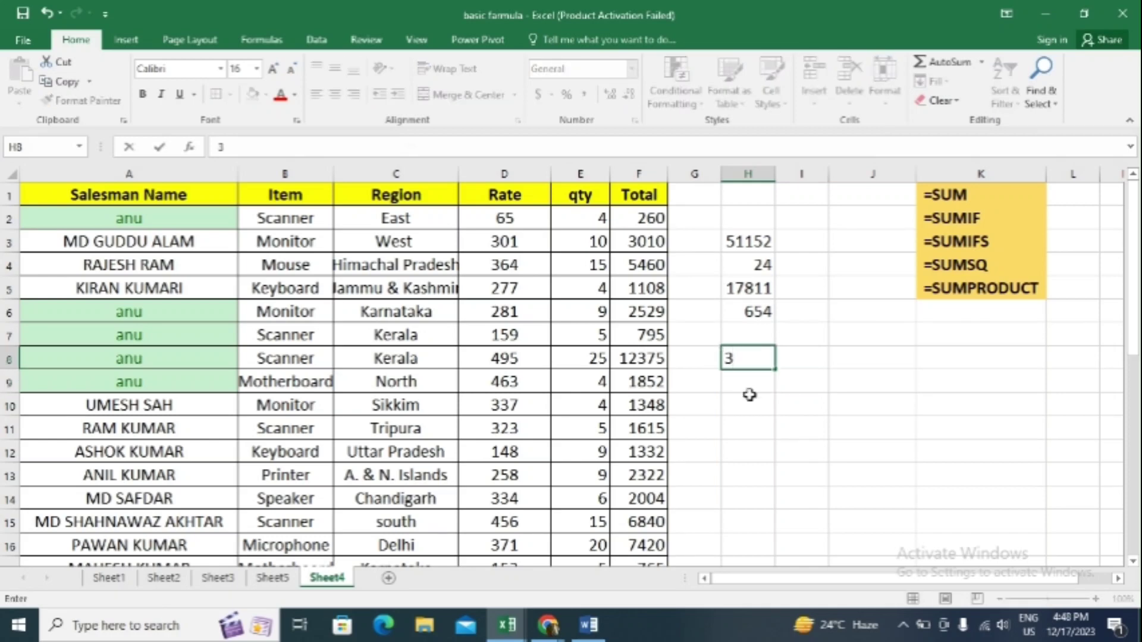
pyautogui.press('Return')
pyautogui.write('4')
pyautogui.press('Tab')
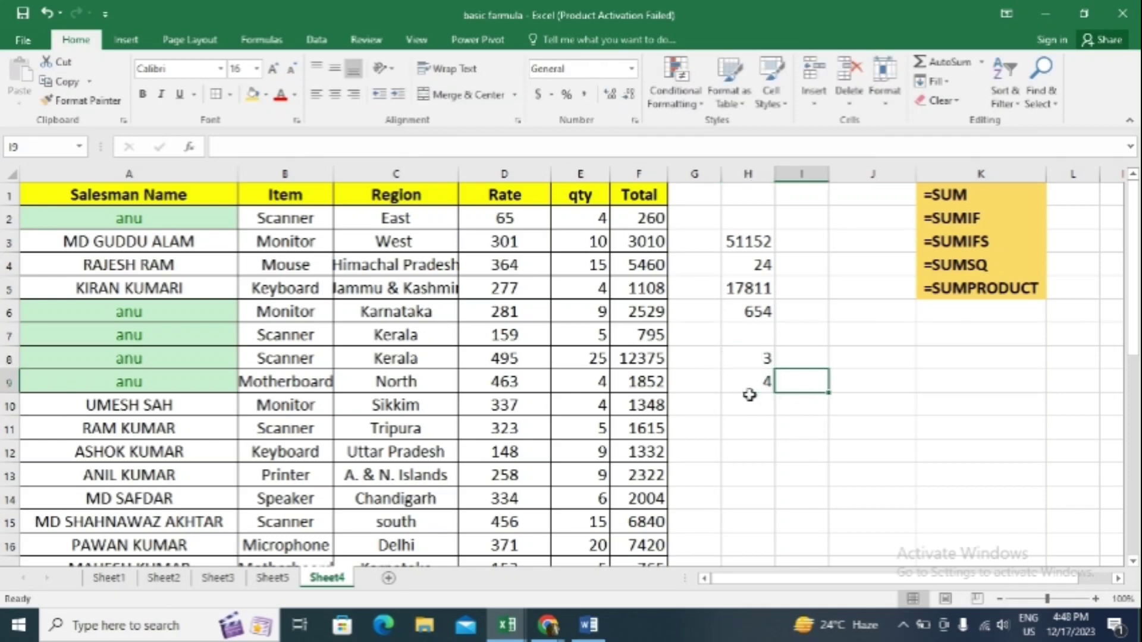
pyautogui.press('Up')
pyautogui.write('2')
pyautogui.press('Return')
pyautogui.write('3')
pyautogui.press('Return')
# Step: Enter a SUMSQ formula in I10 over the ranges H8:H9 and I8:I9, and check its result
pyautogui.write('=s')
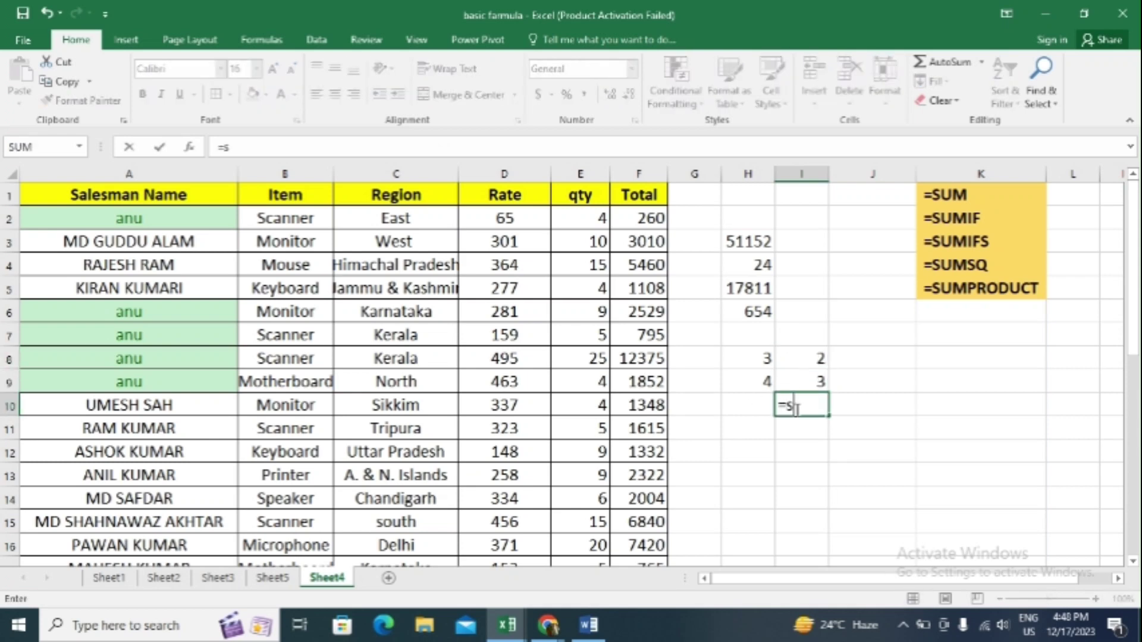
pyautogui.write('um')
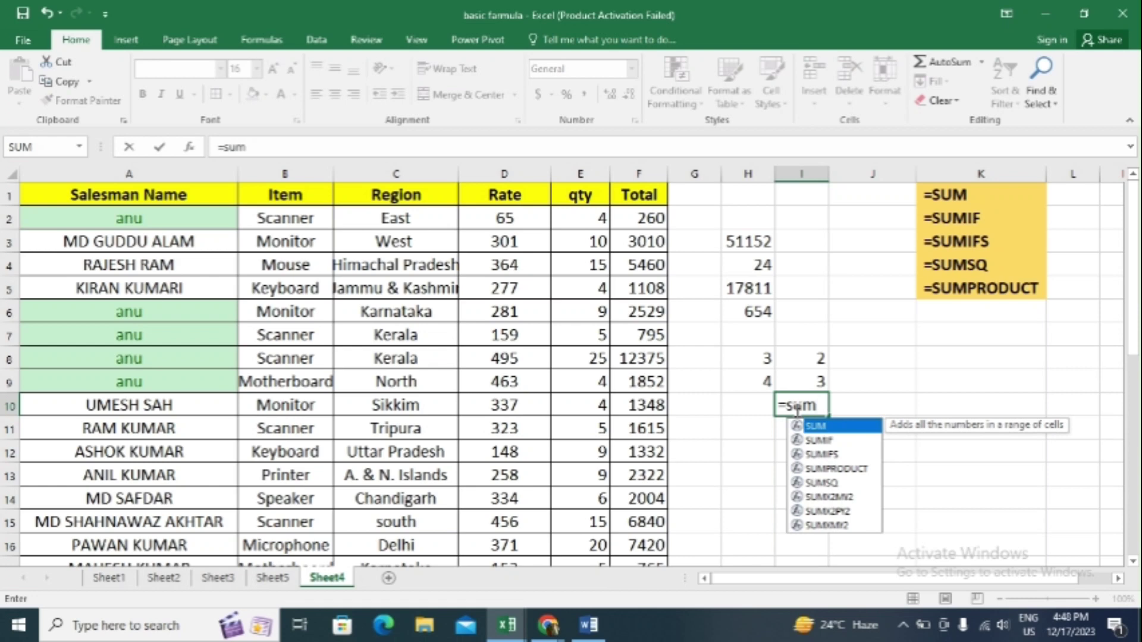
pyautogui.doubleClick(830, 483)
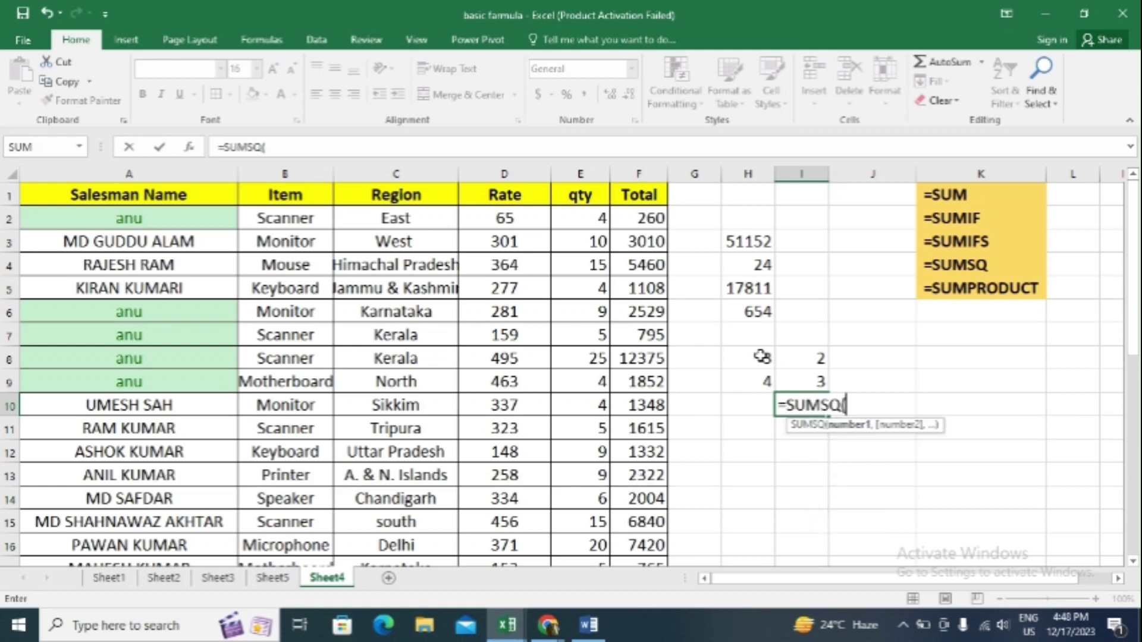
pyautogui.moveTo(761, 356); pyautogui.dragTo(804, 384)
pyautogui.write(',')
pyautogui.hotkey('ctrl', 'Return')
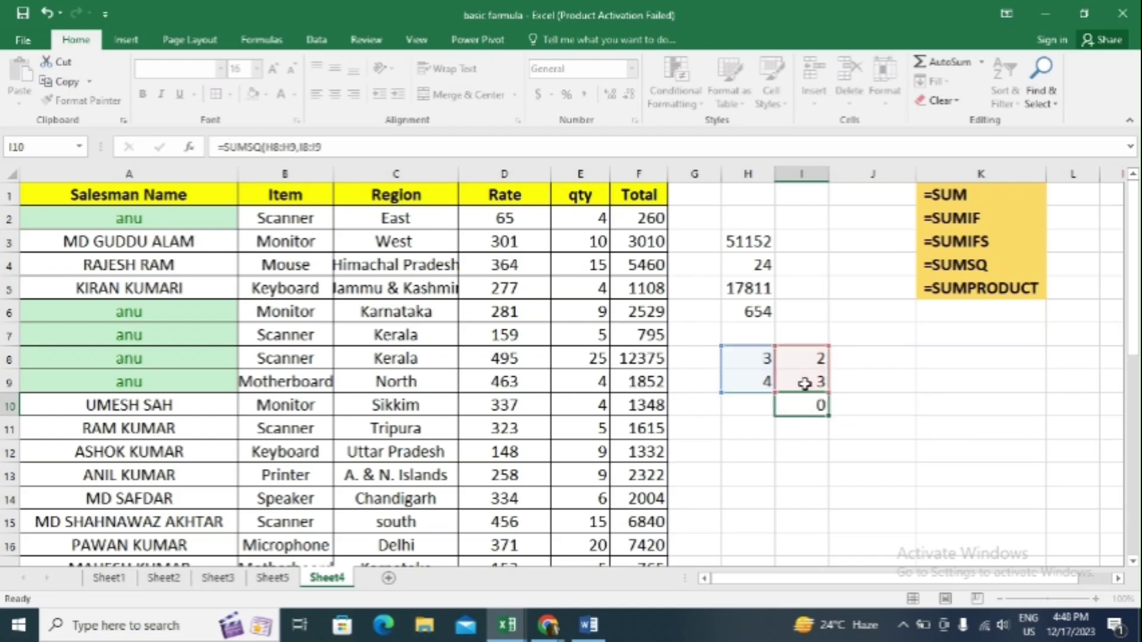
pyautogui.click(813, 403)
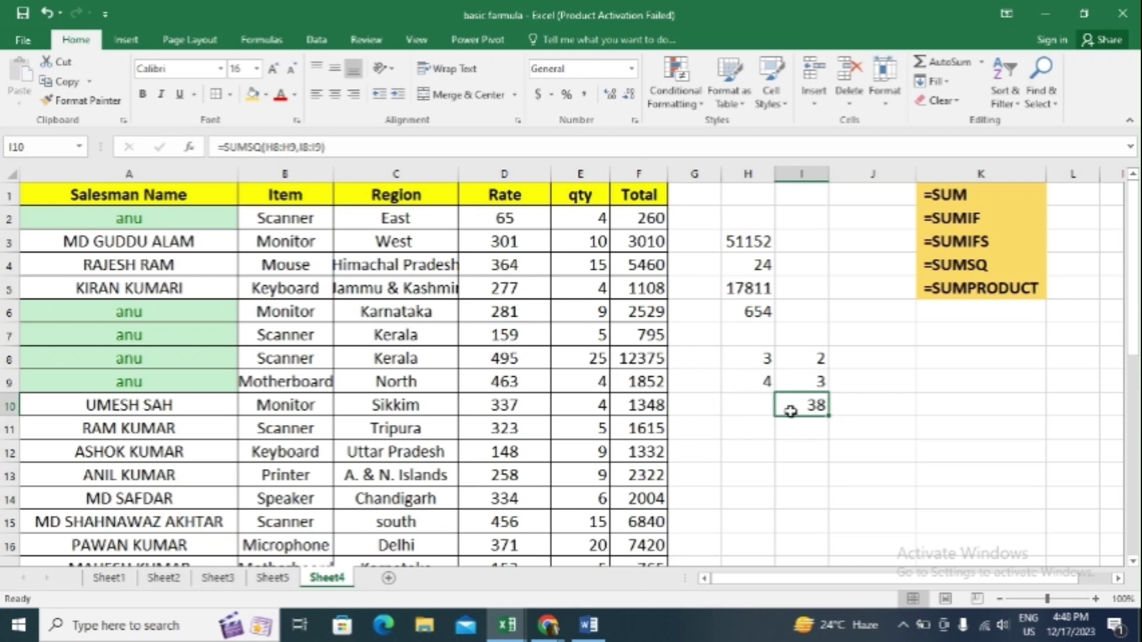
pyautogui.click(822, 426)
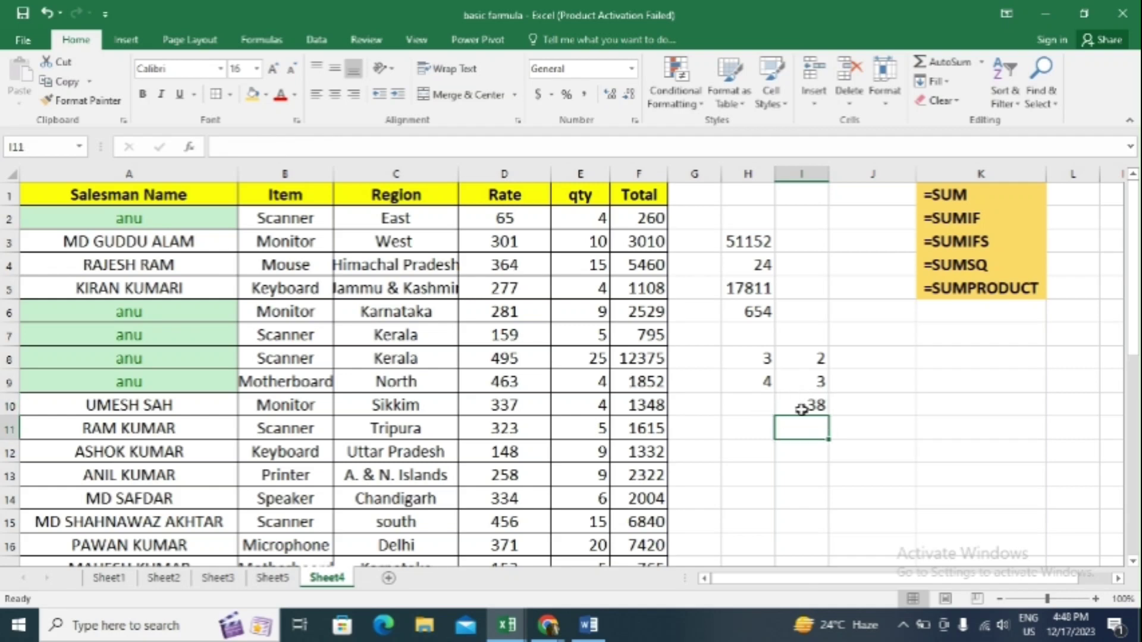
pyautogui.click(802, 410)
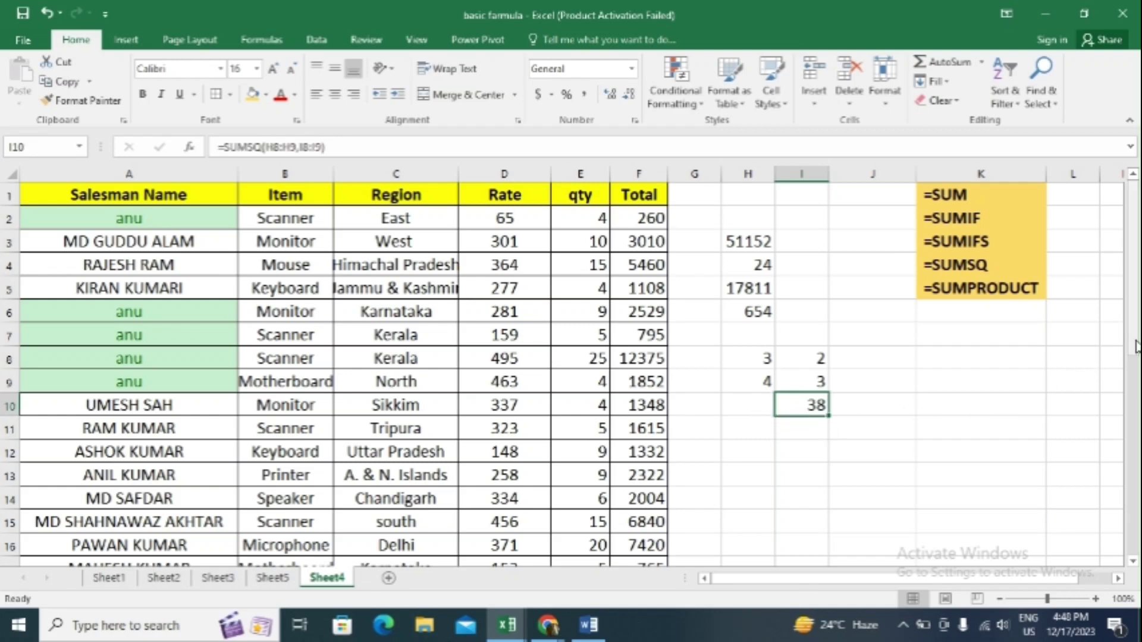
pyautogui.scroll(-3, 1098, 335)
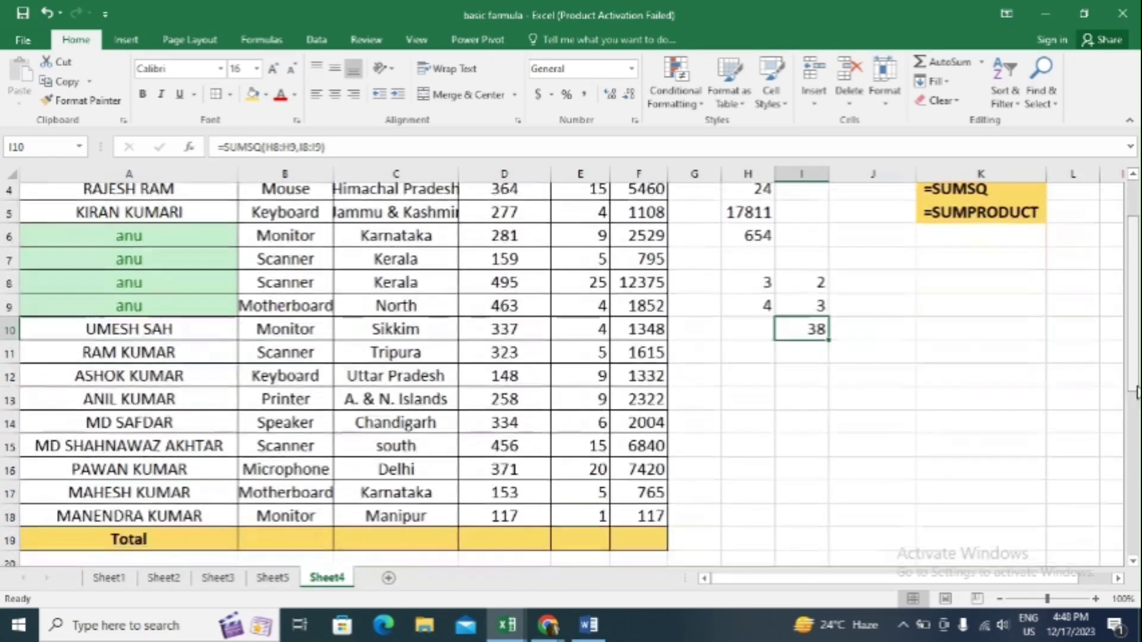
# Step: Sum the Total column into F19 of the Total row with an AutoSum formula
pyautogui.scroll(1, 782, 426)
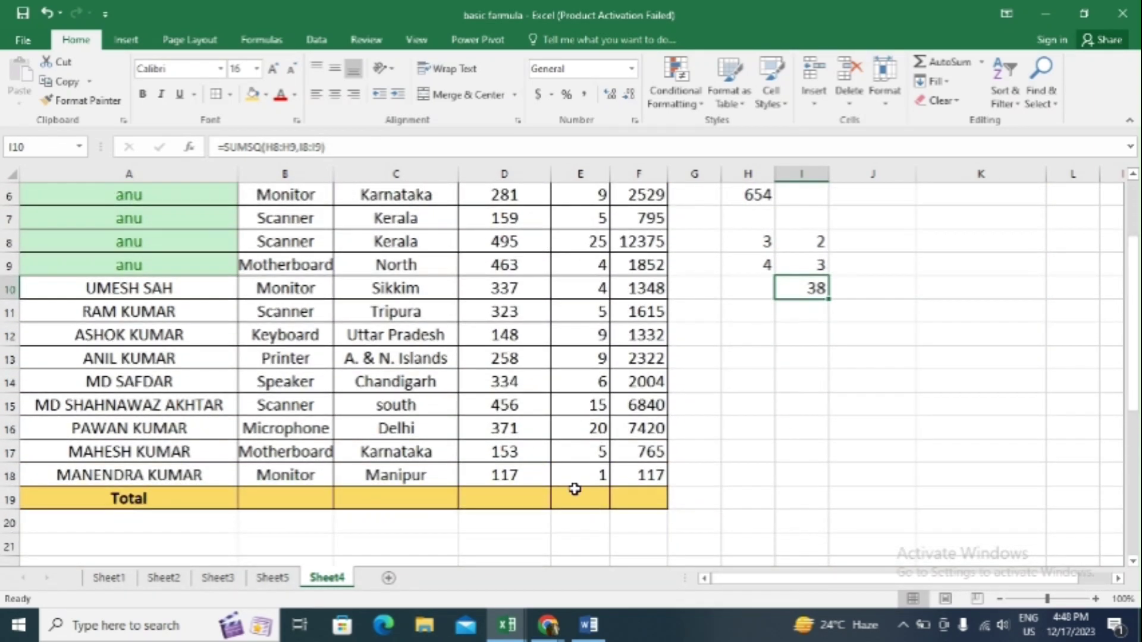
pyautogui.click(644, 498)
pyautogui.write('=')
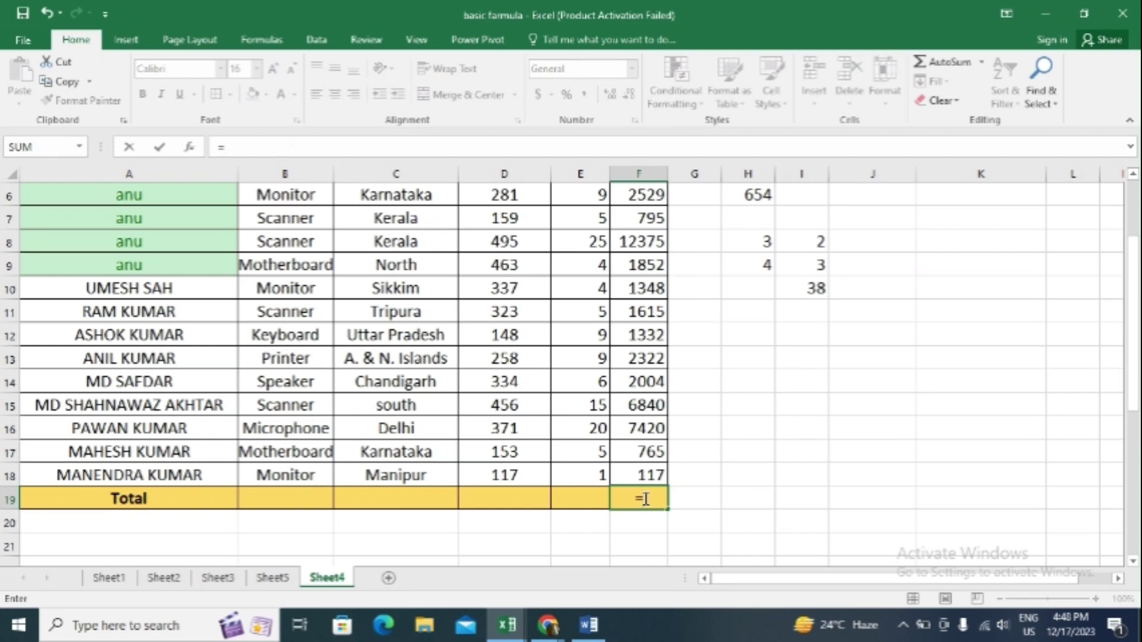
pyautogui.press('BackSpace')
pyautogui.press('Escape')
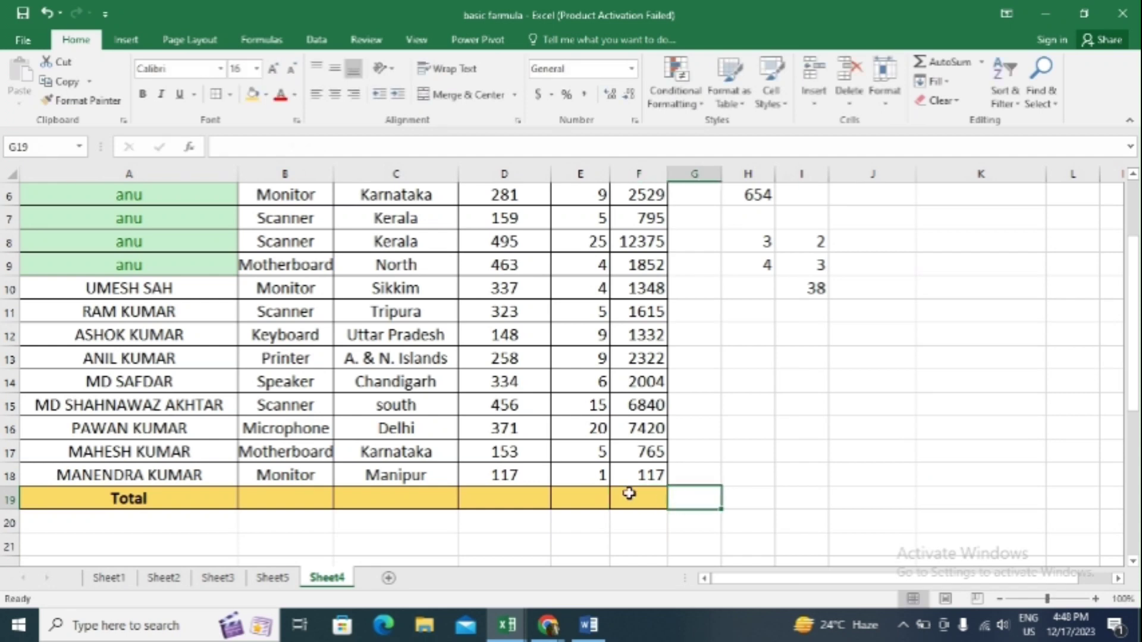
pyautogui.hotkey('alt', '=')
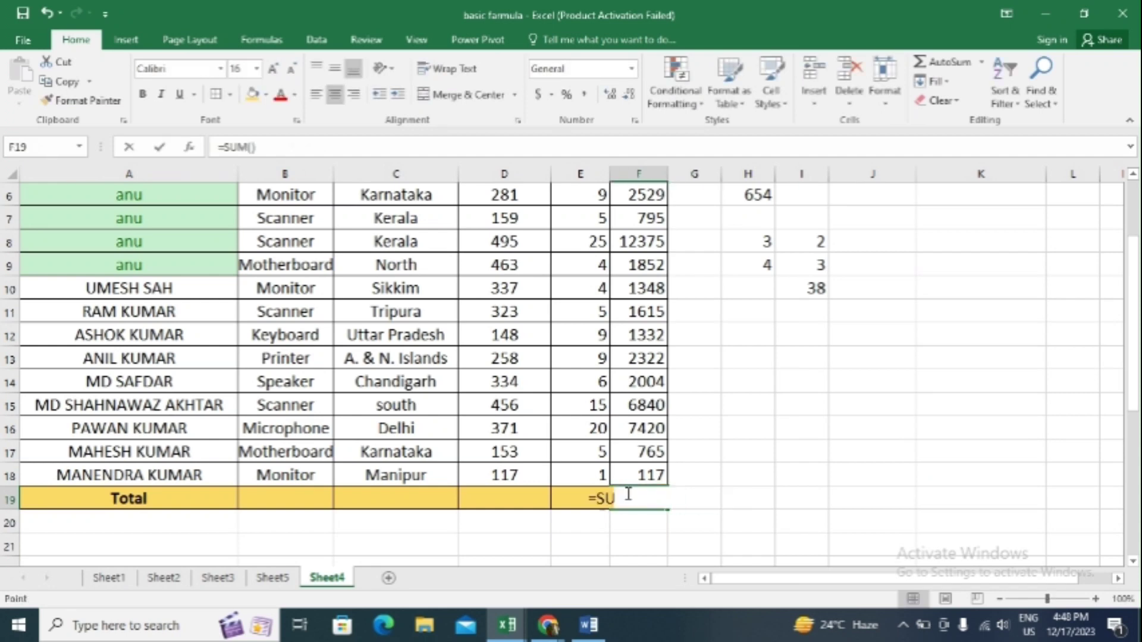
pyautogui.press('Return')
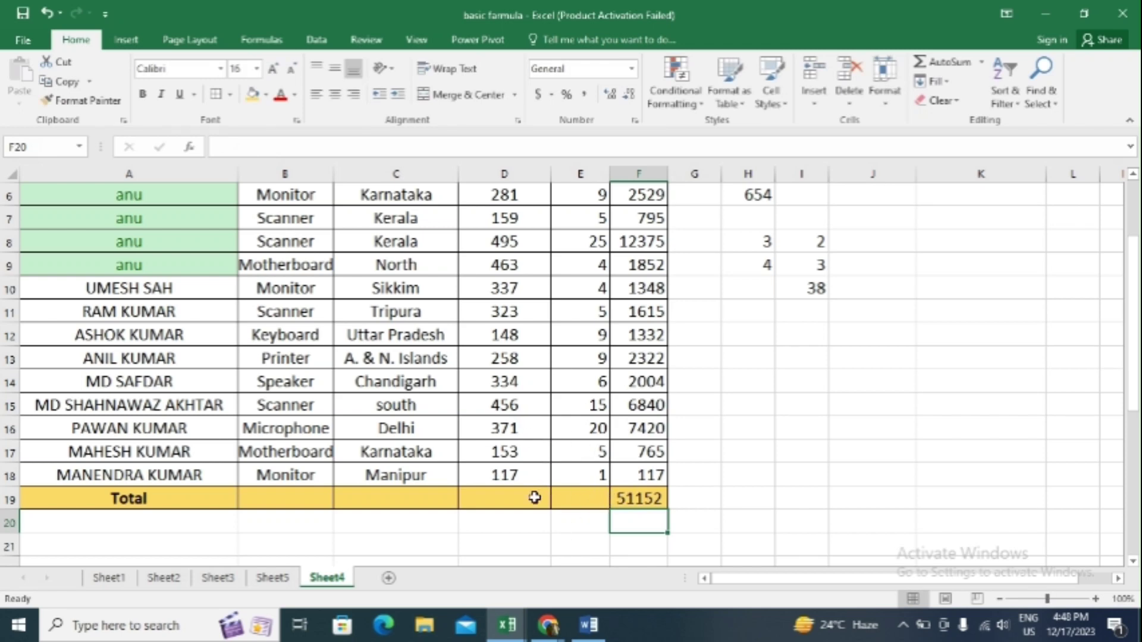
# Step: Enter a SUMPRODUCT formula in D20 that multiplies the rates in D2:D18 by the quantities in E2:E18
pyautogui.click(508, 520)
pyautogui.write('=')
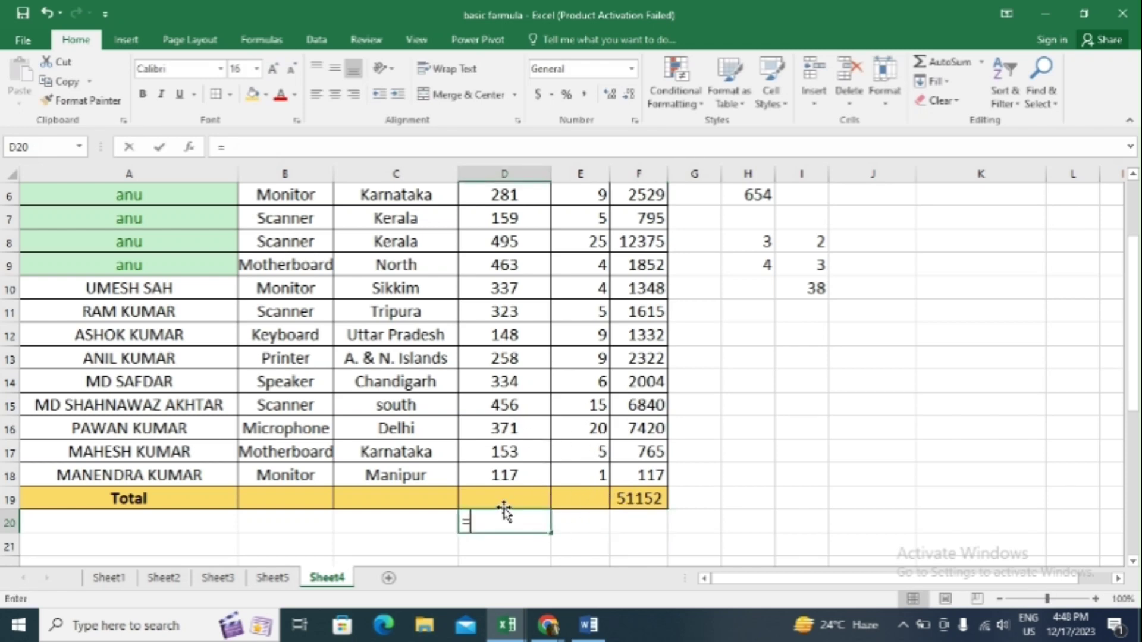
pyautogui.write('sump')
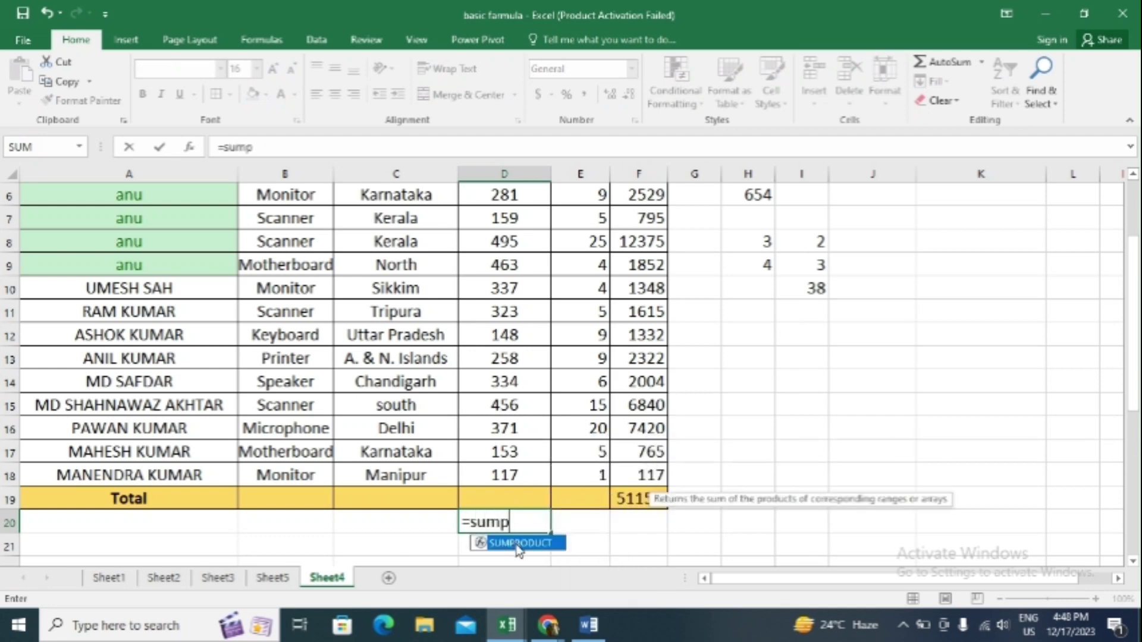
pyautogui.doubleClick(519, 543)
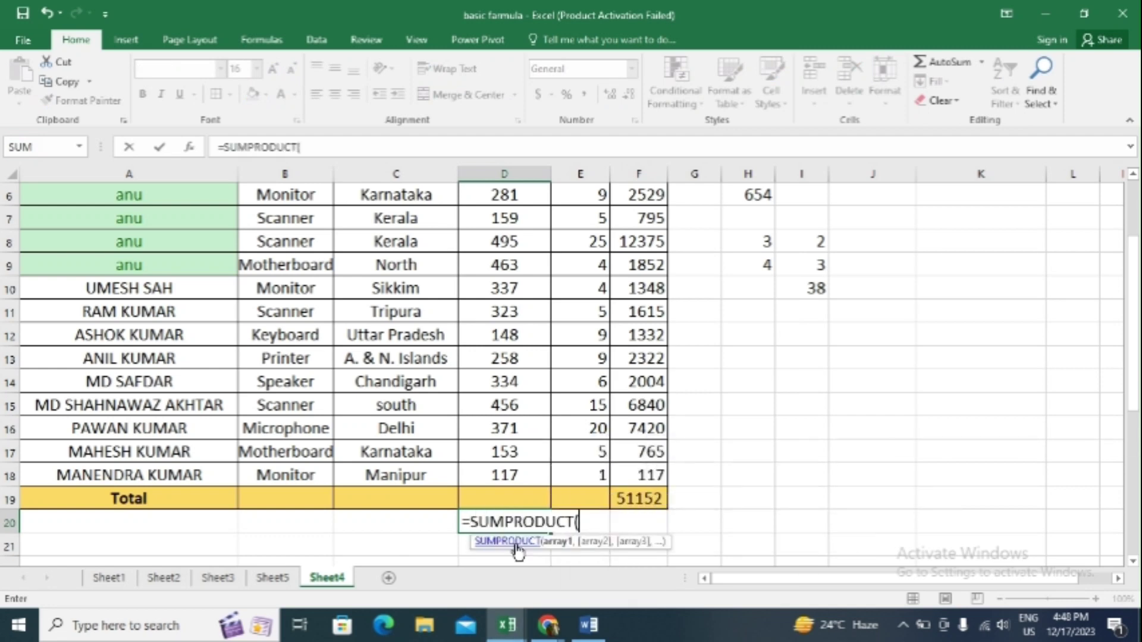
pyautogui.click(504, 474)
pyautogui.hotkey('ctrl', 'shift', 'Up')
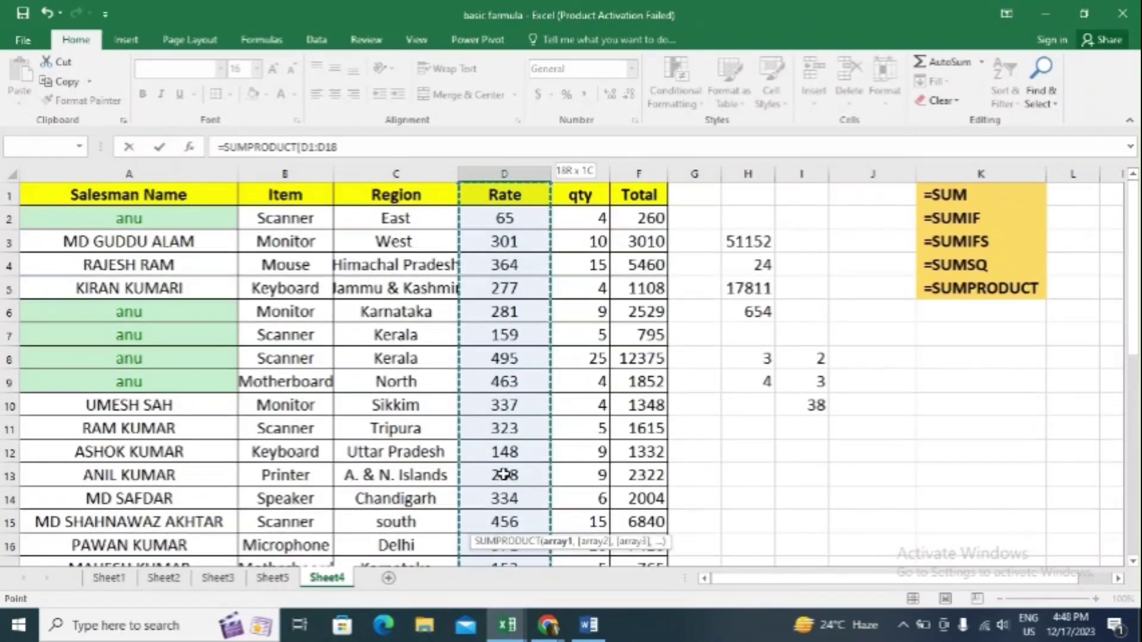
pyautogui.hotkey('shift', 'Down')
pyautogui.write(',')
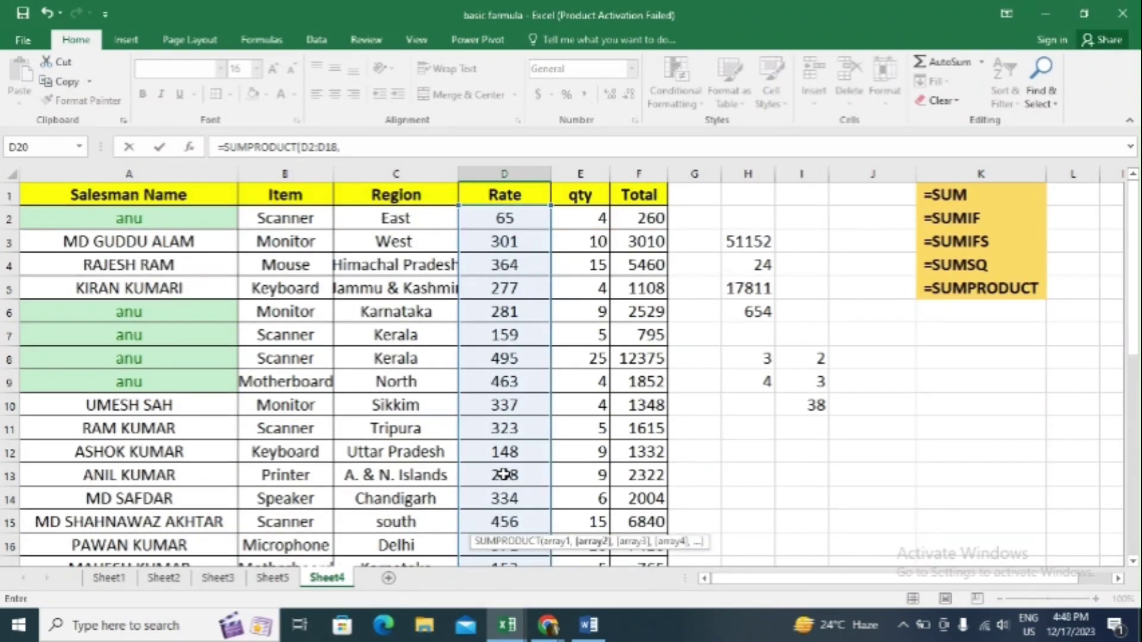
pyautogui.click(578, 224)
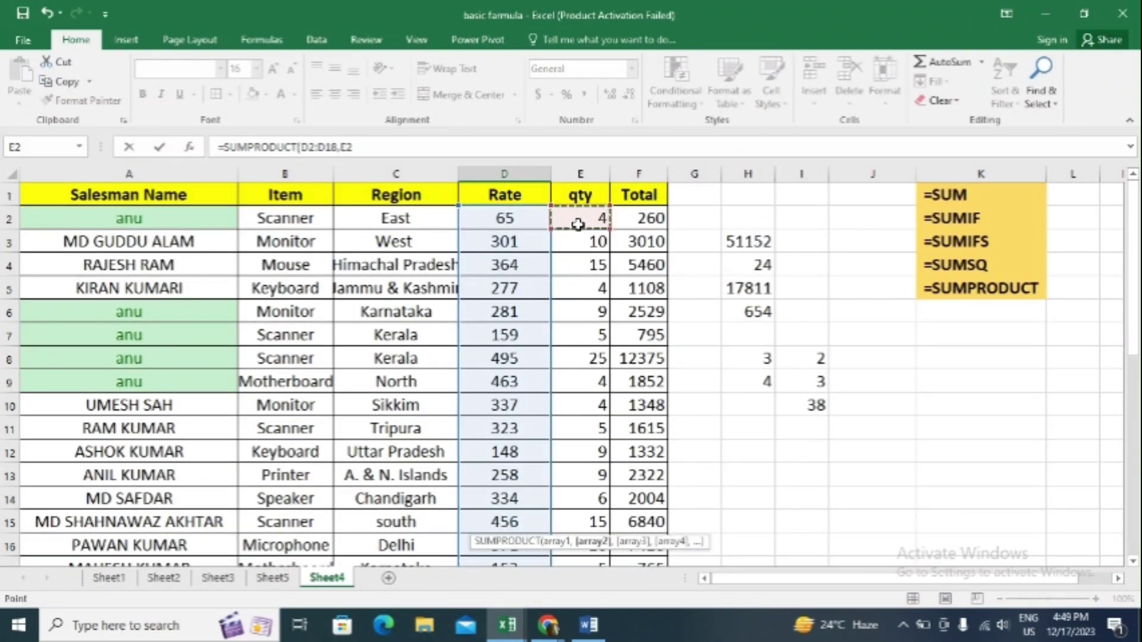
pyautogui.hotkey('ctrl', 'shift', 'Down')
pyautogui.press('Return')
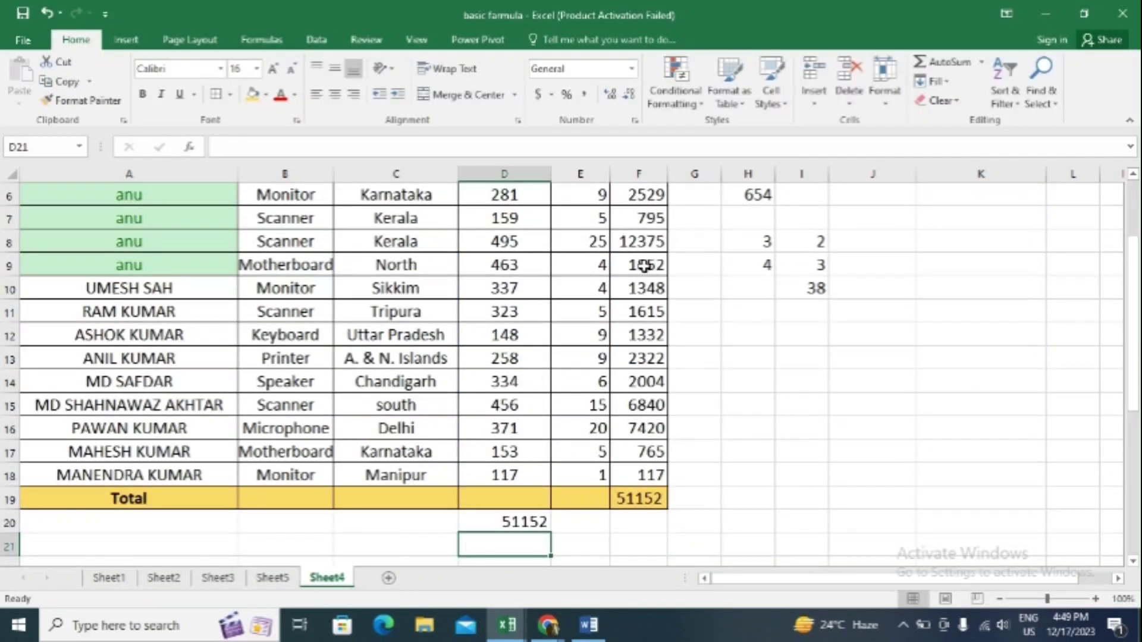
# Step: Open the SUMPRODUCT formula in D20 to review its two highlighted ranges, leaving it unedited
pyautogui.click(499, 527)
pyautogui.doubleClick(500, 528)
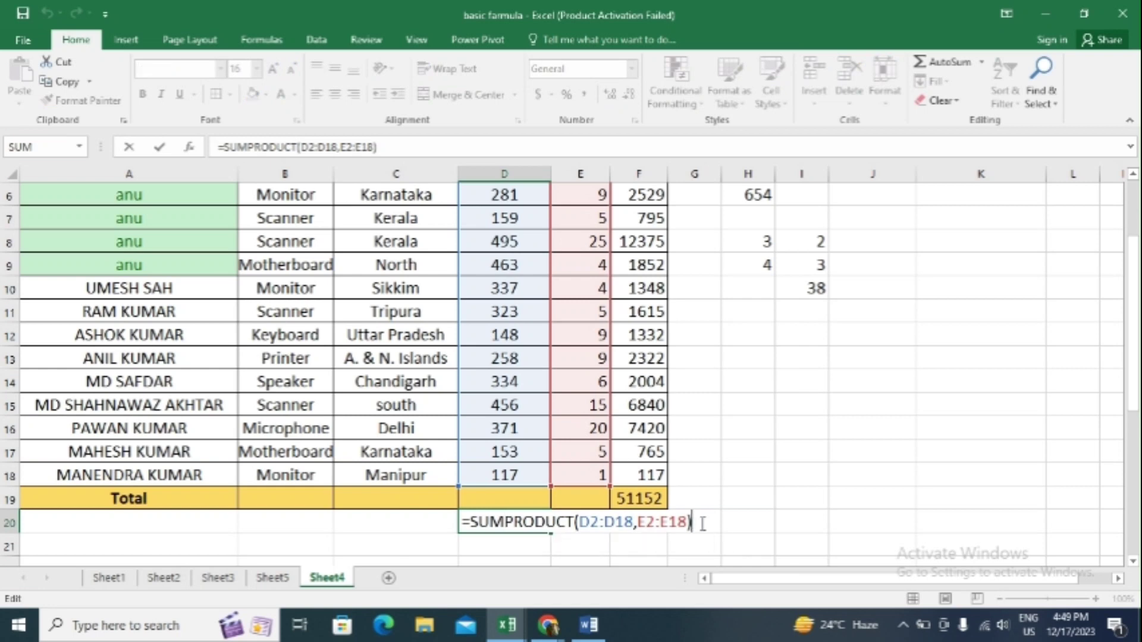
pyautogui.click(354, 542)
# Step: On Sheet5, enter a SUMX2MY2 formula in D4 using A4 as array x and B4 as array y
pyautogui.click(273, 578)
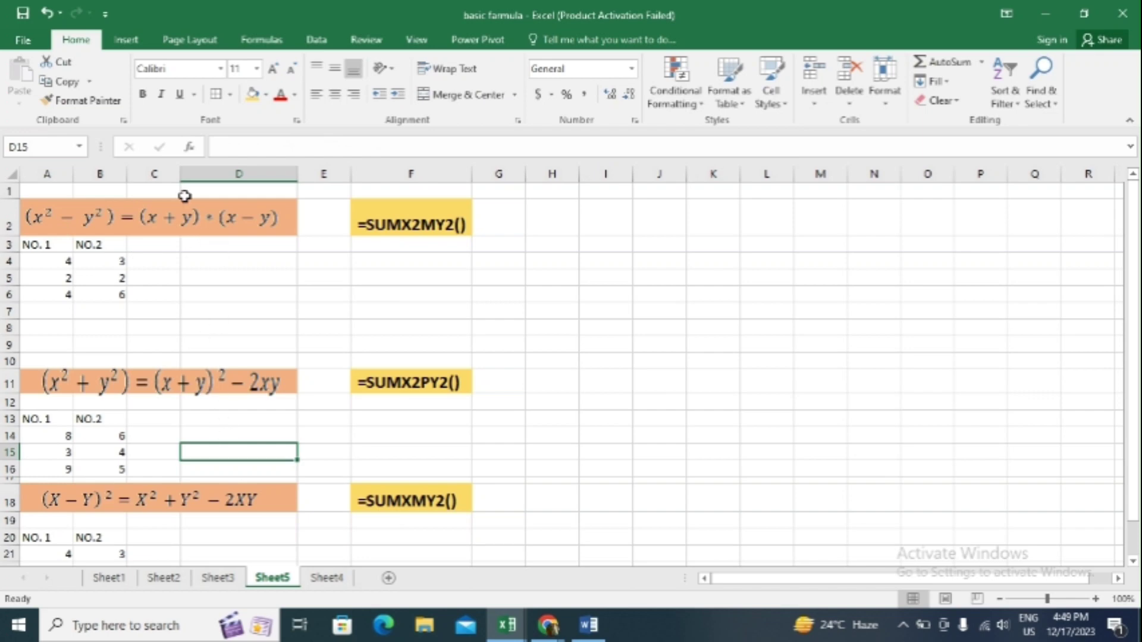
pyautogui.click(226, 260)
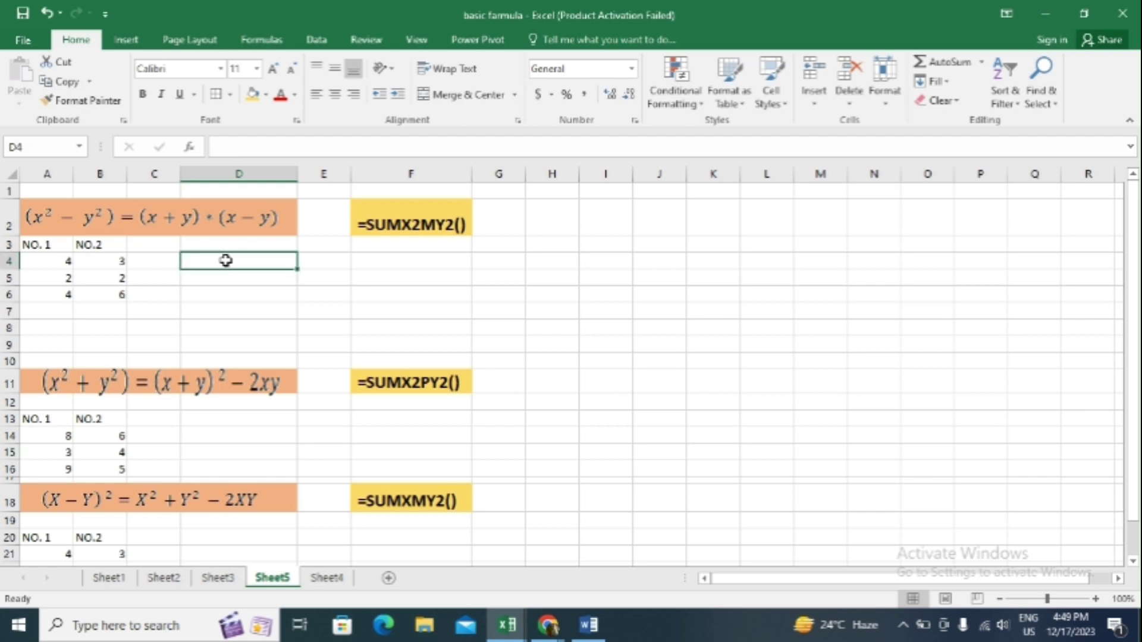
pyautogui.write('=')
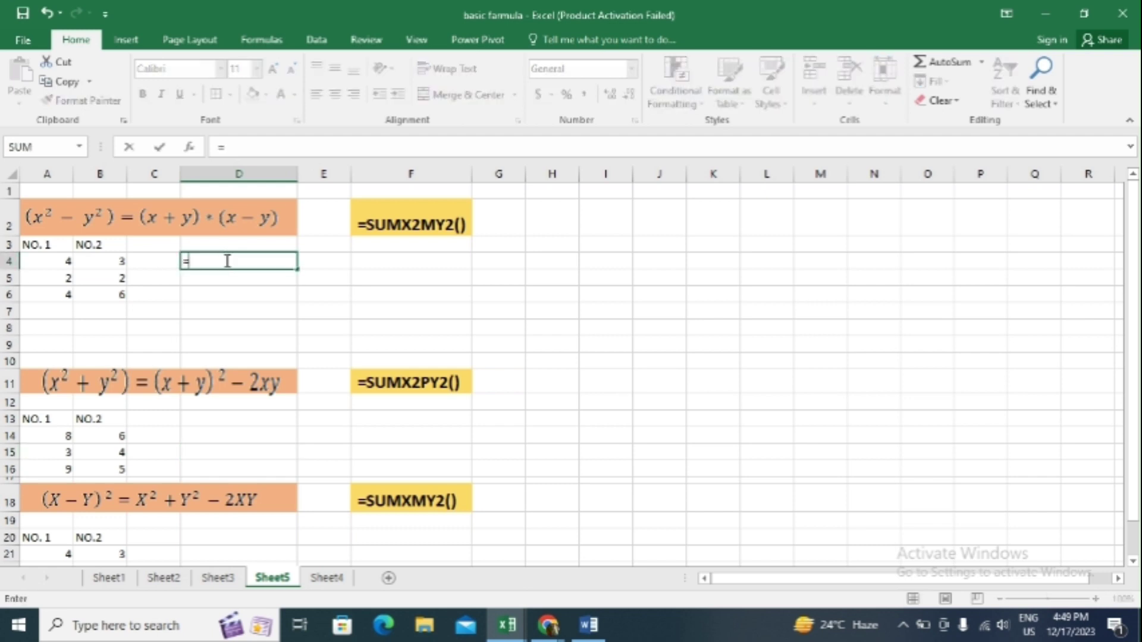
pyautogui.write('sum')
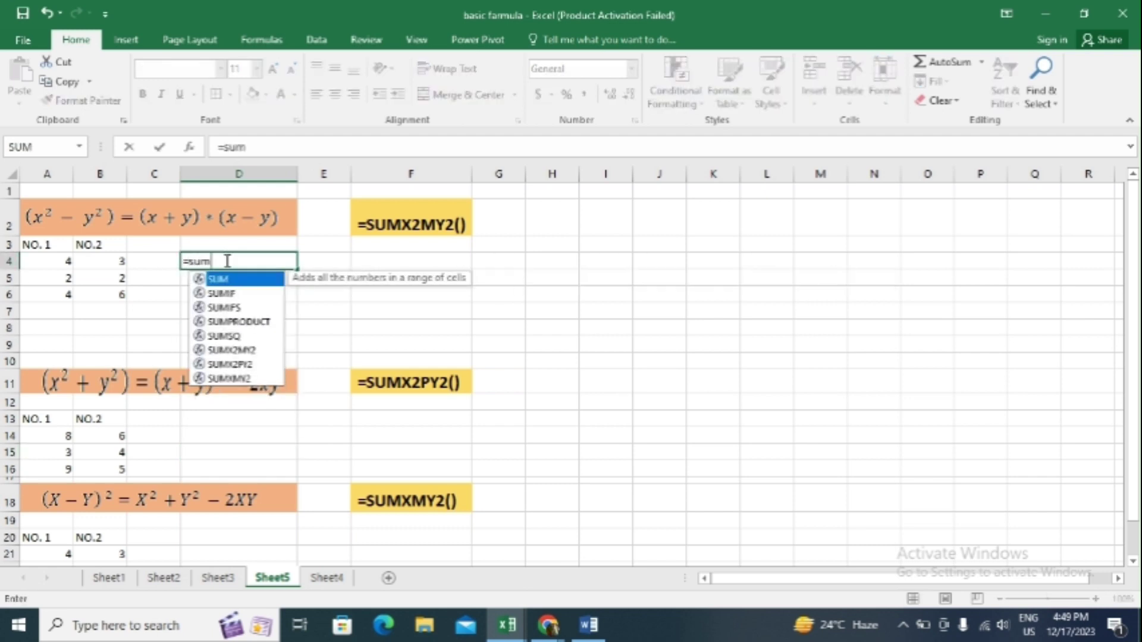
pyautogui.doubleClick(231, 351)
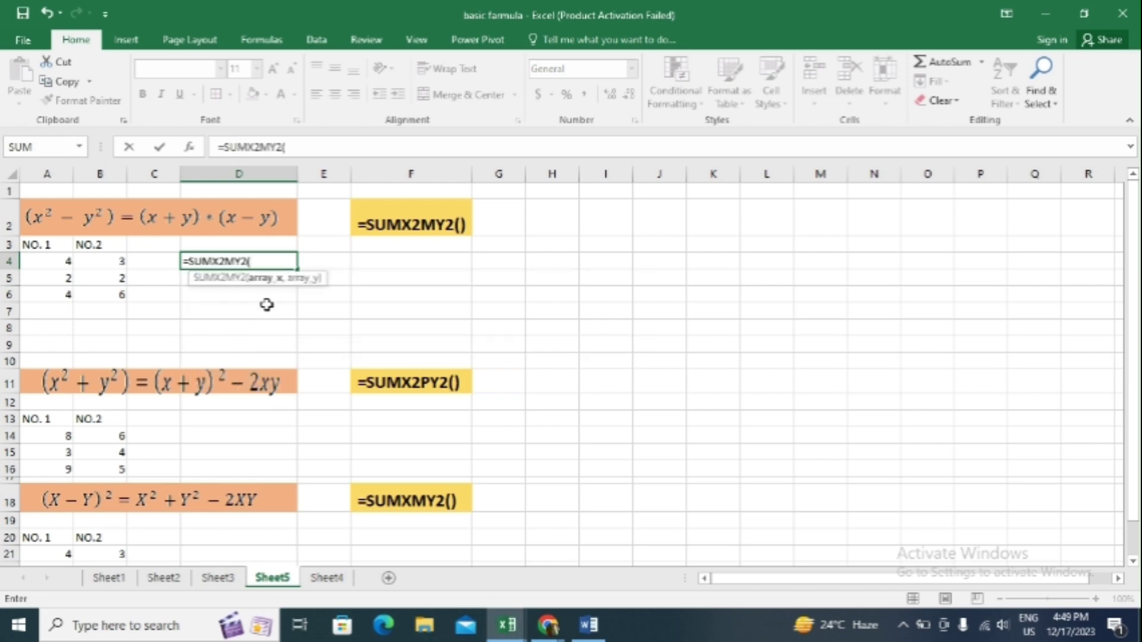
pyautogui.click(55, 262)
pyautogui.write(',')
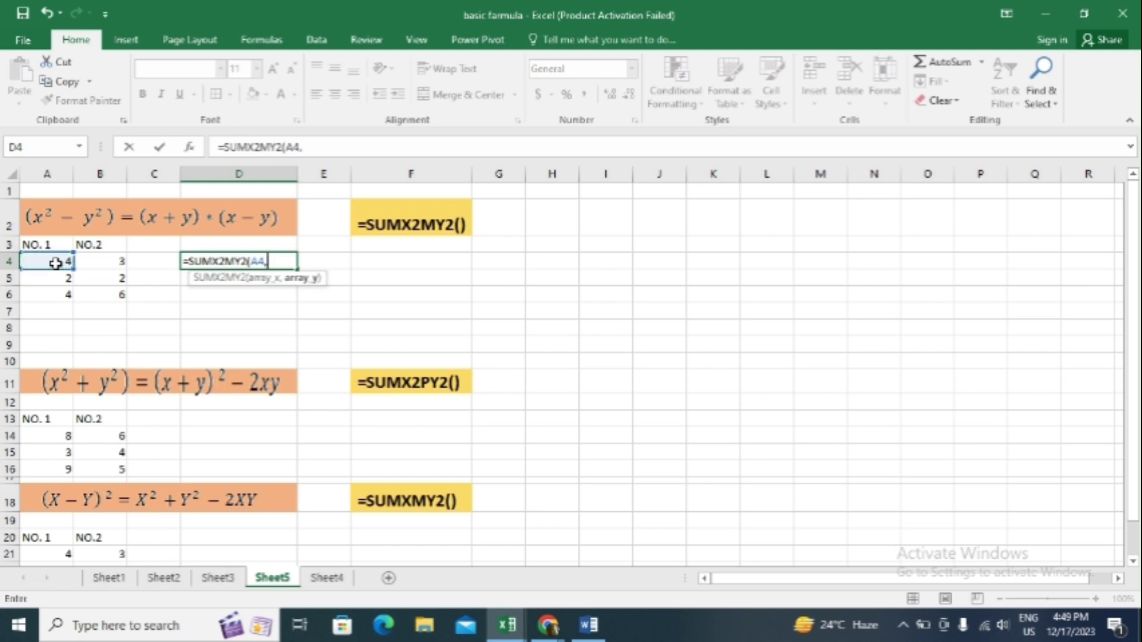
pyautogui.click(96, 261)
pyautogui.press('Return')
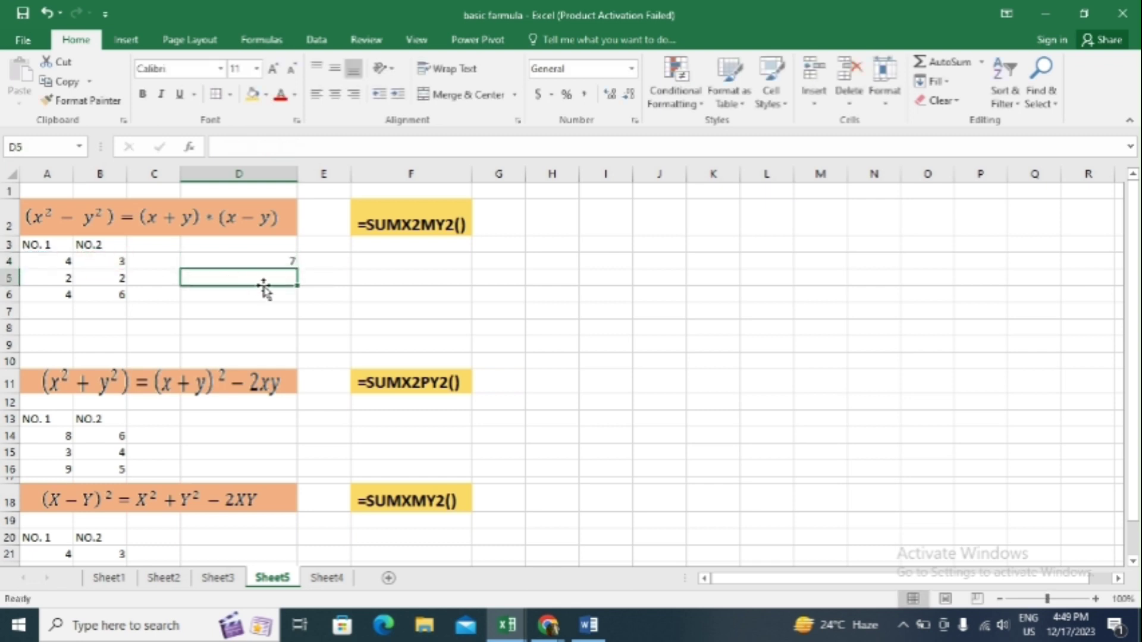
# Step: Open the SUMX2MY2 formula in D4 to review its arguments, leaving it unedited
pyautogui.click(253, 260)
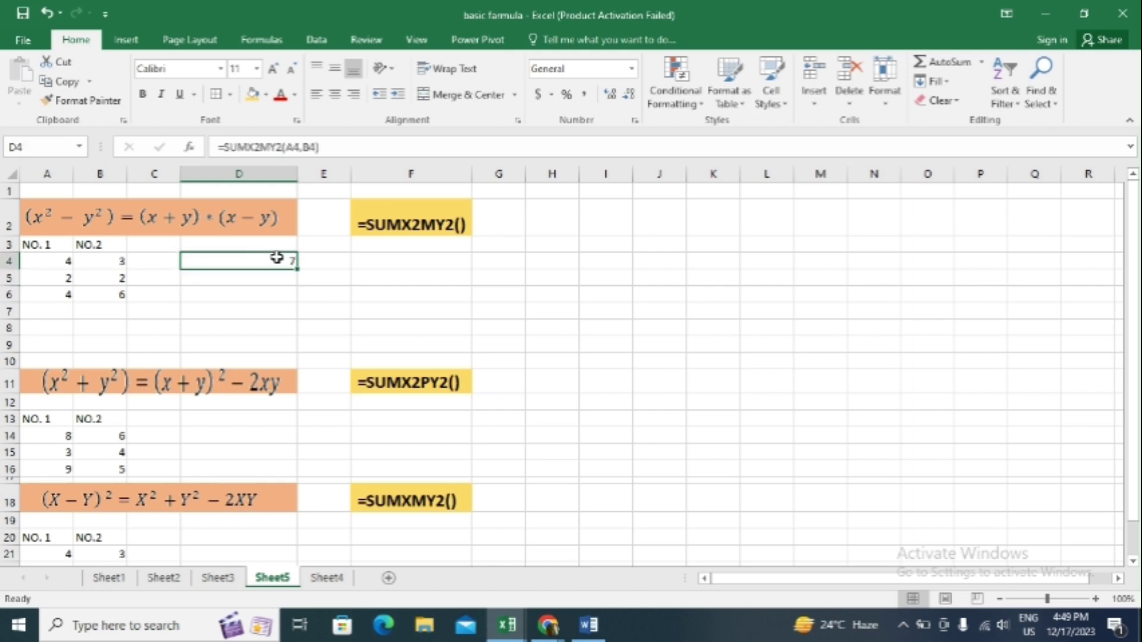
pyautogui.doubleClick(275, 260)
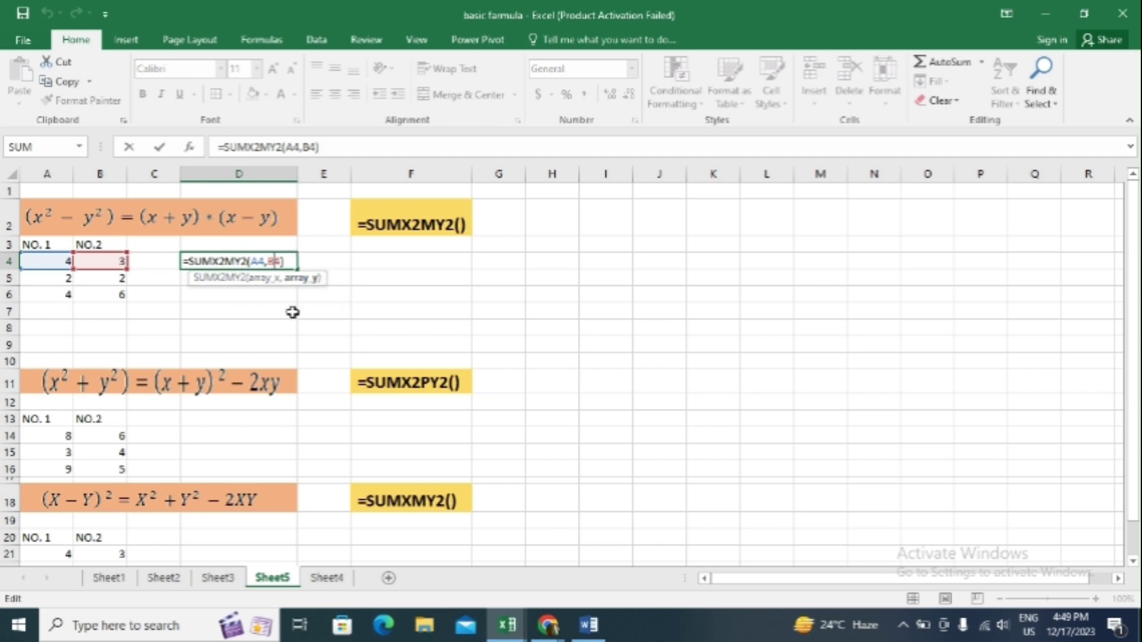
pyautogui.click(272, 314)
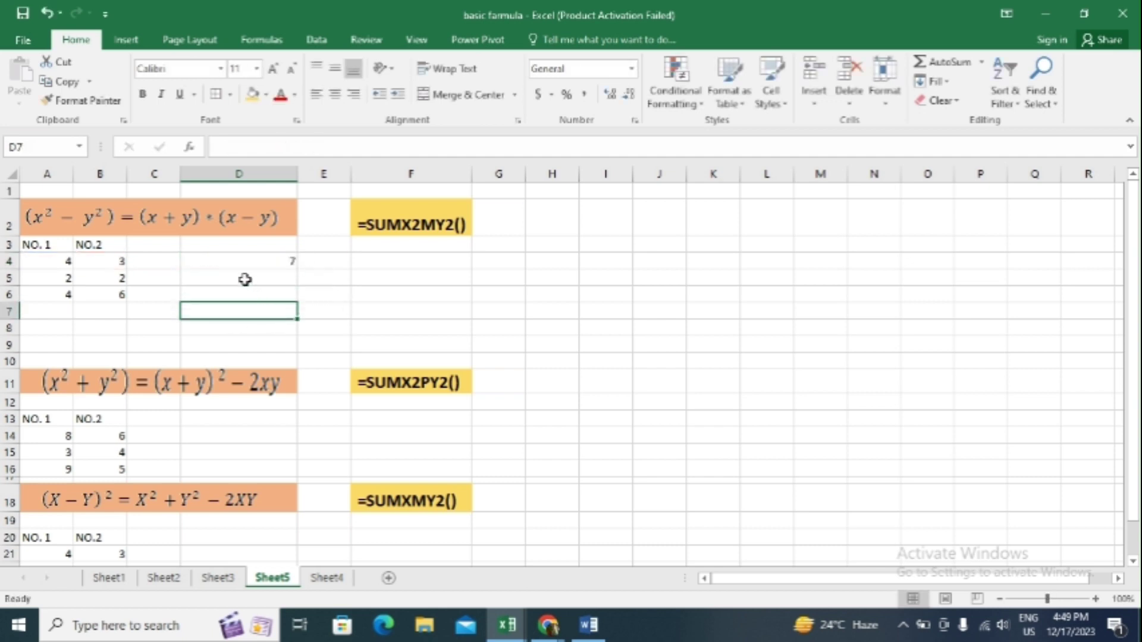
# Step: Enter the manual difference of squares =A4^2-B4^2 in D5 and review its cell references
pyautogui.click(245, 280)
pyautogui.write('=')
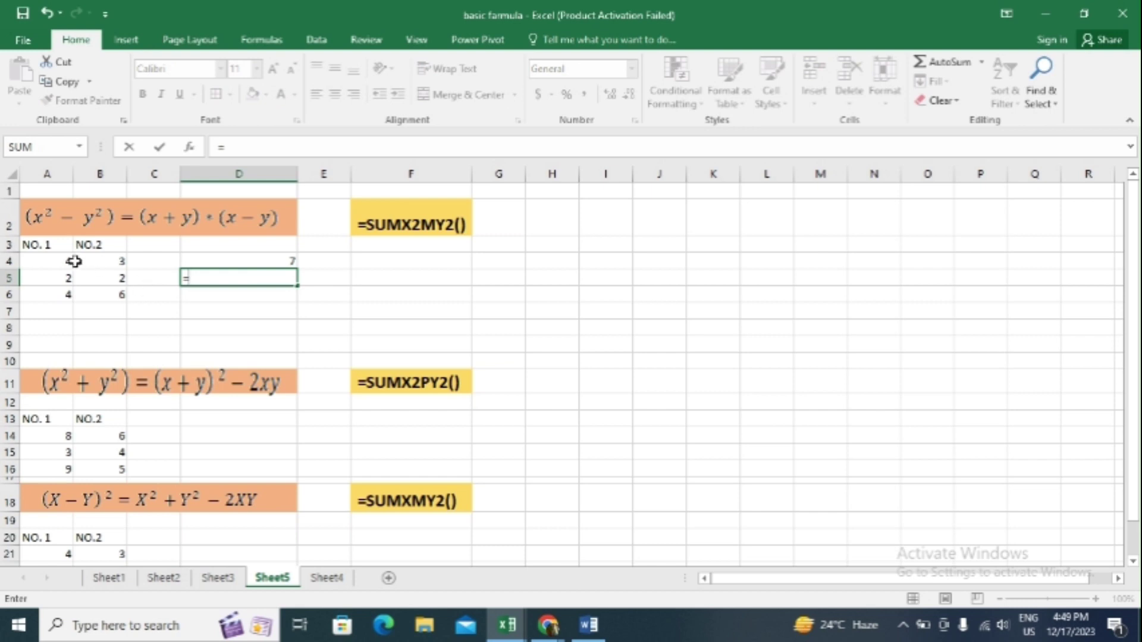
pyautogui.click(68, 261)
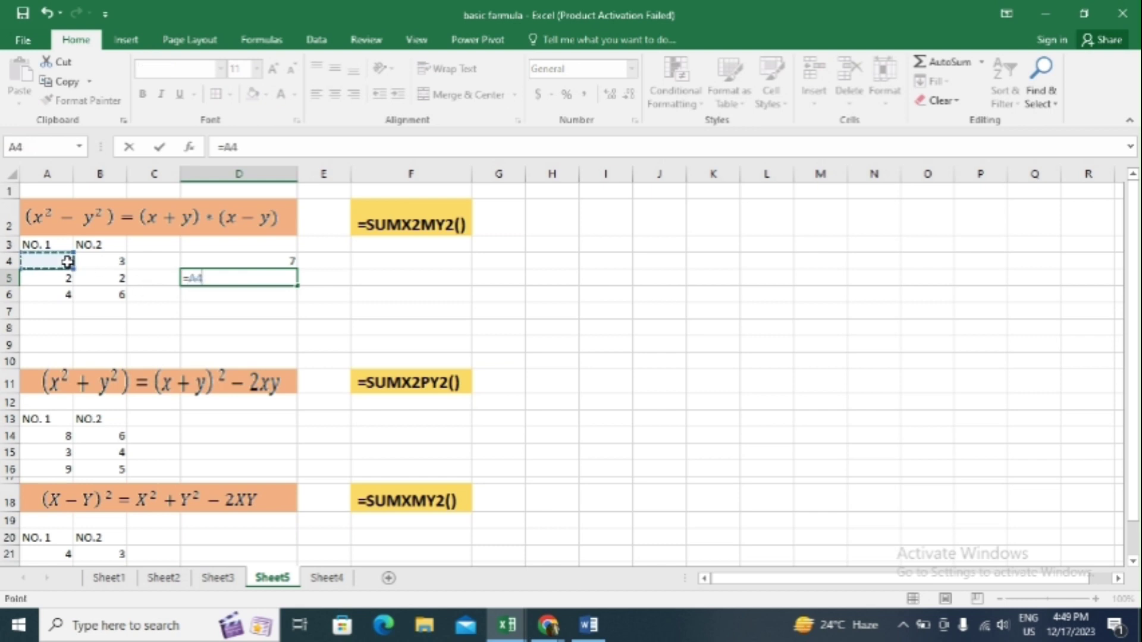
pyautogui.write('^2-')
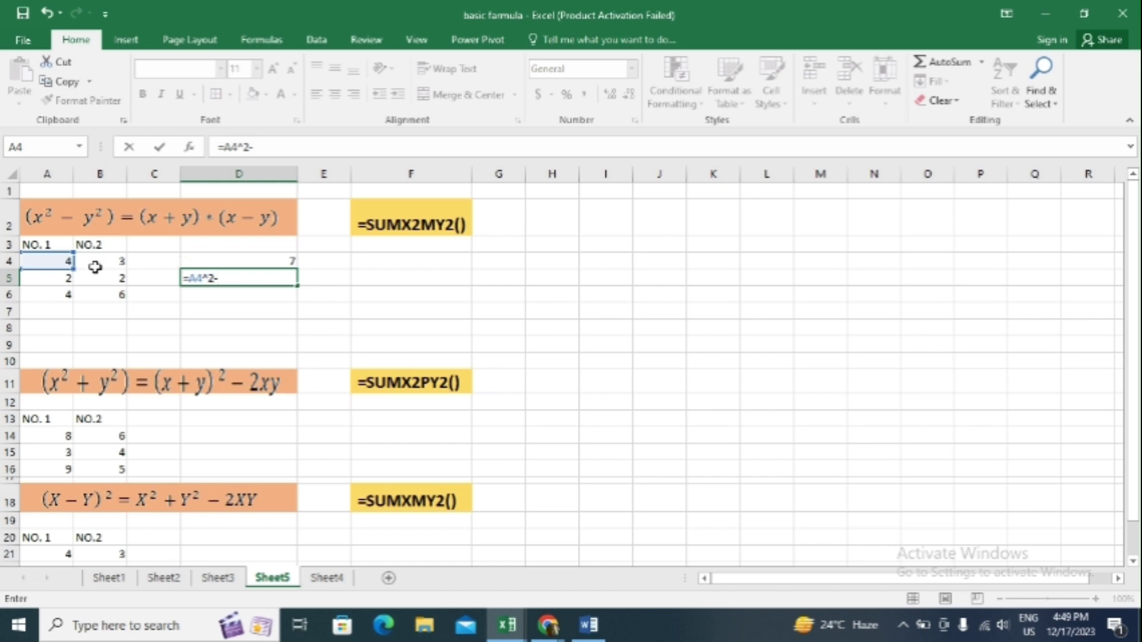
pyautogui.click(95, 267)
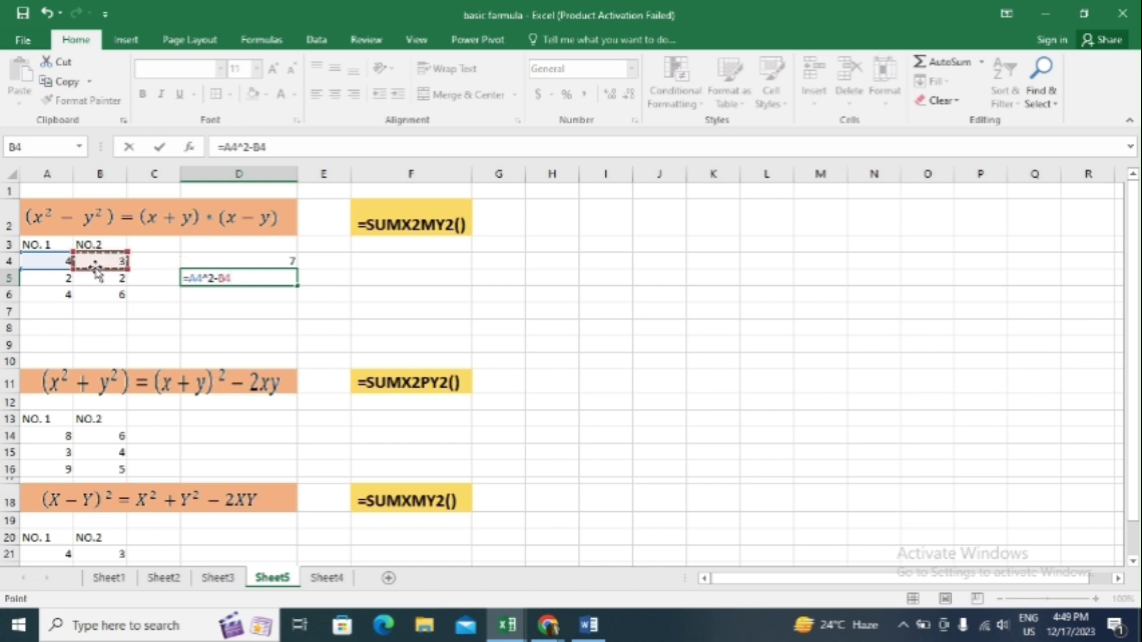
pyautogui.write('^2')
pyautogui.press('Return')
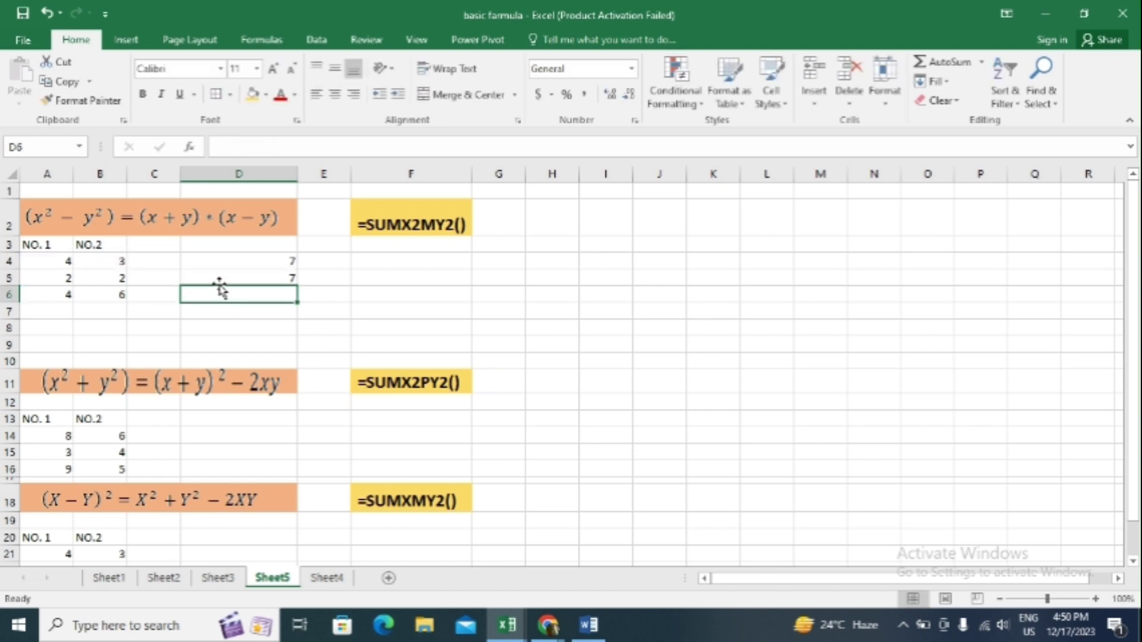
pyautogui.doubleClick(215, 278)
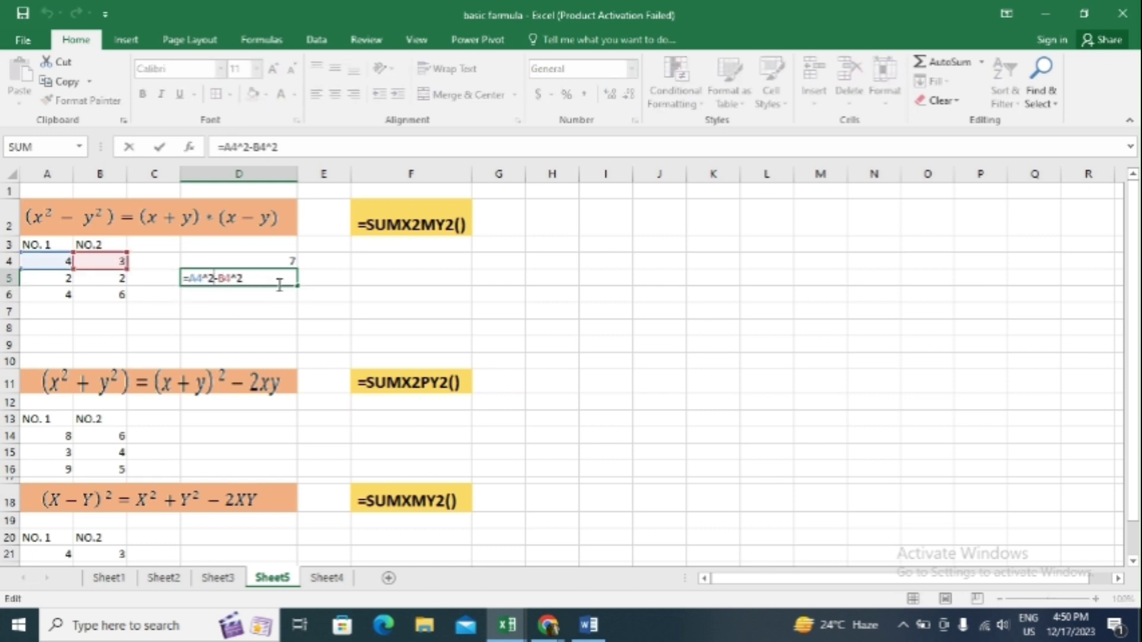
# Step: Enter the factored form =(A4+B4)*(A4-B4) in D6, accepting the suggested closing-parenthesis correction
pyautogui.click(247, 297)
pyautogui.write('=')
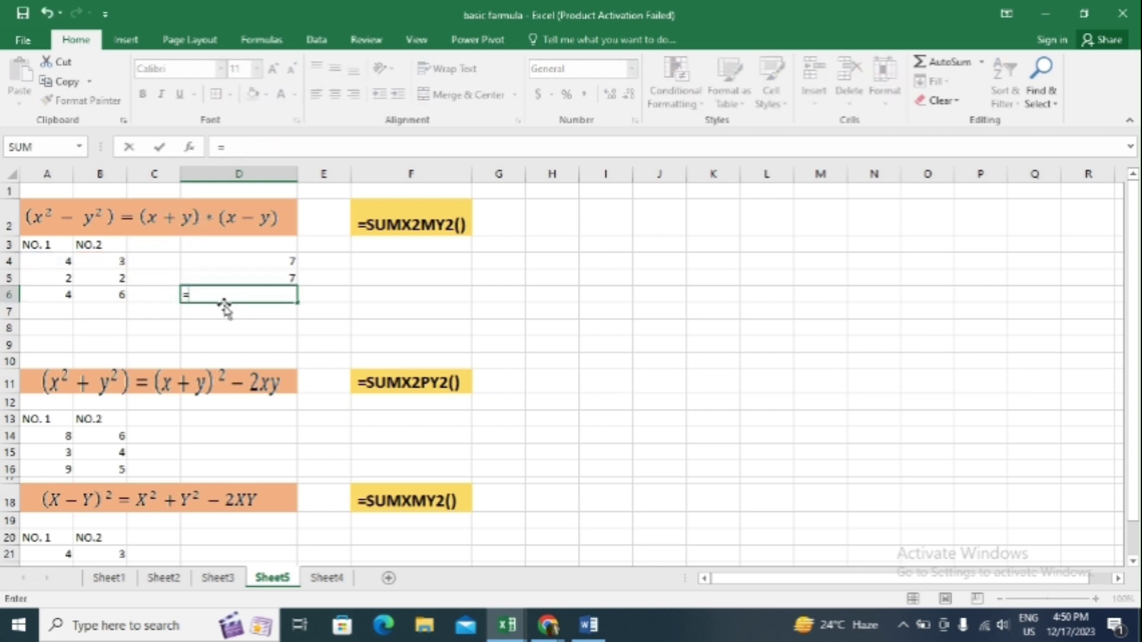
pyautogui.write('(')
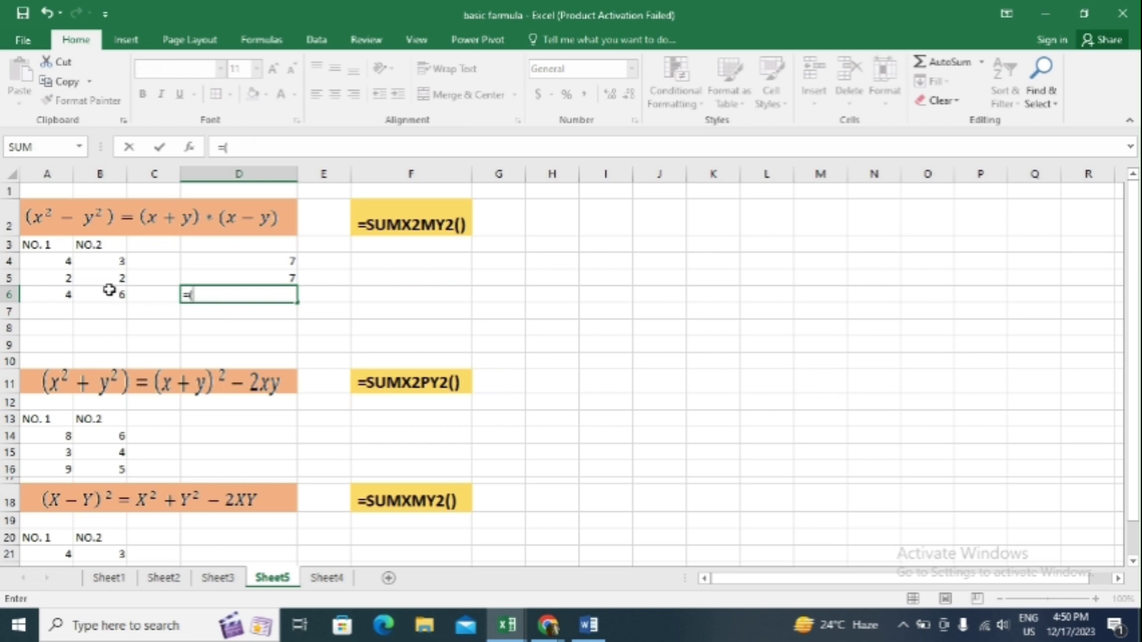
pyautogui.click(63, 260)
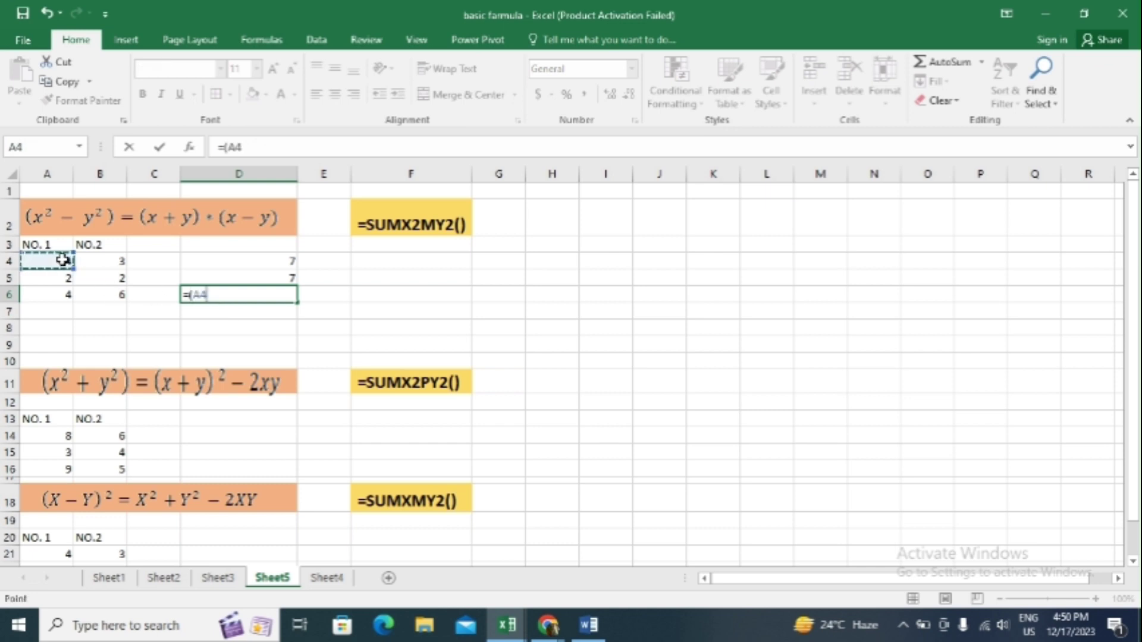
pyautogui.write('+')
pyautogui.click(109, 262)
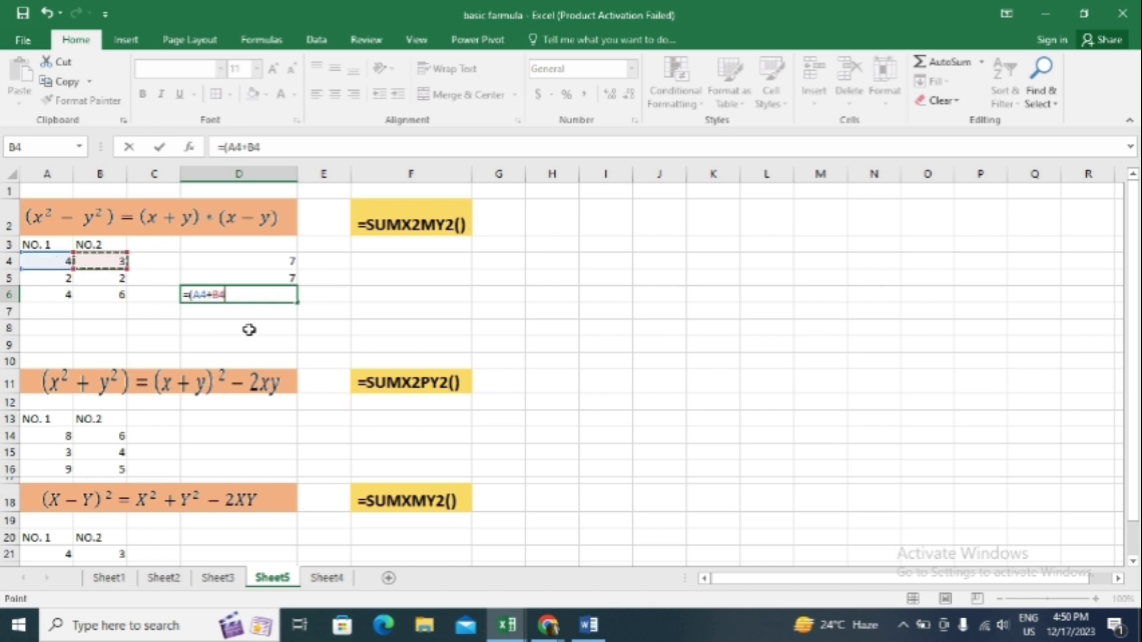
pyautogui.write(')*(')
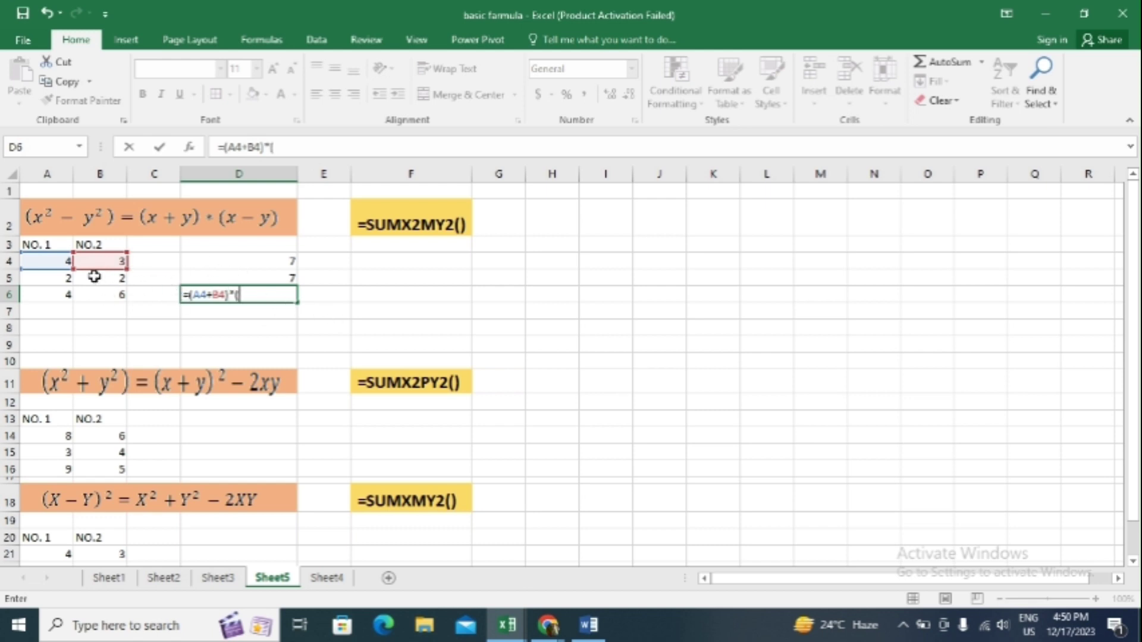
pyautogui.click(47, 263)
pyautogui.write('-')
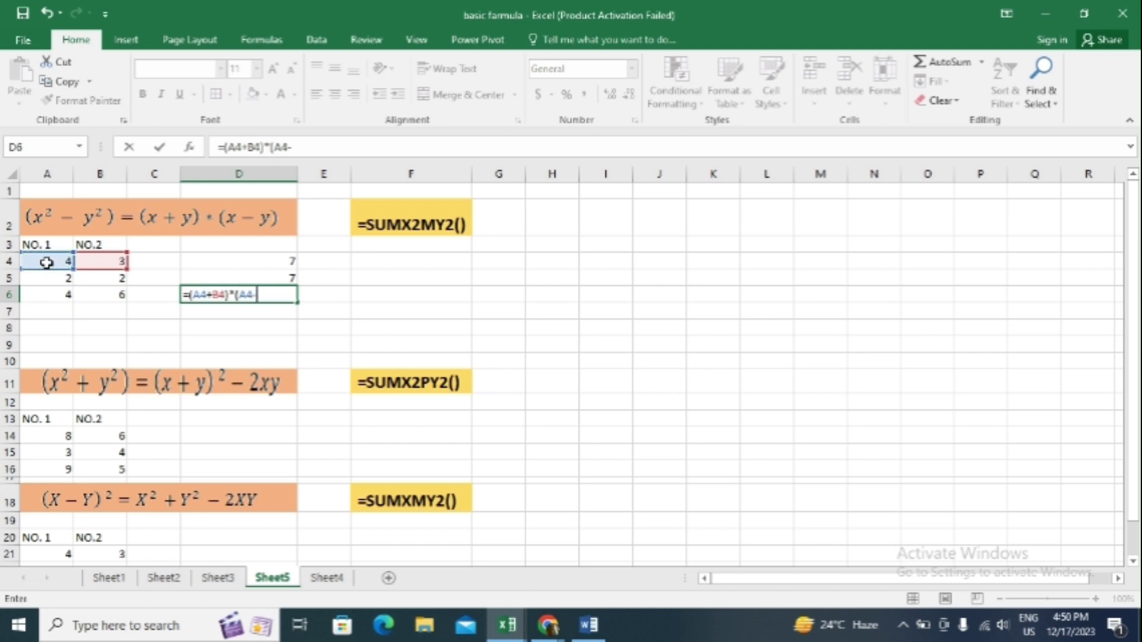
pyautogui.click(97, 262)
pyautogui.press('Return')
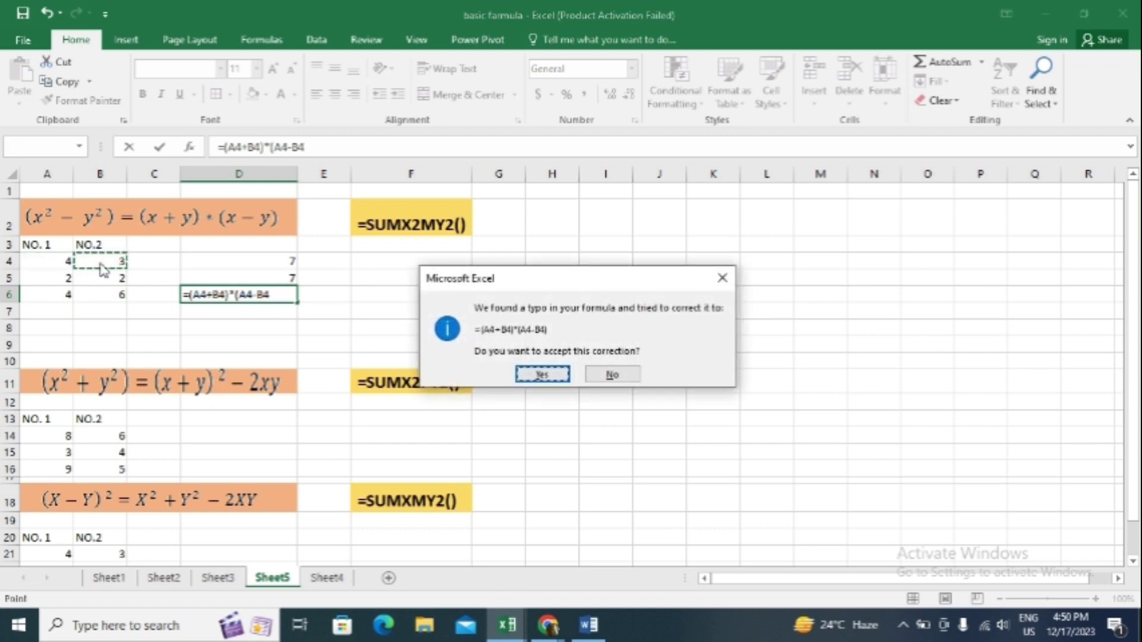
pyautogui.press('Return')
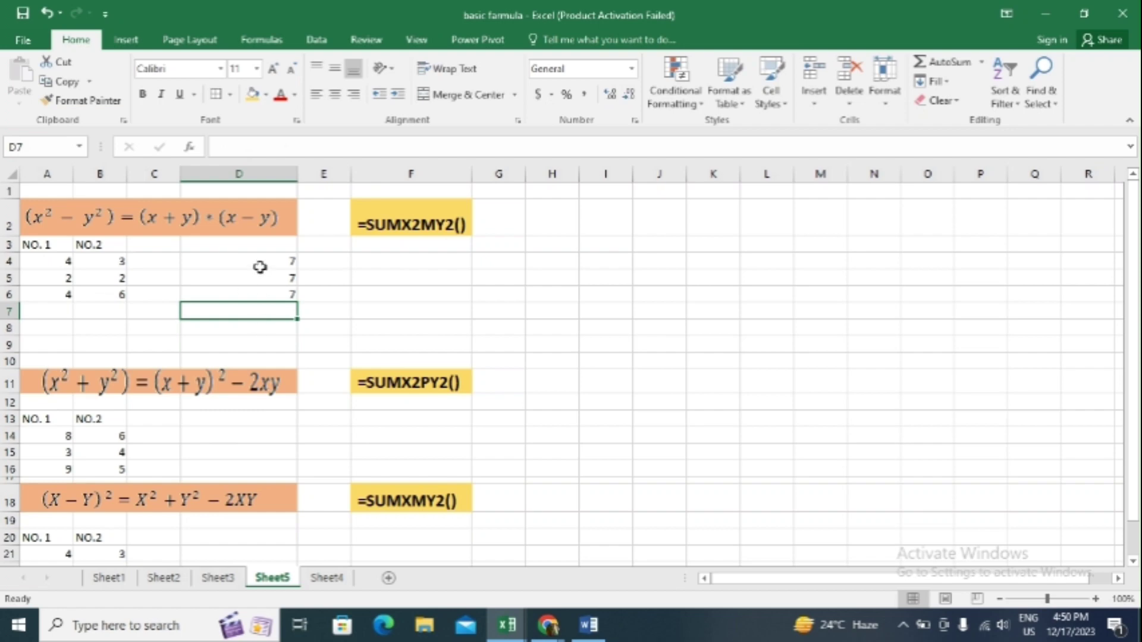
# Step: Reopen the SUMX2MY2 formula in D4 to compare its arguments with the manual formulas below it
pyautogui.click(262, 266)
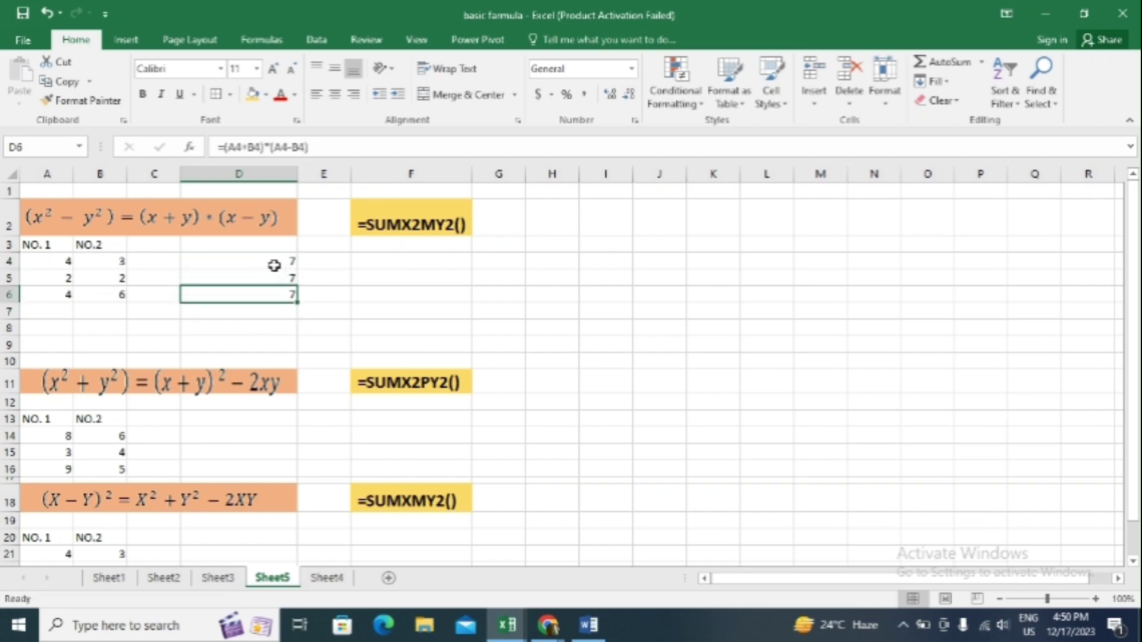
pyautogui.doubleClick(273, 263)
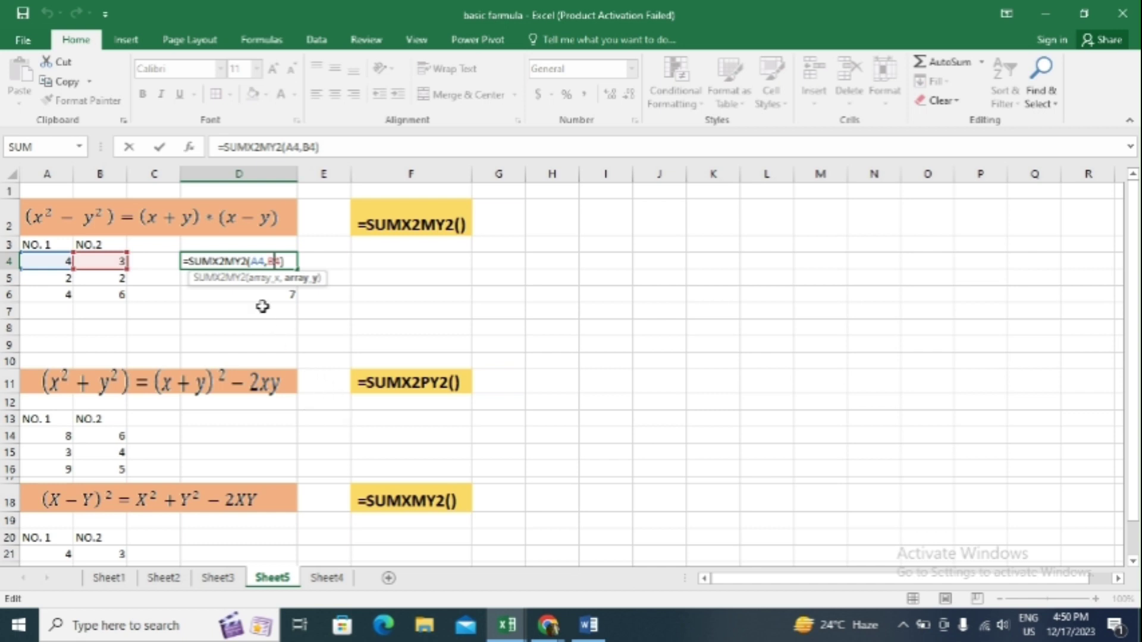
# Step: Enter a SUMX2PY2 formula in D15 using A14 as array x and B14 as array y
pyautogui.click(228, 452)
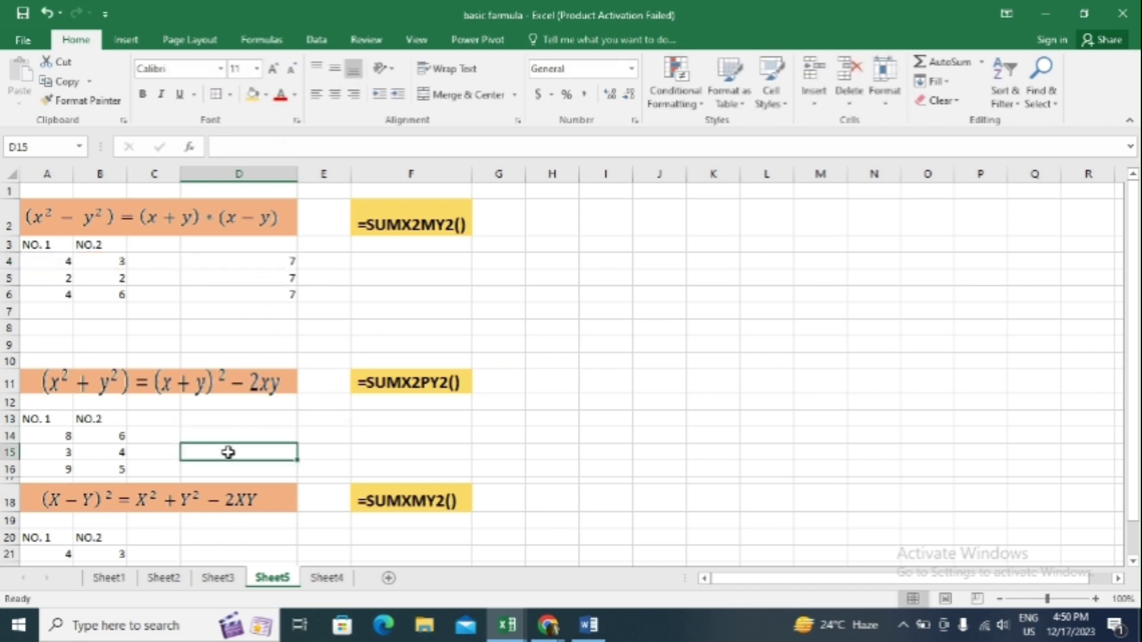
pyautogui.write('=')
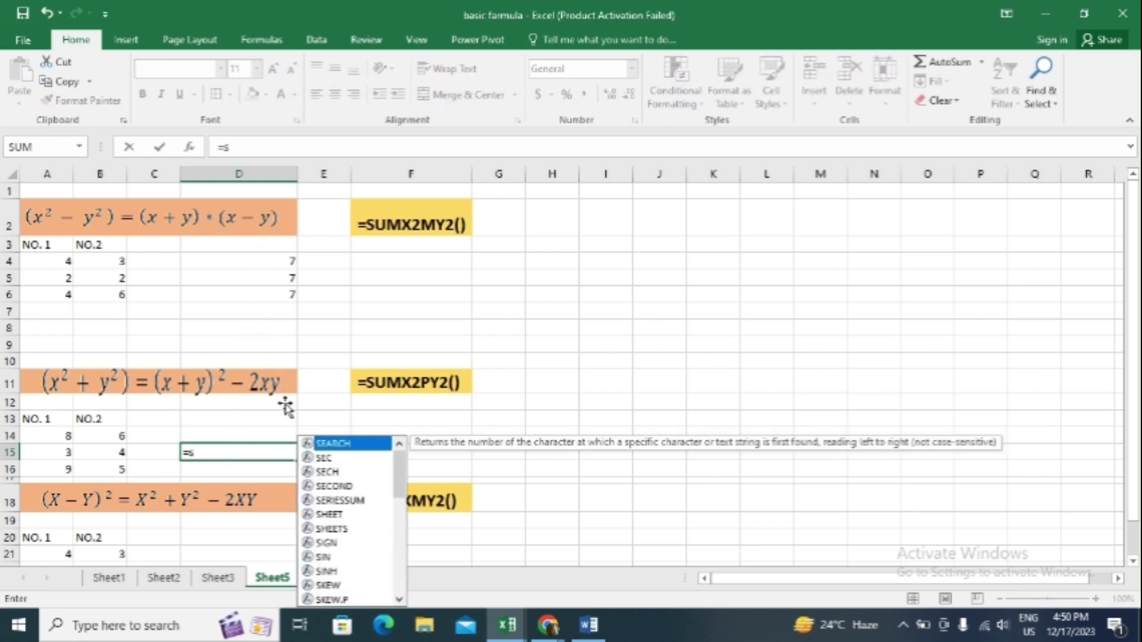
pyautogui.write('sum')
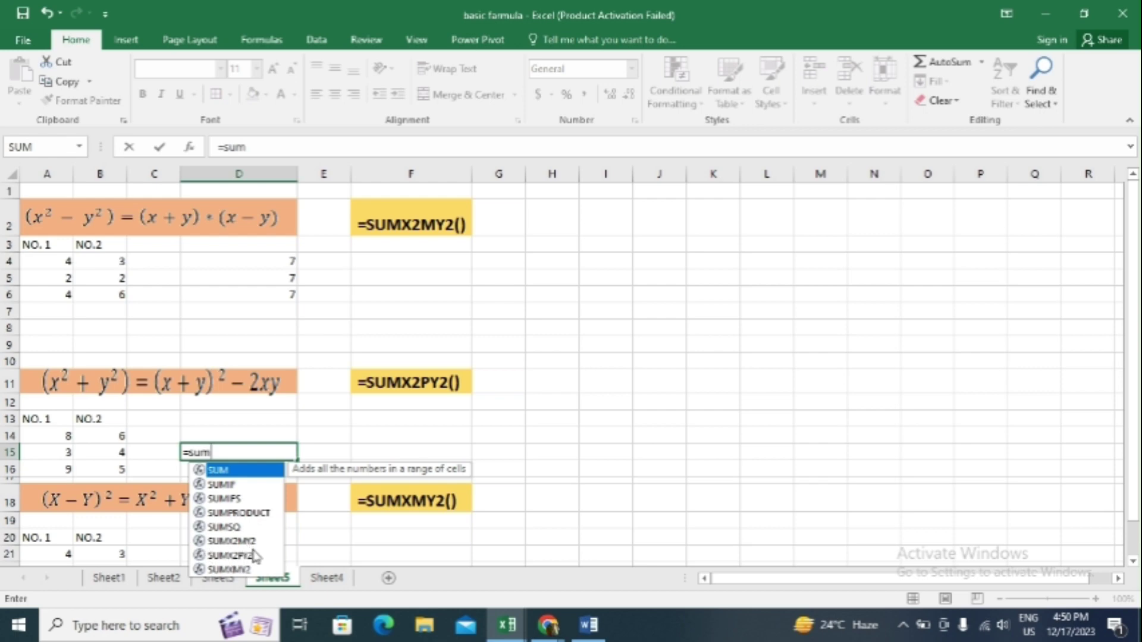
pyautogui.doubleClick(230, 555)
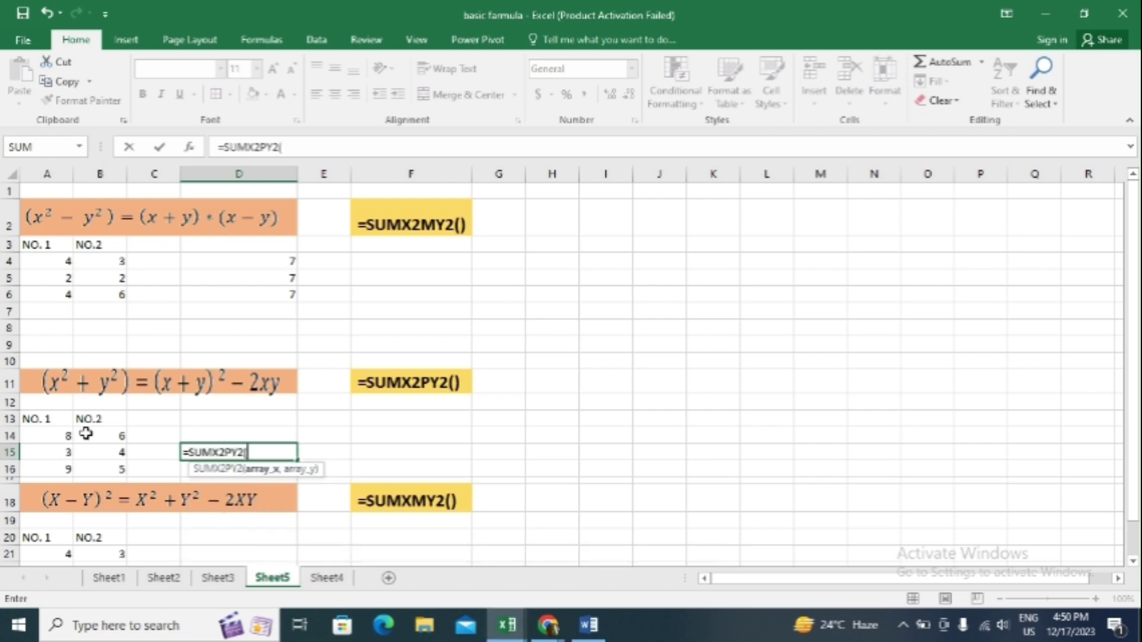
pyautogui.click(44, 437)
pyautogui.write(',')
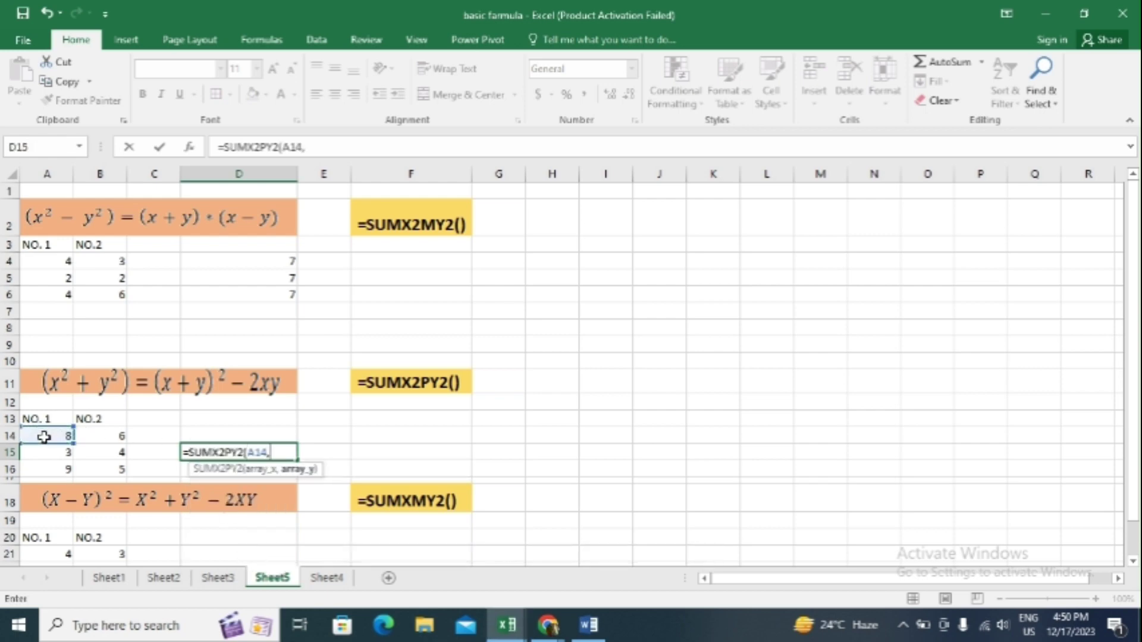
pyautogui.click(94, 436)
pyautogui.press('Return')
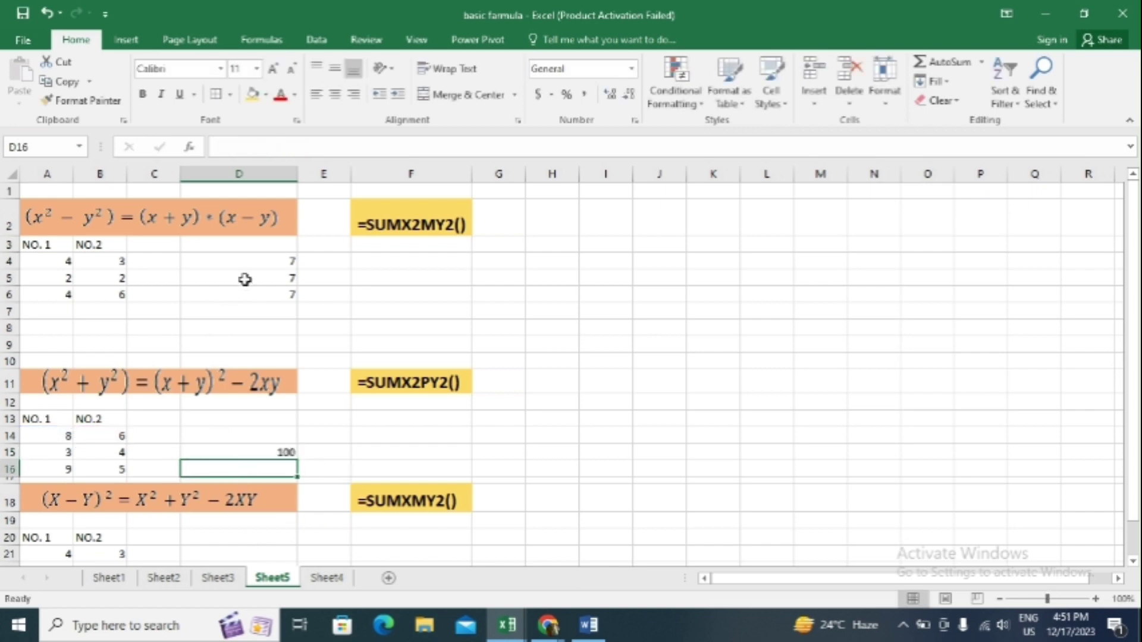
# Step: Enter the manual sum of squares =A14^2+B14^2 in D16
pyautogui.write('=')
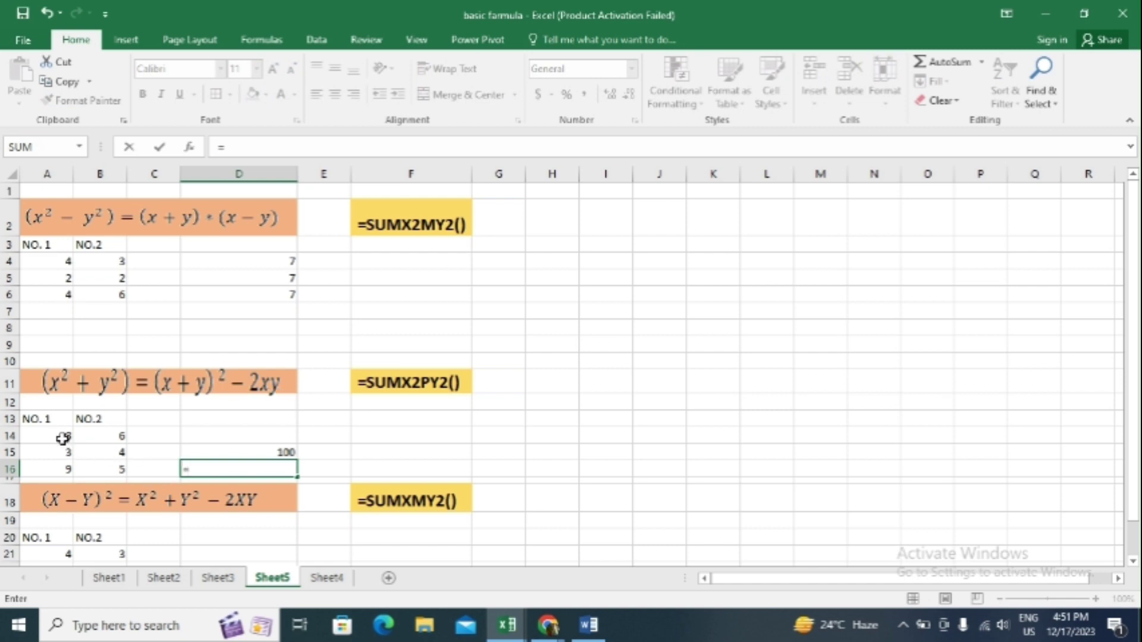
pyautogui.click(63, 437)
pyautogui.write(',')
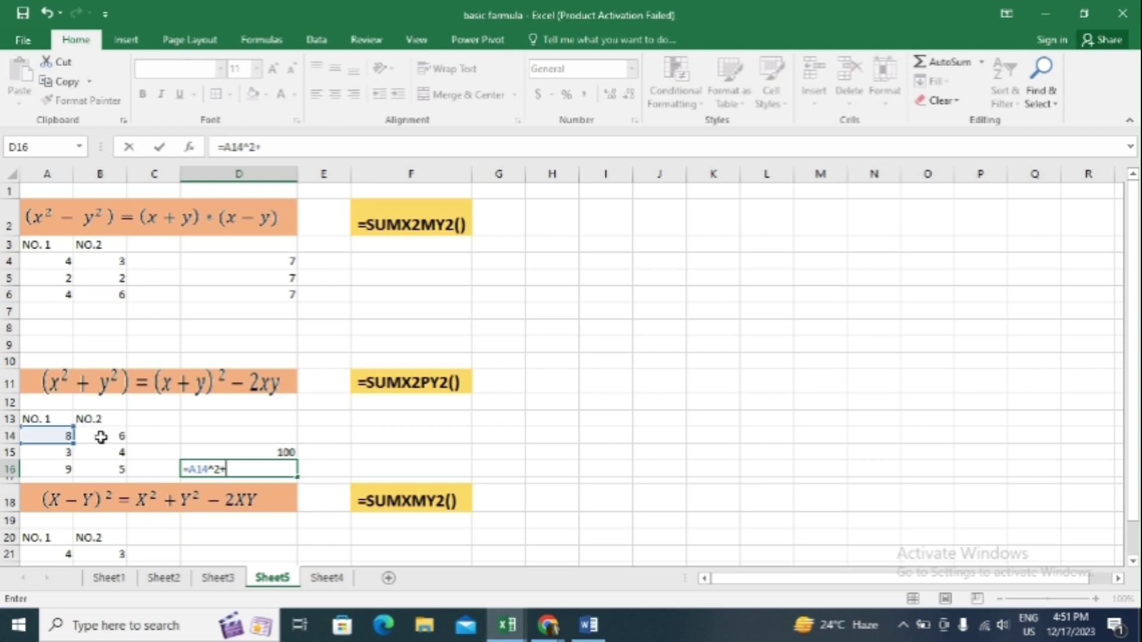
pyautogui.click(100, 438)
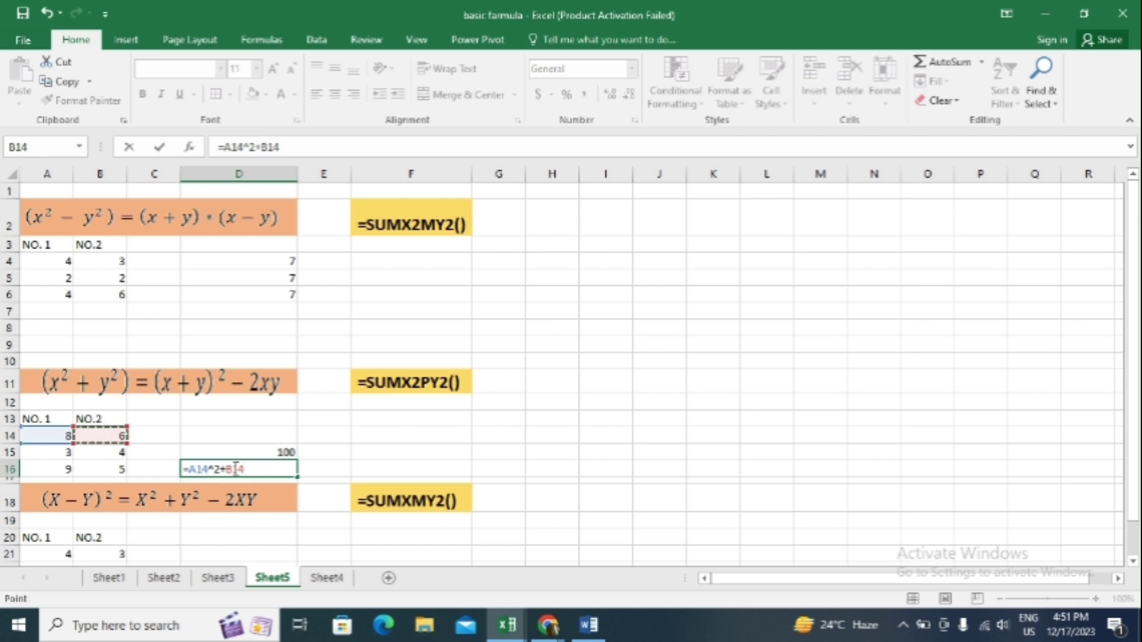
pyautogui.write('$')
pyautogui.write('2')
pyautogui.press('Return')
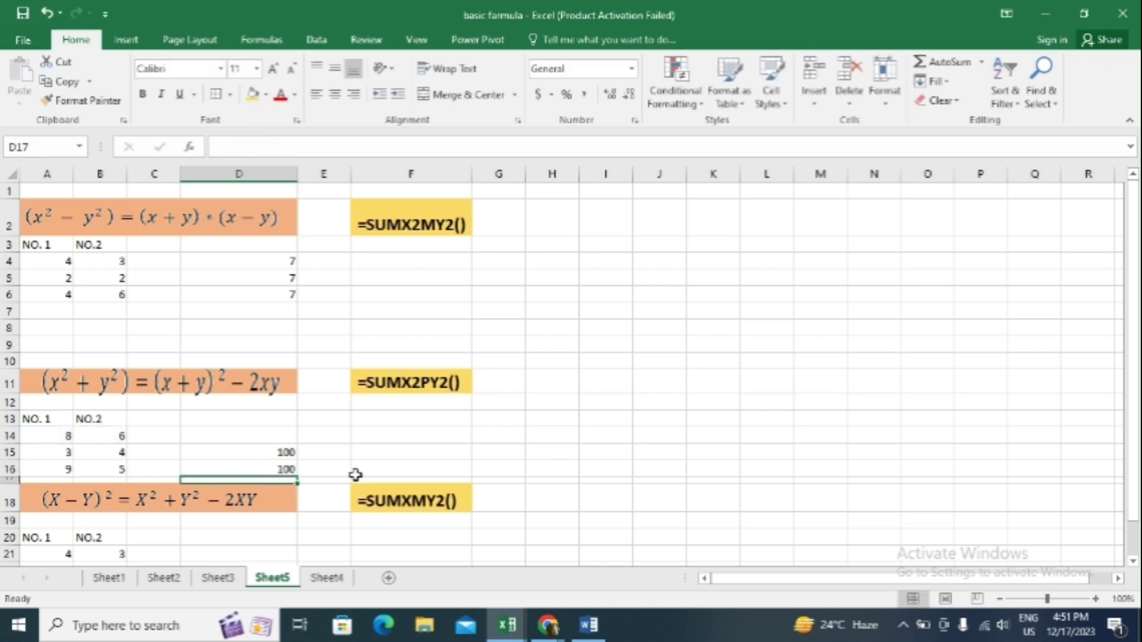
# Step: Enter a SUMXMY2 formula in D21 using A21 as array x and B21 as array y
pyautogui.scroll(-1, 657, 477)
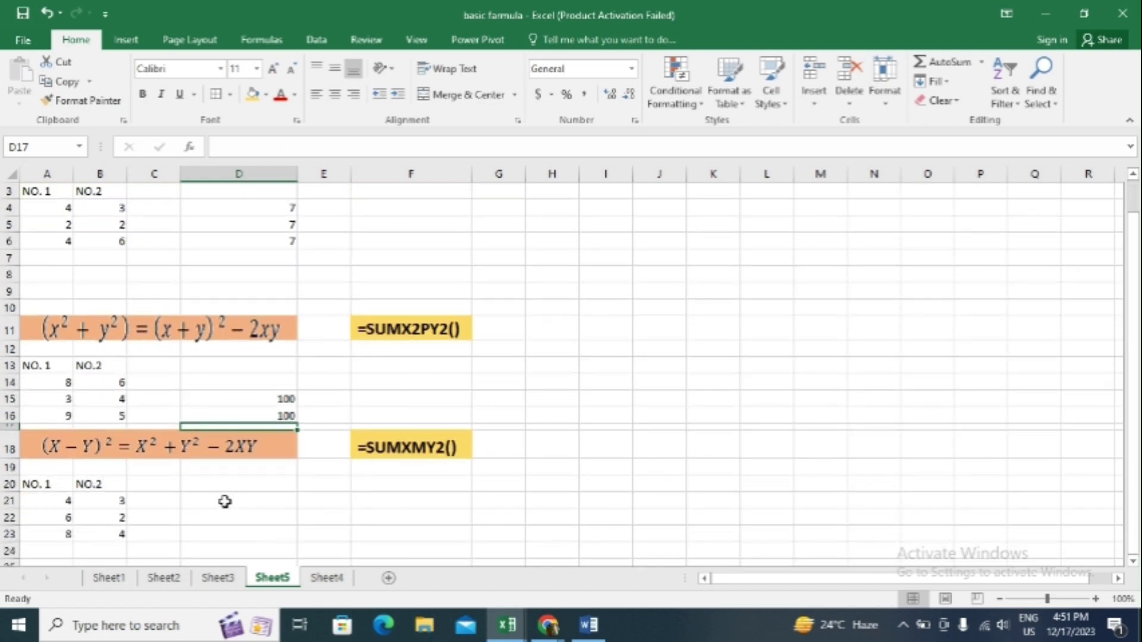
pyautogui.press('Down')
pyautogui.press('Down')
pyautogui.press('Down')
pyautogui.press('Down')
pyautogui.write('=')
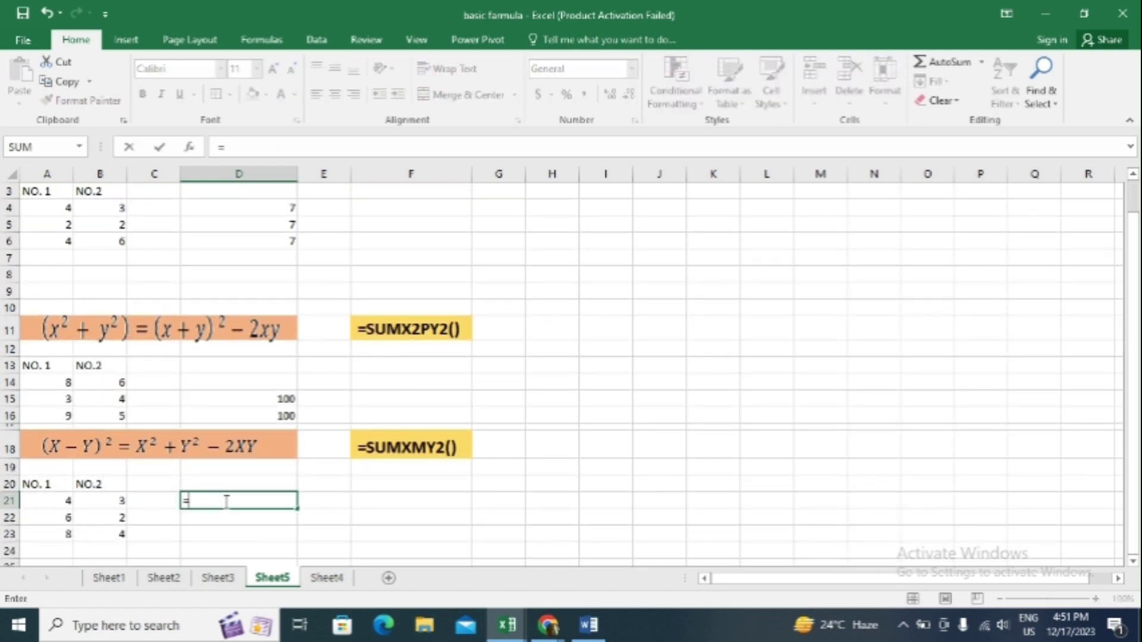
pyautogui.write('sum')
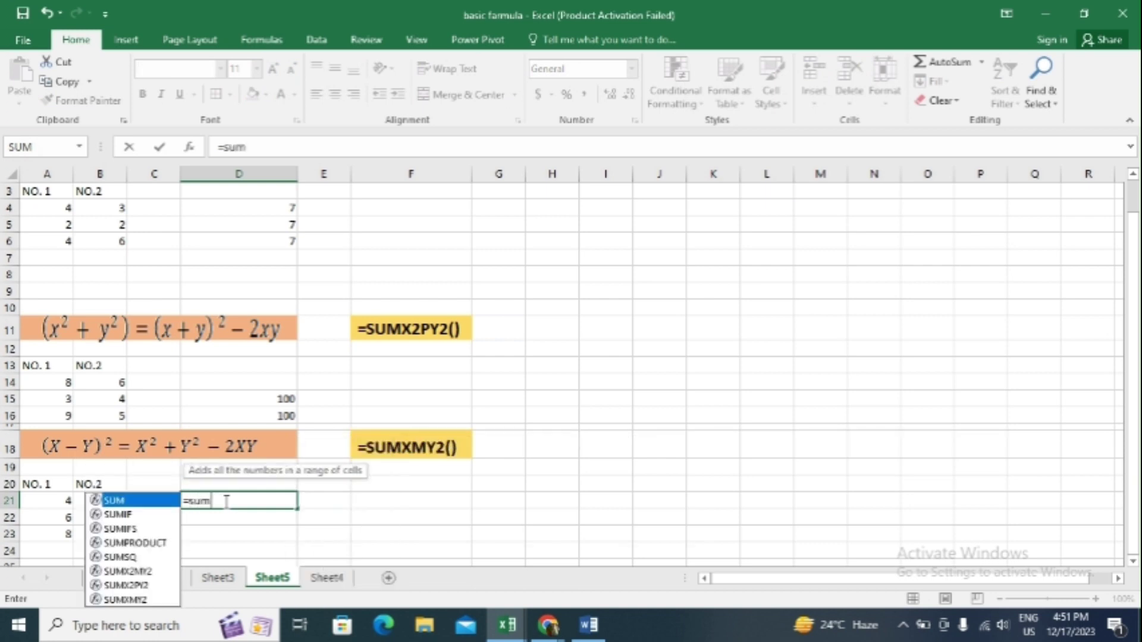
pyautogui.write('x')
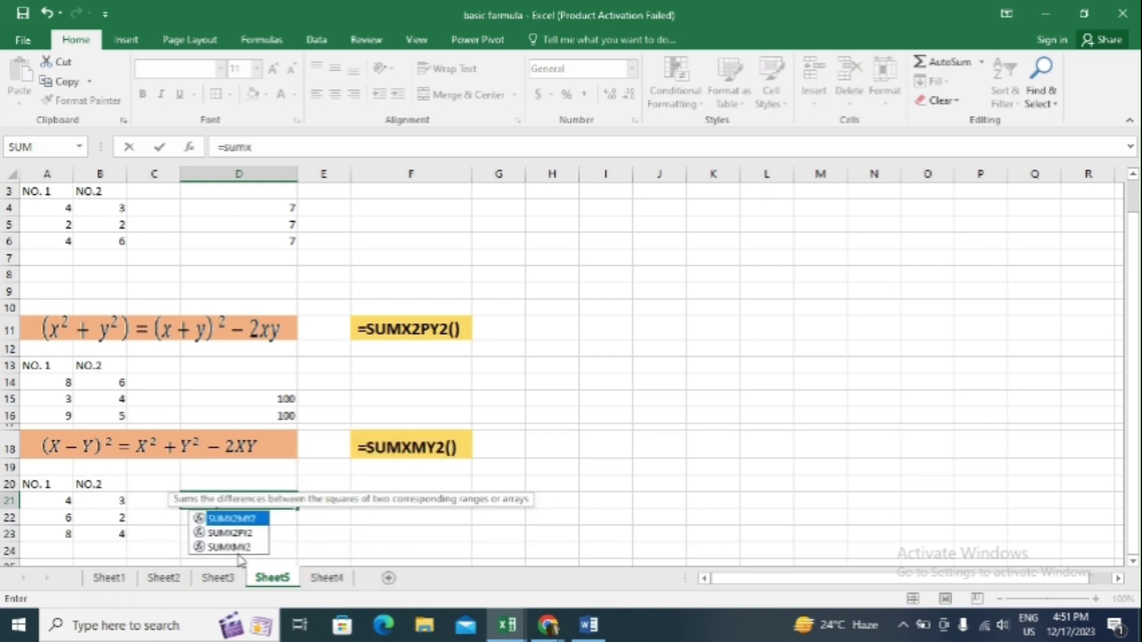
pyautogui.doubleClick(235, 547)
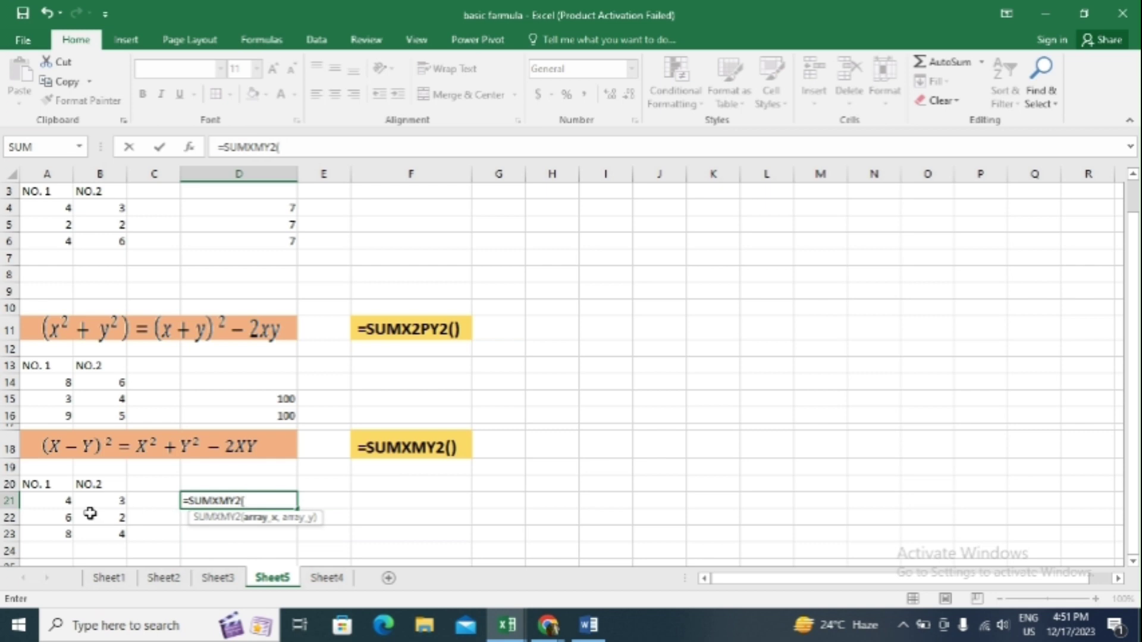
pyautogui.click(59, 505)
pyautogui.write(',')
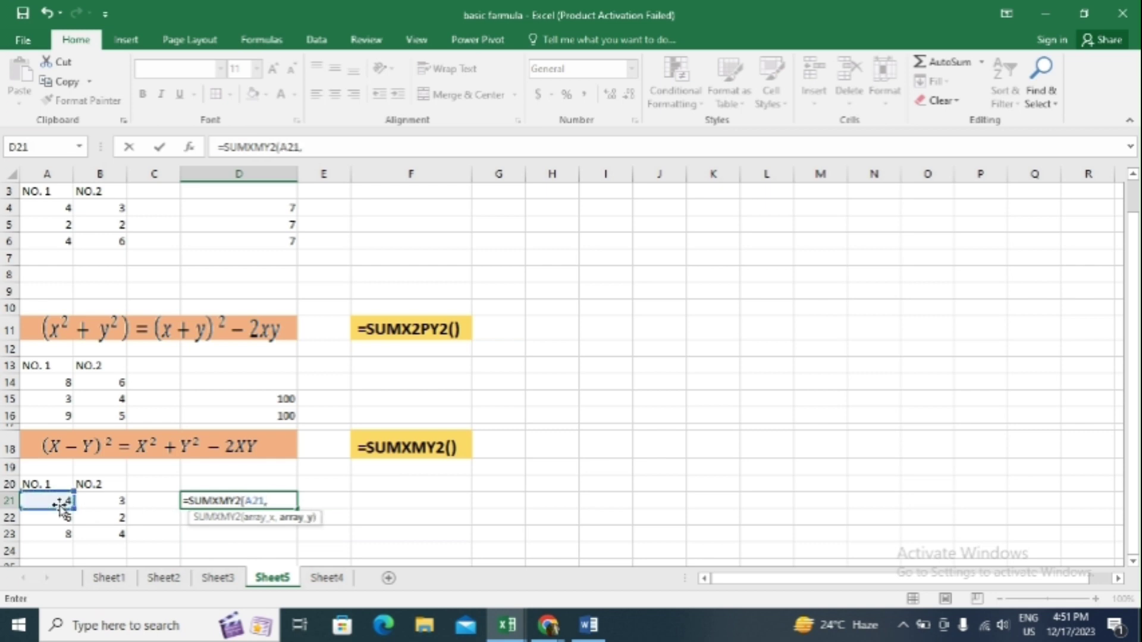
pyautogui.click(112, 501)
pyautogui.press('Return')
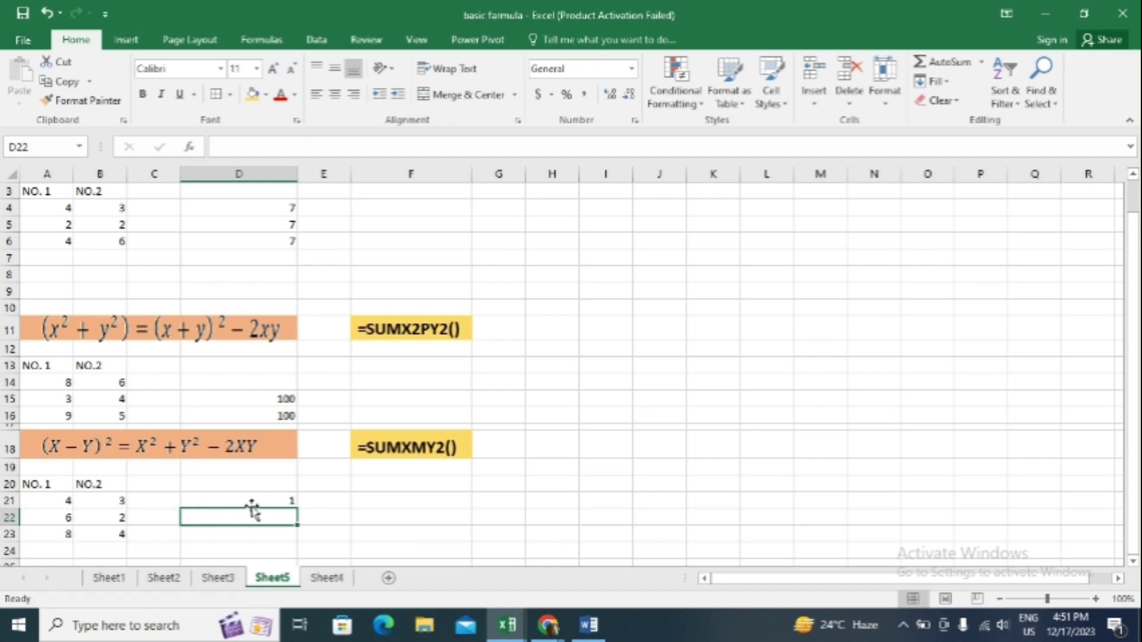
pyautogui.click(361, 504)
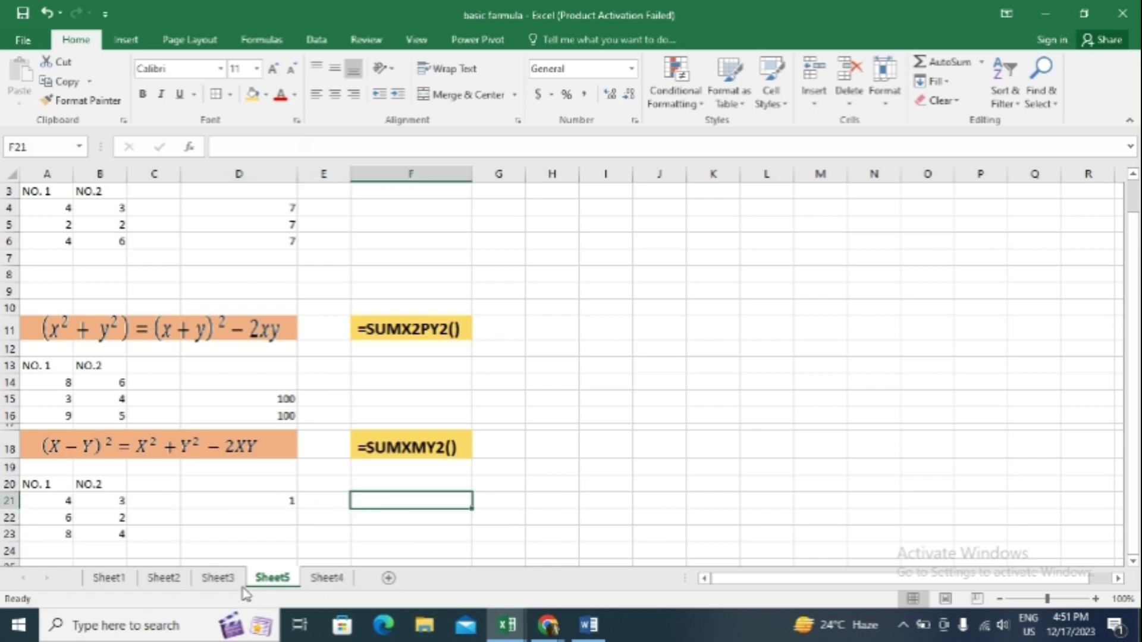
pyautogui.click(326, 577)
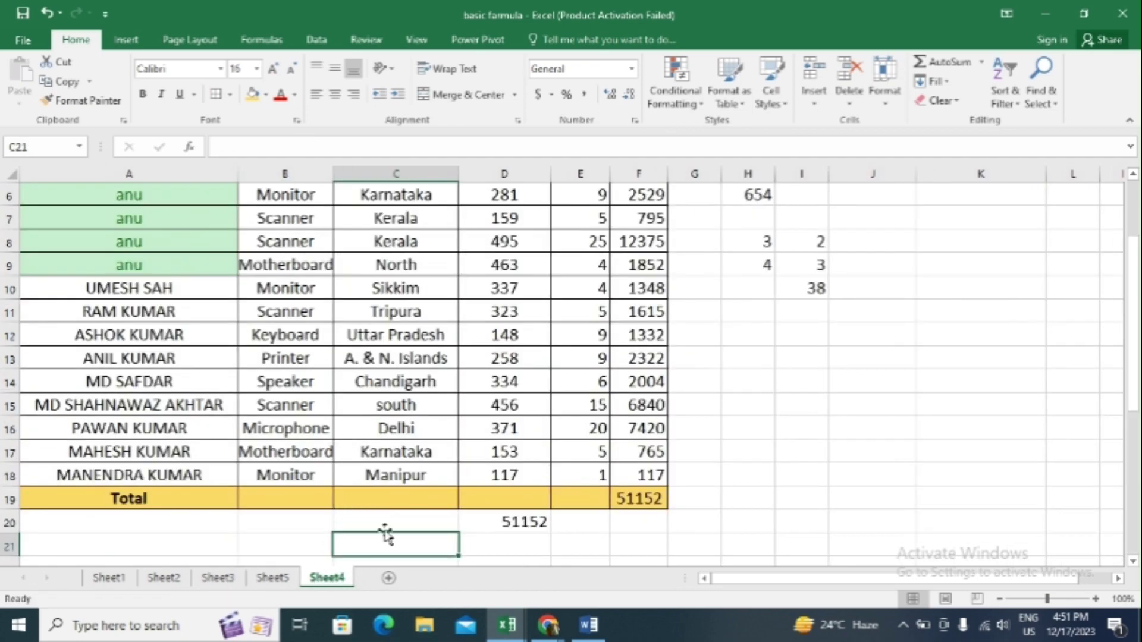
pyautogui.click(279, 578)
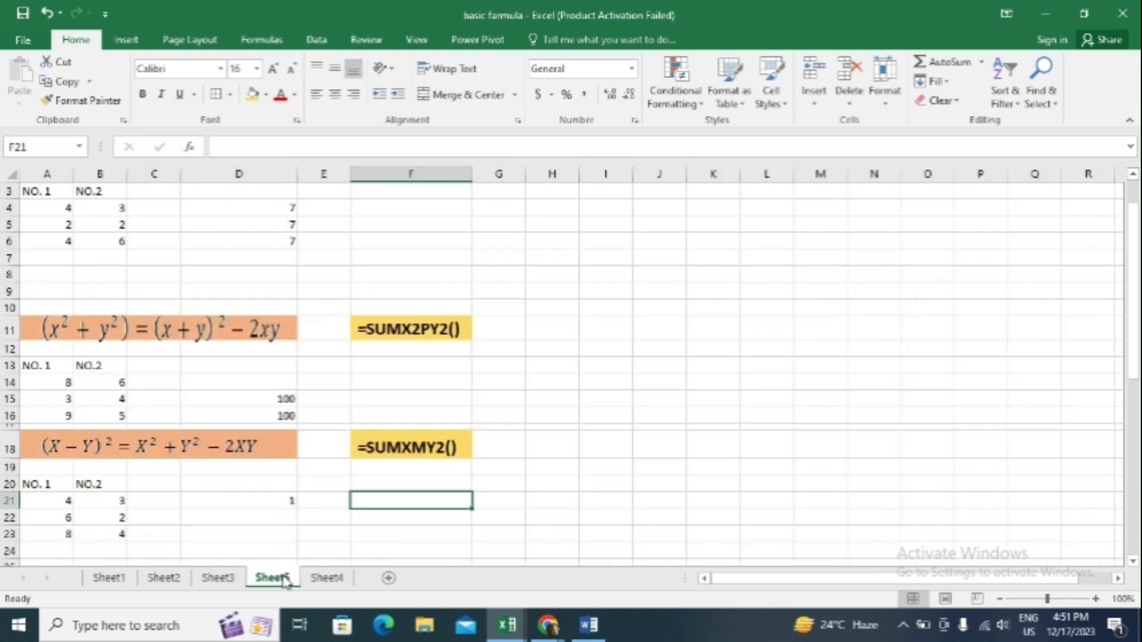
# Step: Open the SUMXMY2 formula in D21 to review its two array arguments, leaving it unedited
pyautogui.click(267, 507)
pyautogui.doubleClick(287, 501)
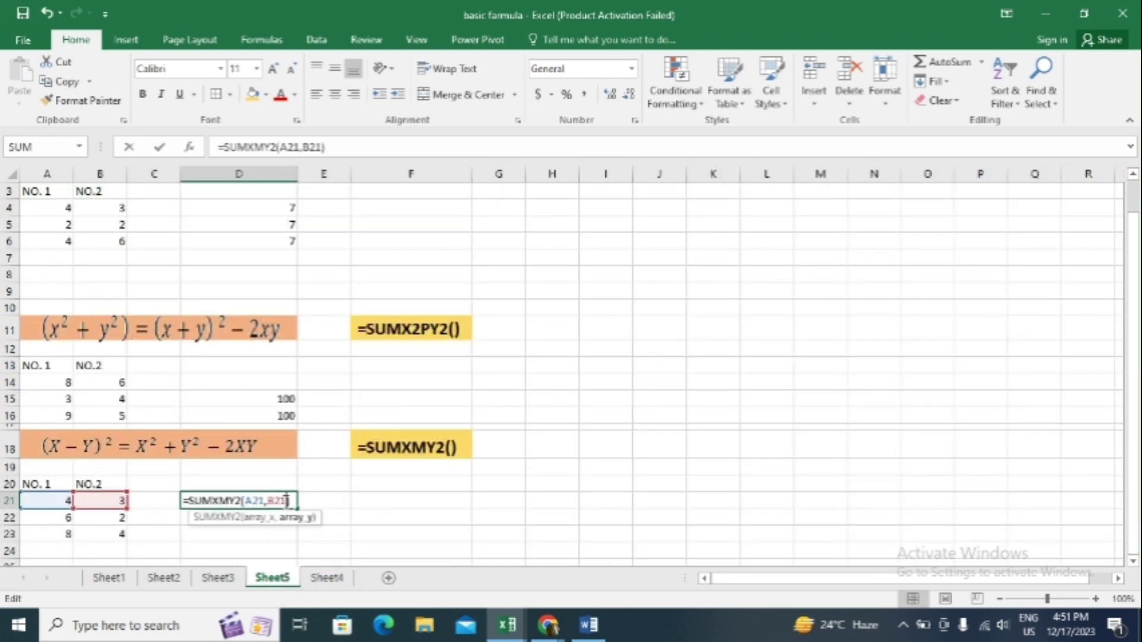
pyautogui.click(217, 577)
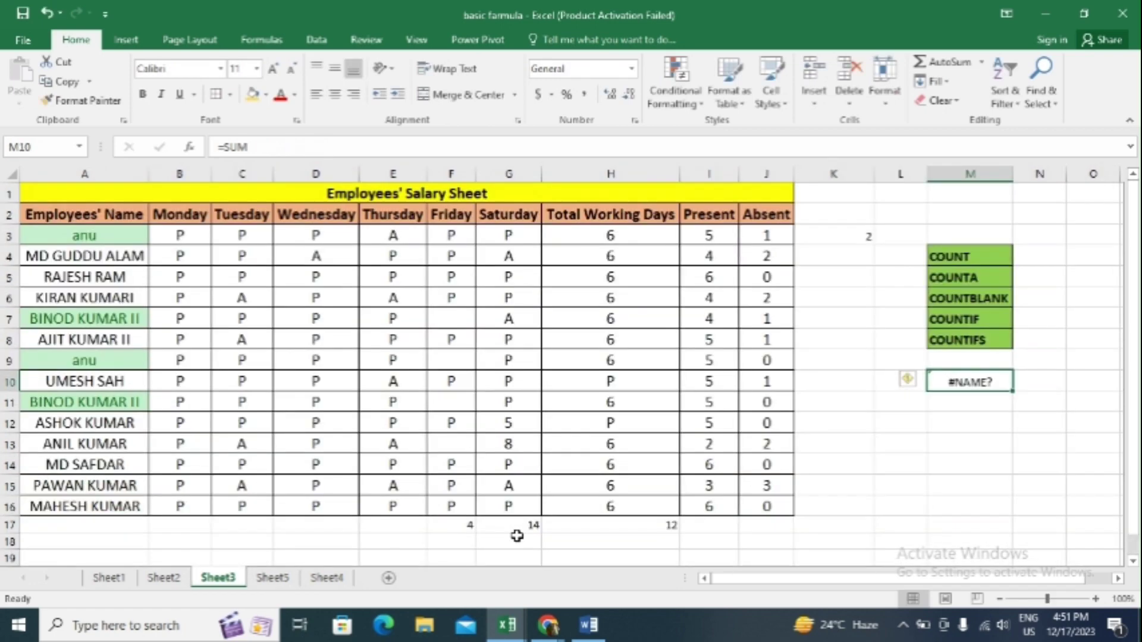
pyautogui.click(875, 319)
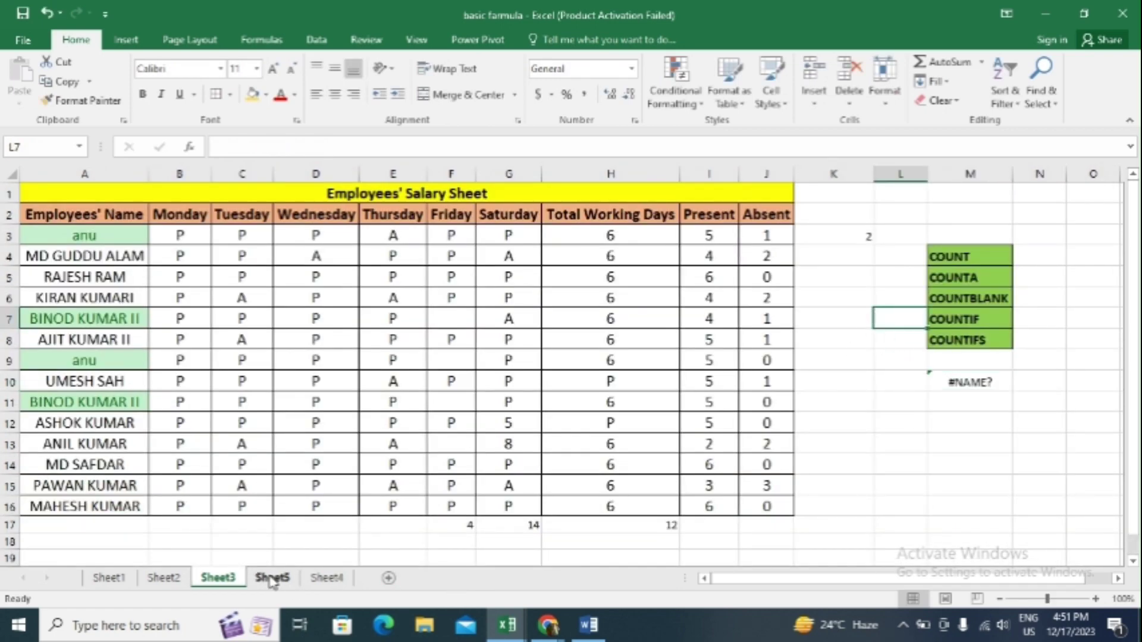
pyautogui.click(272, 577)
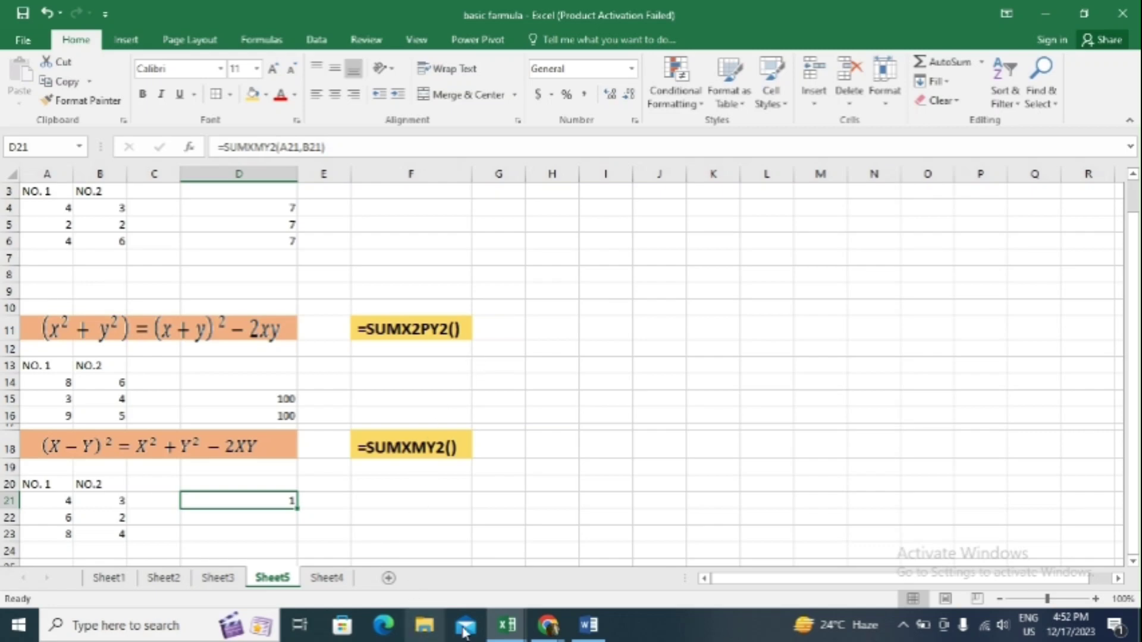
pyautogui.moveTo(548, 624)
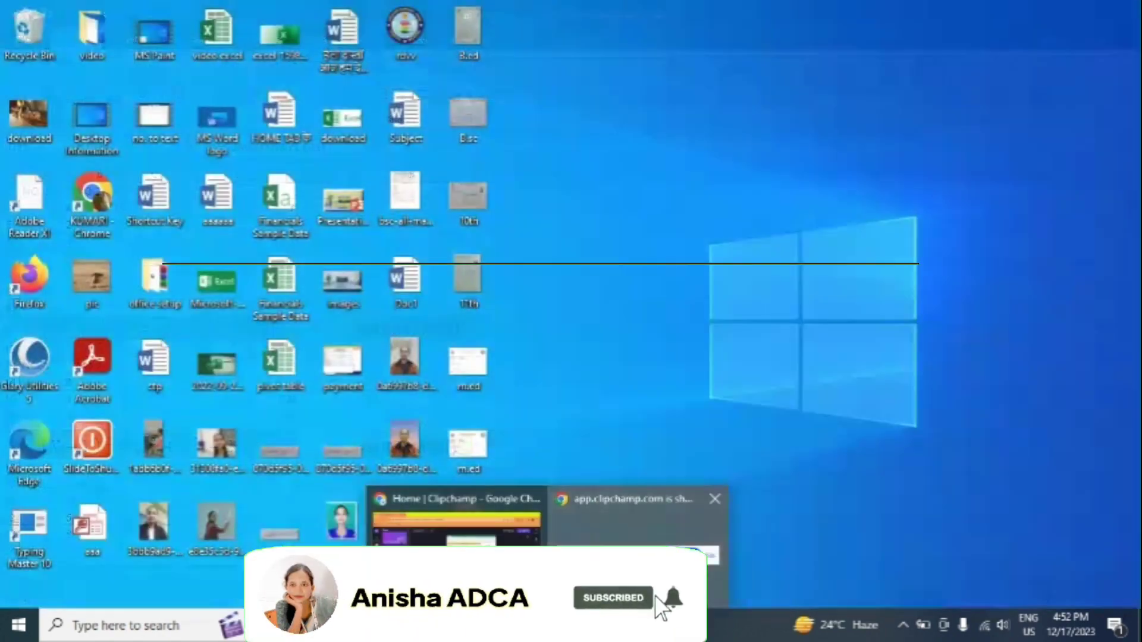
pyautogui.click(655, 580)
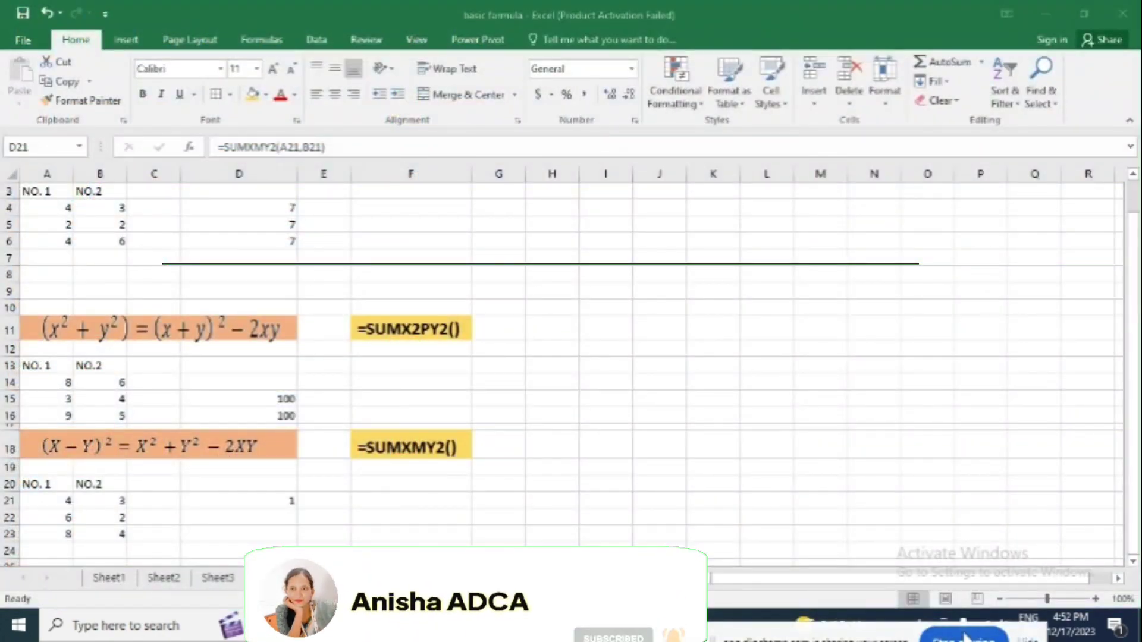